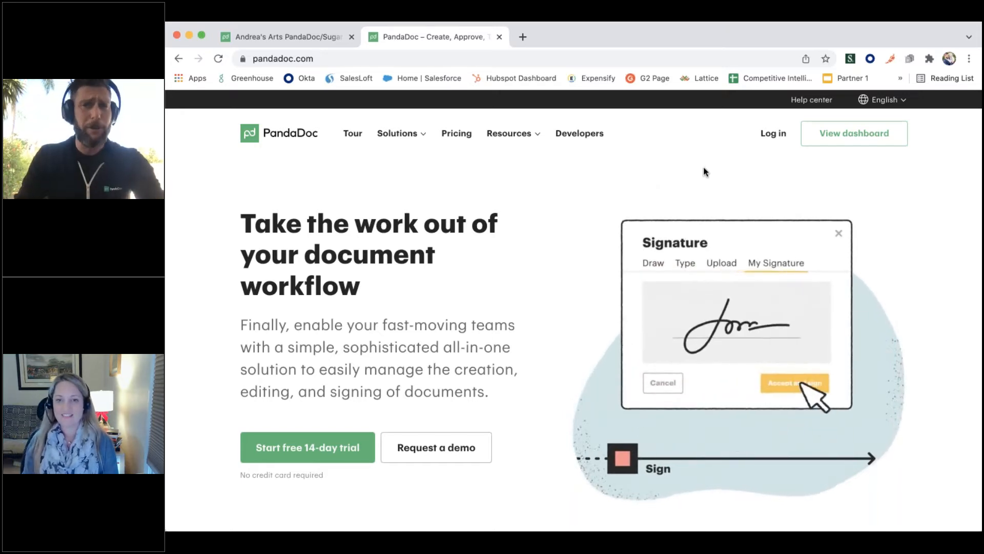
Log in to PandaDoc and review the Templates usage report in Reporting
left_click(764, 135)
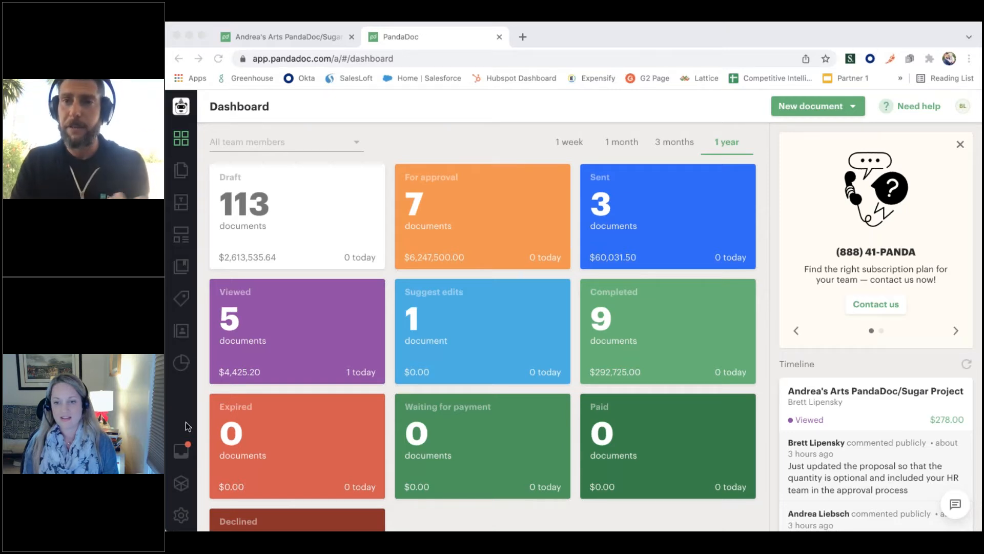
left_click(181, 363)
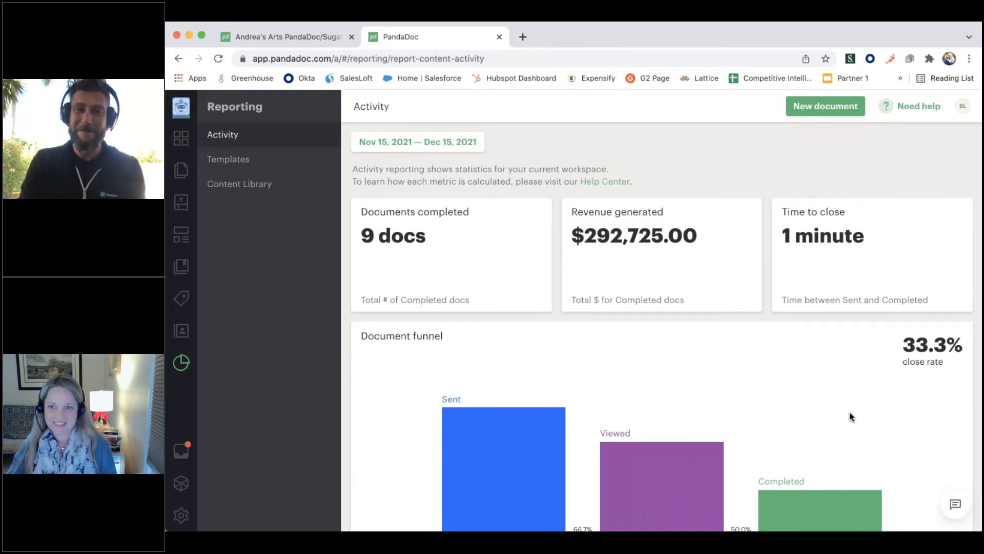
left_click(269, 168)
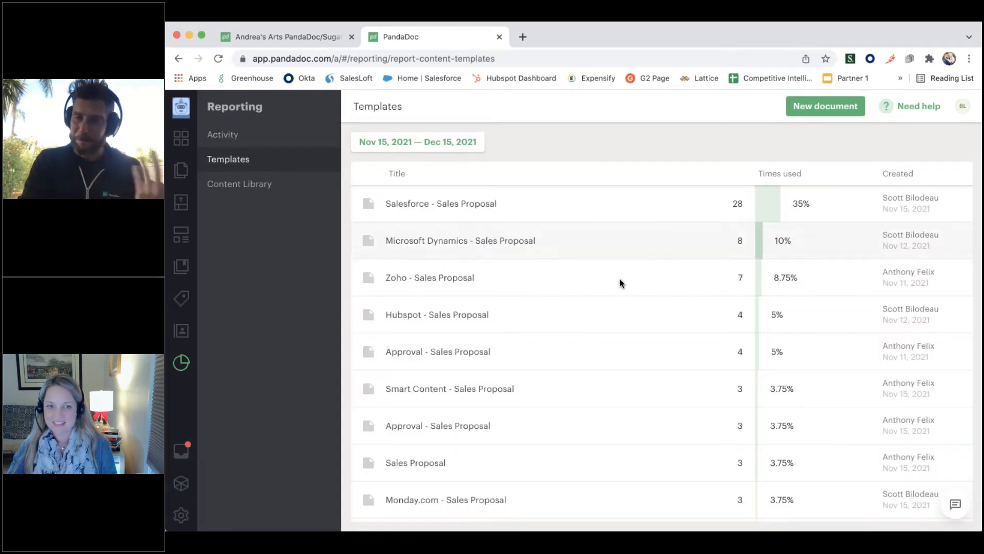
scroll(619, 282, "down", 1)
scroll(620, 281, "up", 1)
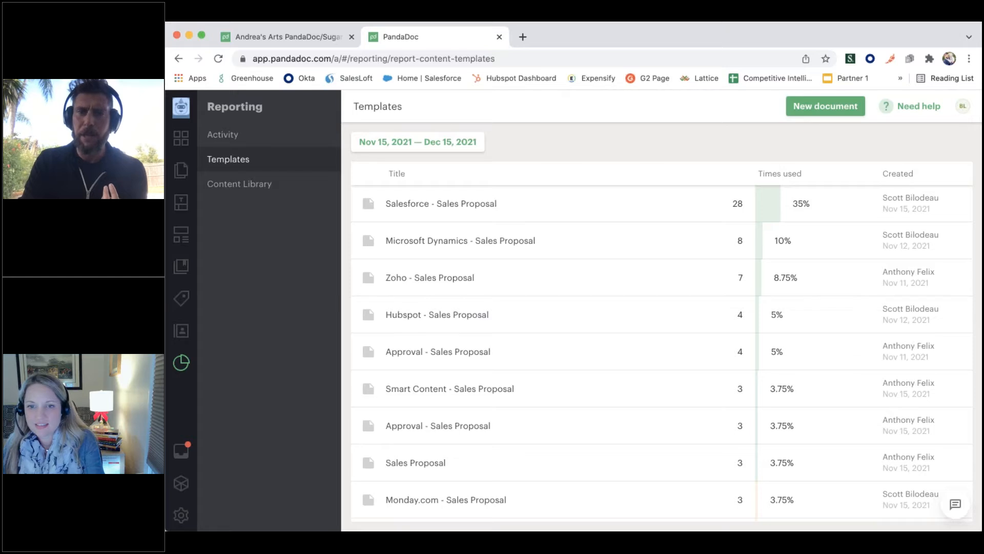
Return to the Dashboard and look over the document status tiles for all team members
left_click(183, 146)
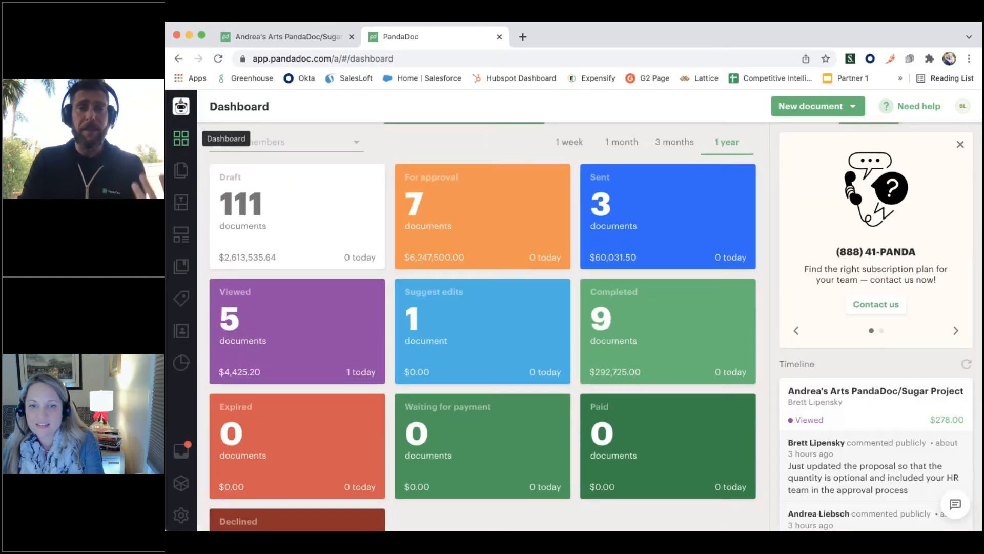
scroll(447, 369, "down", 1)
scroll(449, 370, "up", 1)
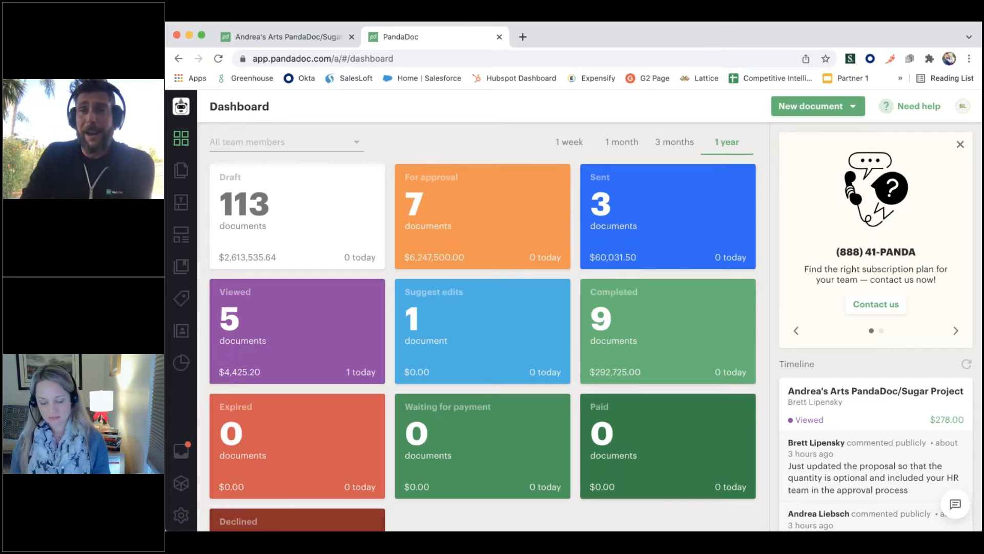
Bring up the Andrea's Arts PandaDoc/Sugar Project document and read through the proposal from its cover to the Success Videos section
left_click(281, 32)
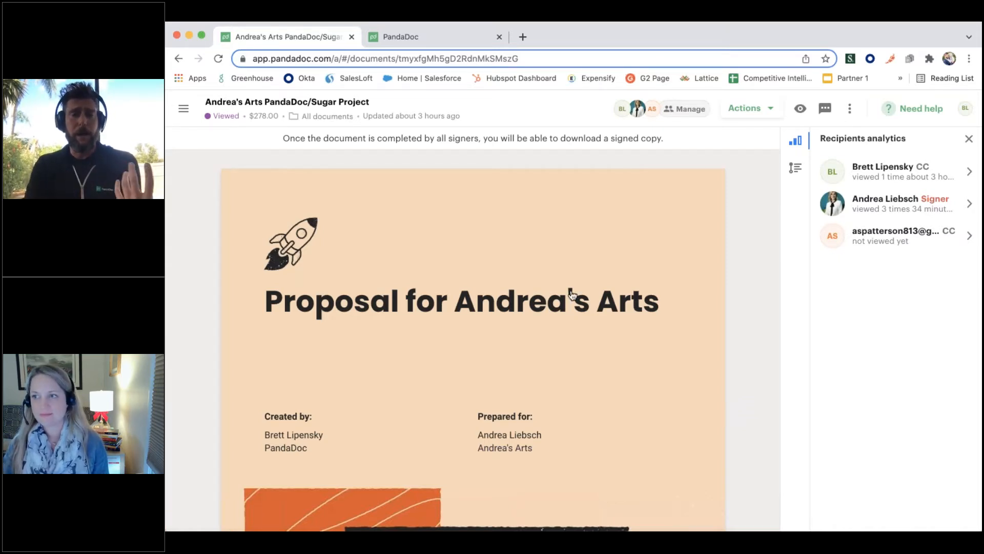
scroll(632, 290, "down", 1)
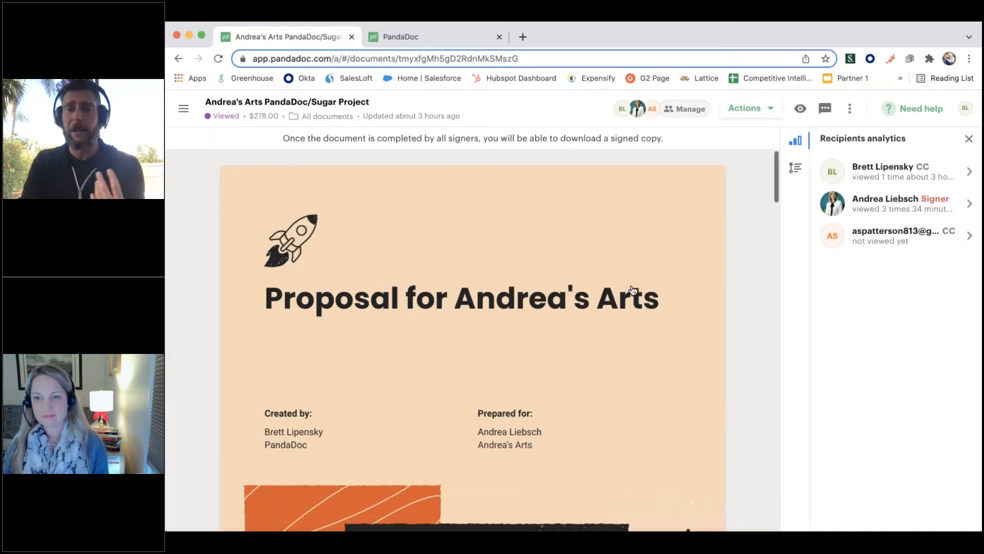
scroll(633, 291, "down", 10)
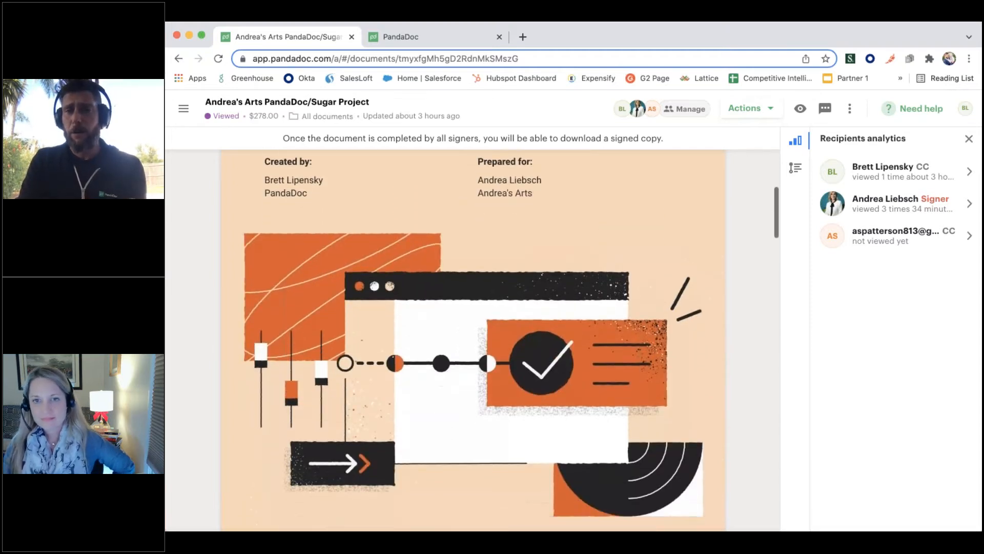
scroll(633, 290, "down", 16)
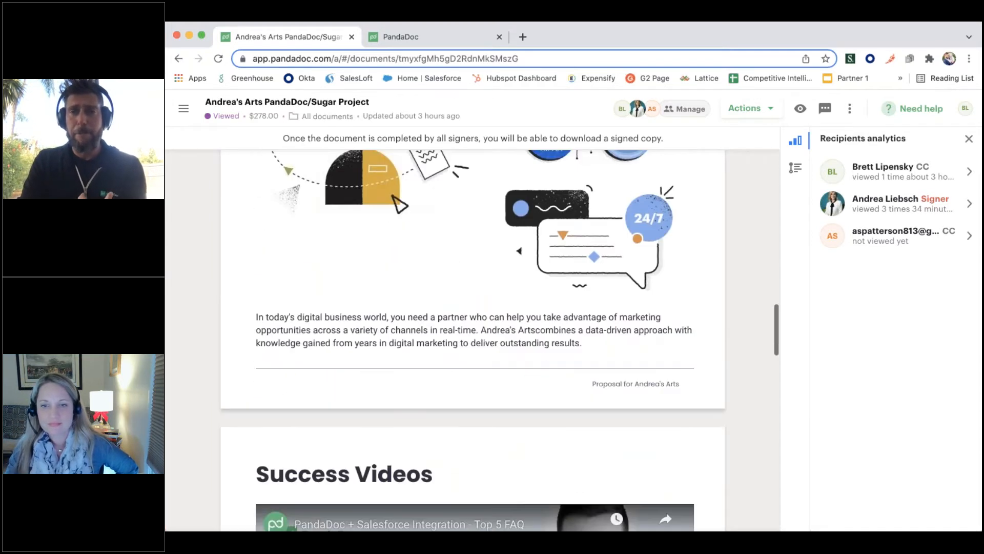
Open the signer's recipient analytics and examine the time spent on pages 3 and 4 alongside their content
left_click(915, 207)
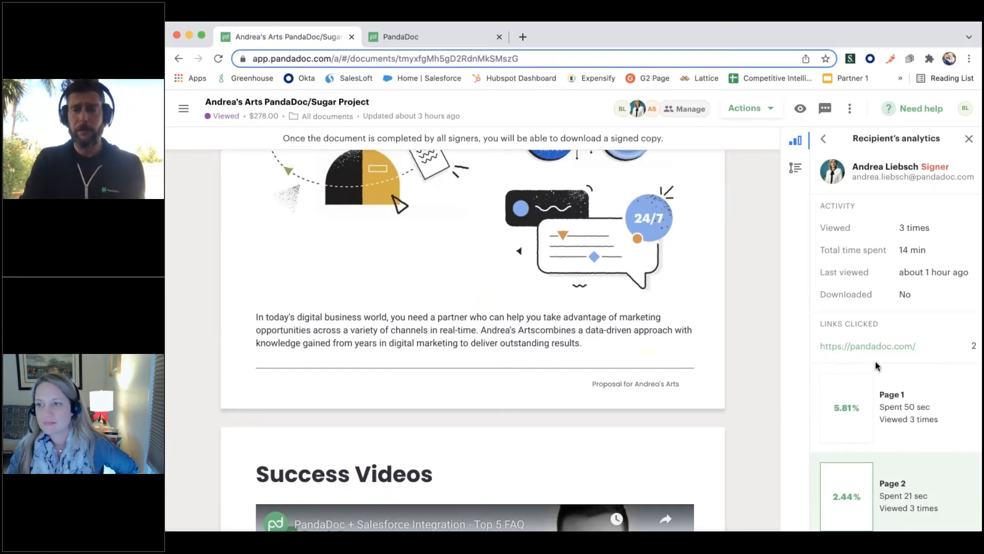
scroll(877, 366, "down", 5)
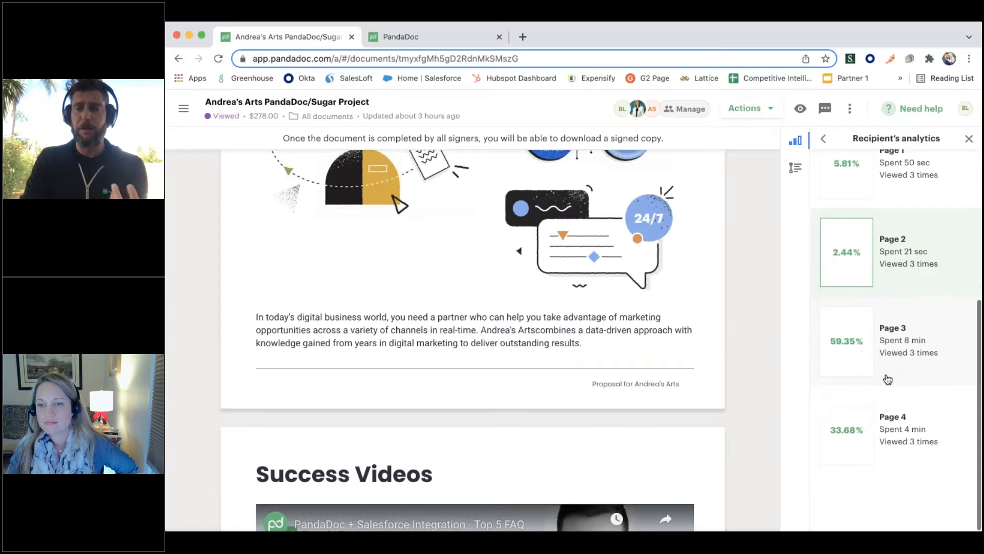
left_click(906, 368)
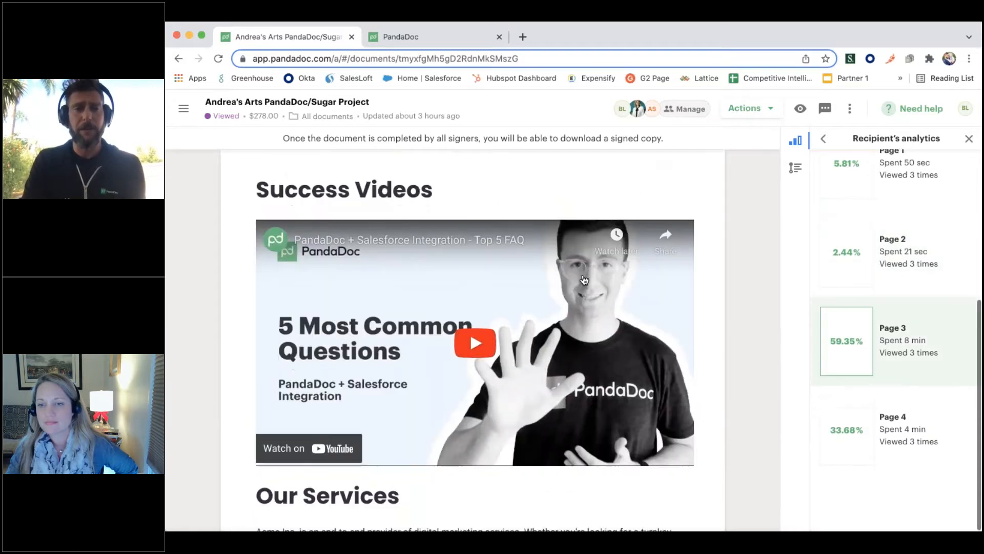
scroll(500, 416, "down", 1)
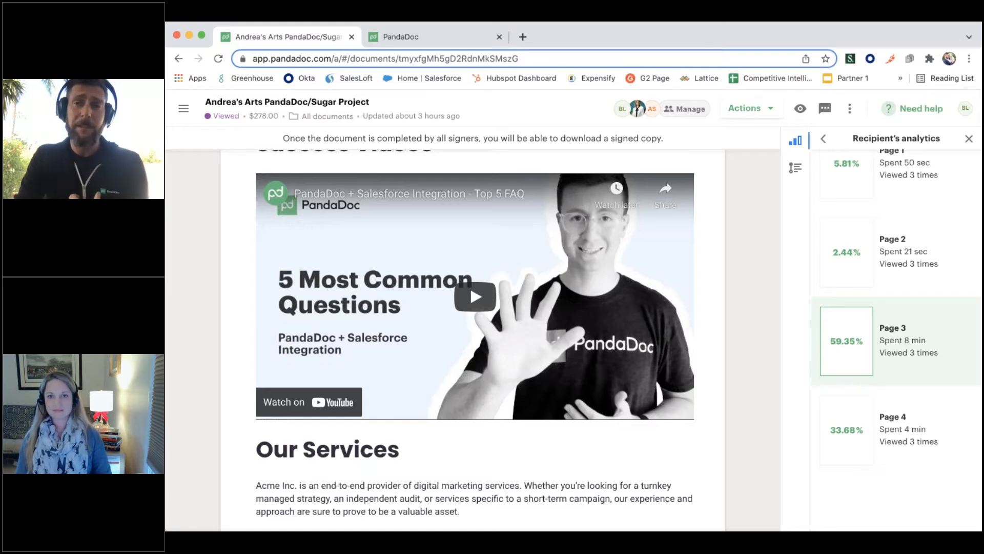
scroll(546, 451, "down", 10)
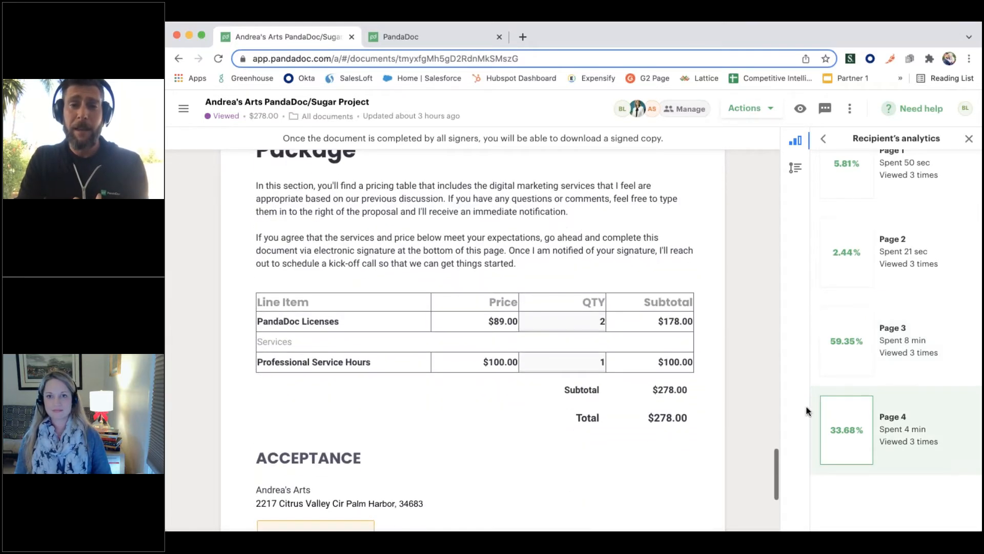
left_click(847, 430)
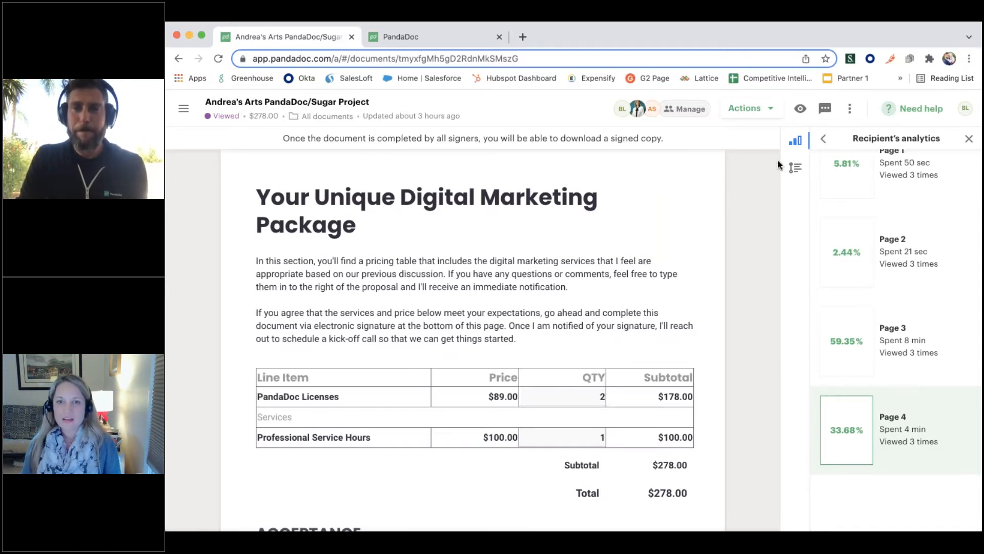
Review the document's audit trail from the latest entries down to its creation
left_click(795, 168)
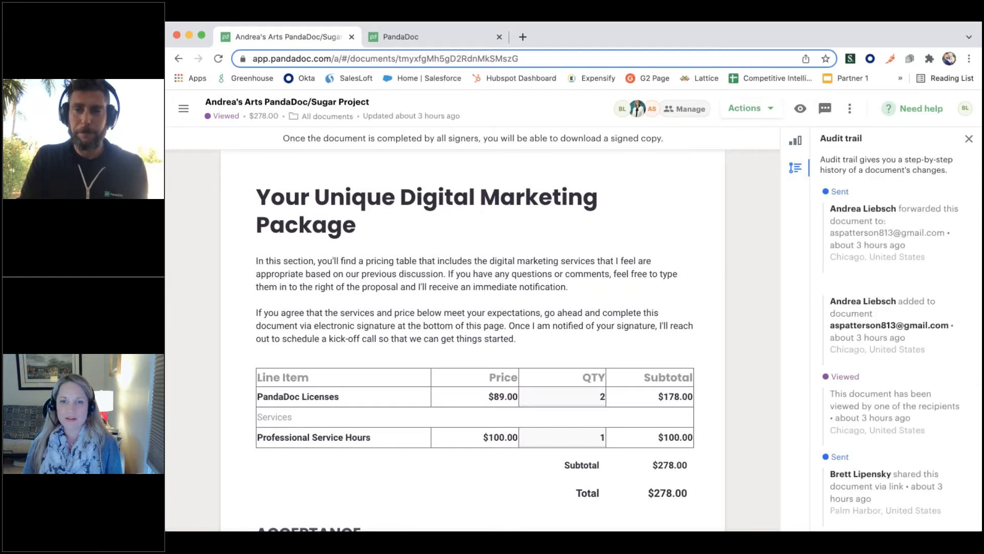
scroll(867, 333, "down", 1)
scroll(866, 333, "down", 4)
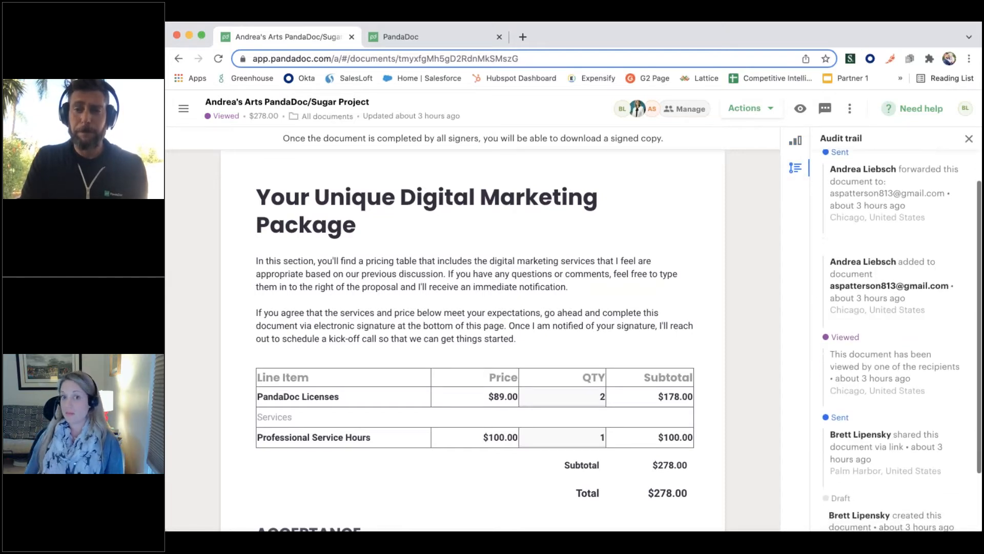
scroll(872, 333, "up", 4)
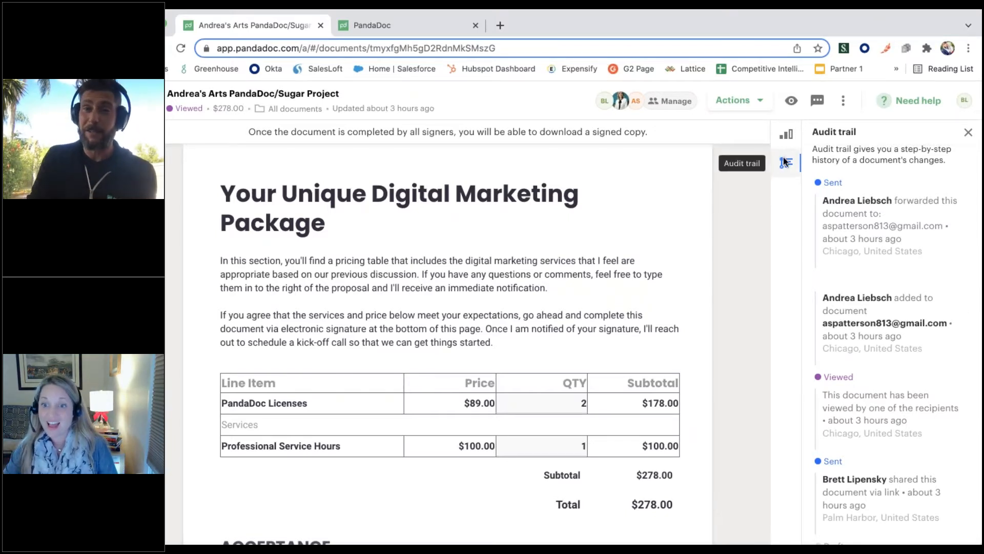
Go back to the recipients analytics, reopen the signer's viewing details and show page 4 of the proposal
left_click(785, 134)
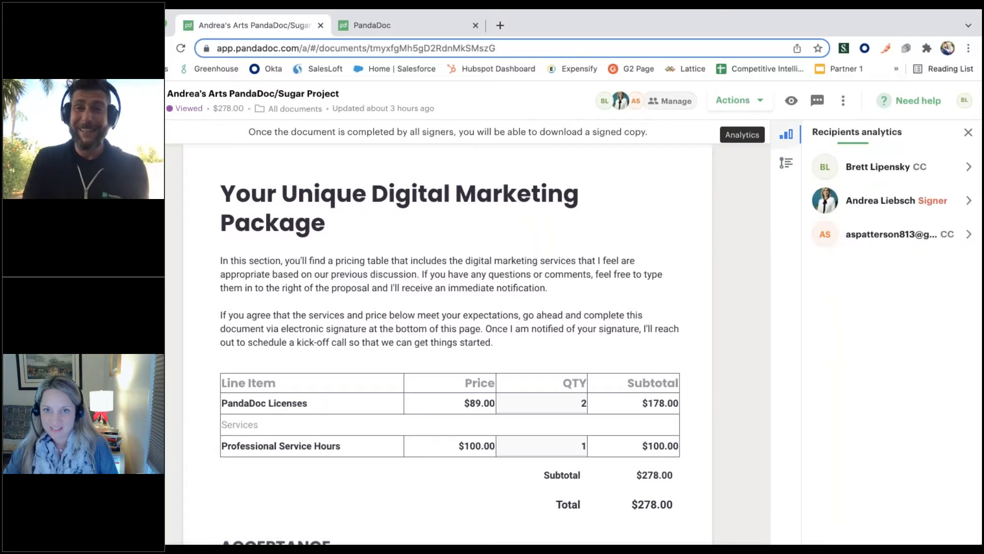
left_click(897, 200)
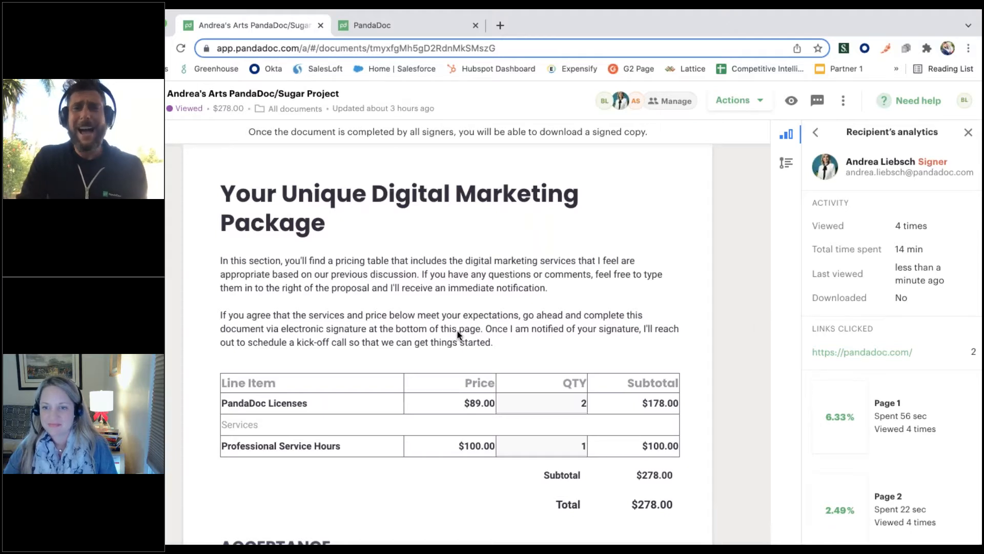
scroll(458, 334, "down", 2)
scroll(892, 308, "down", 2)
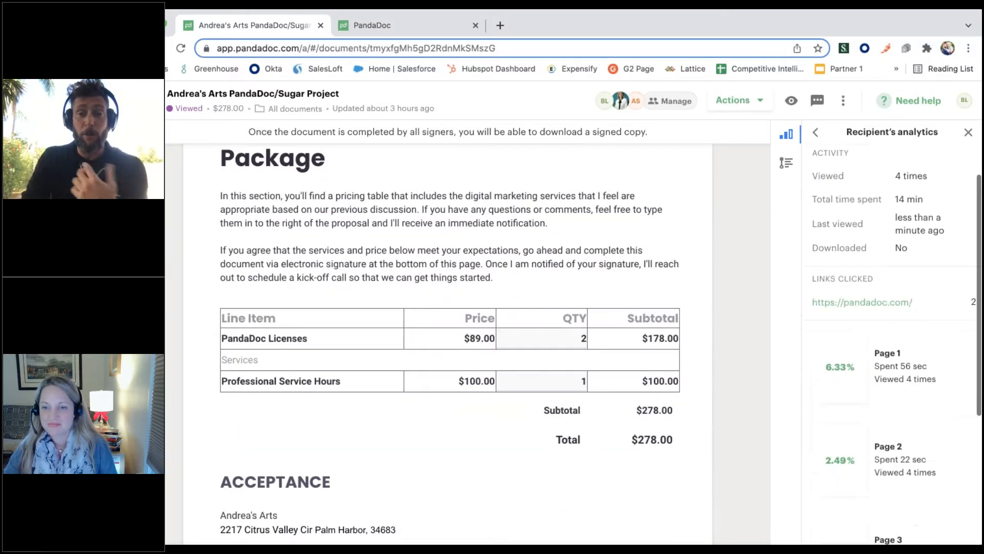
scroll(843, 451, "down", 4)
left_click(843, 451)
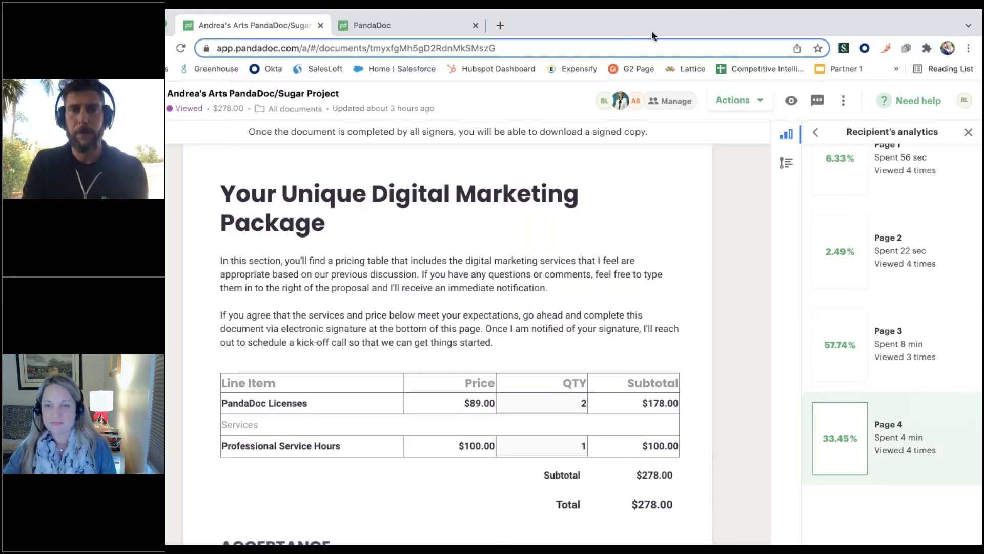
Check the proposal's auto reminders settings and close them without changing anything
scroll(553, 417, "up", 2)
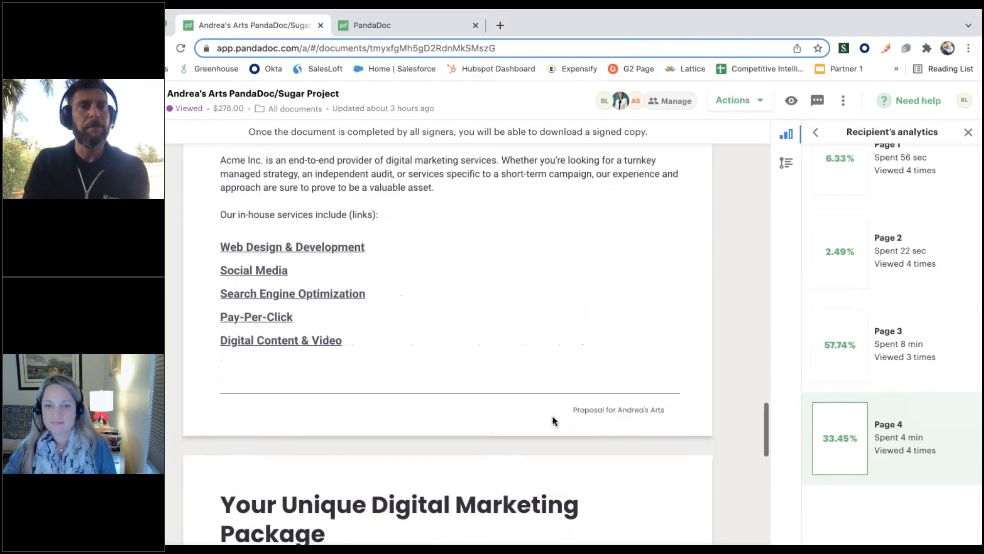
scroll(552, 420, "up", 12)
left_click_drag(643, 13, 682, 14)
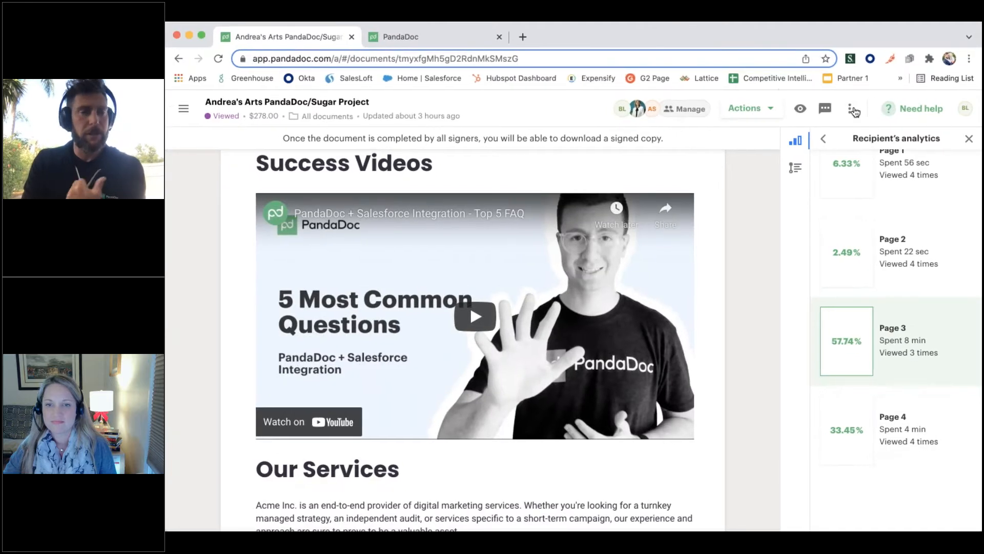
left_click(851, 109)
mouse_move(728, 153)
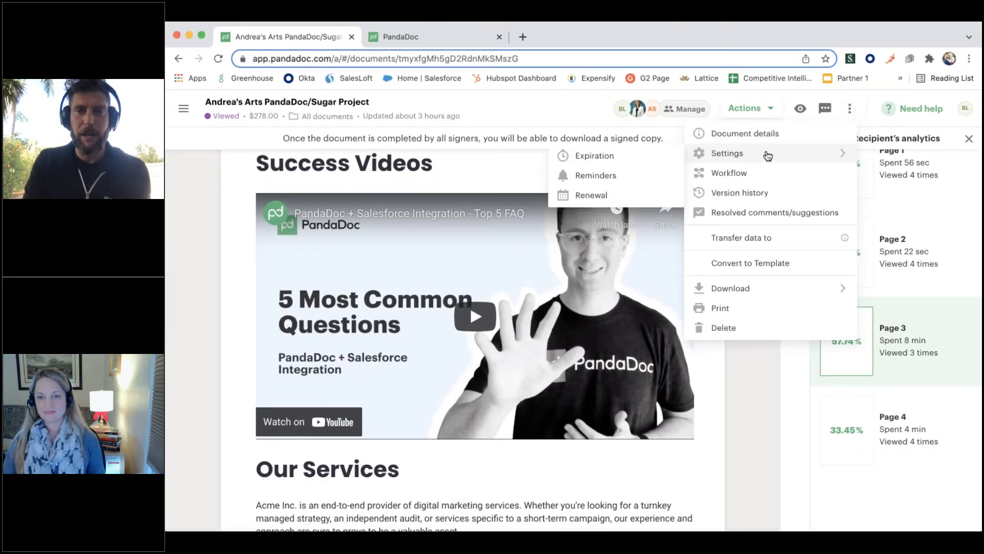
left_click(610, 176)
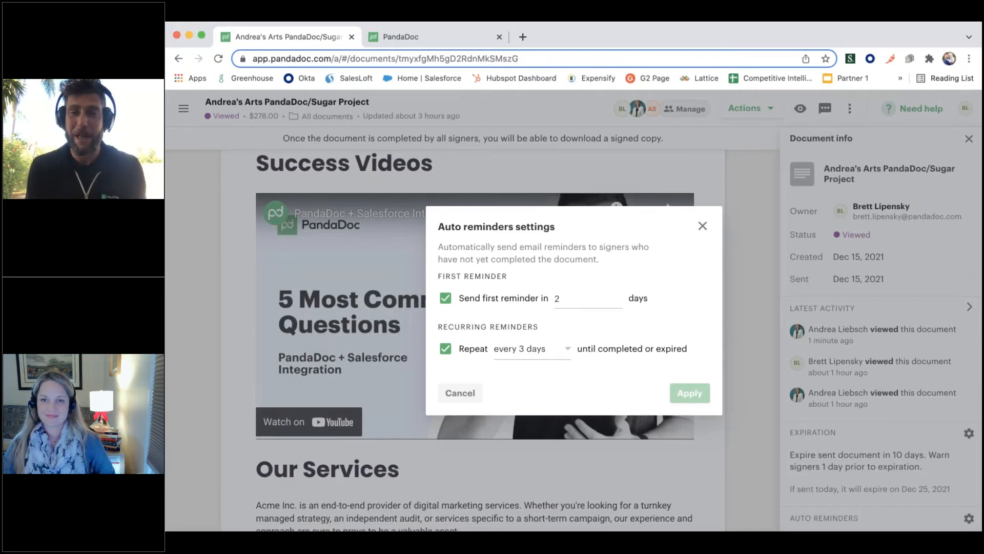
left_click(703, 226)
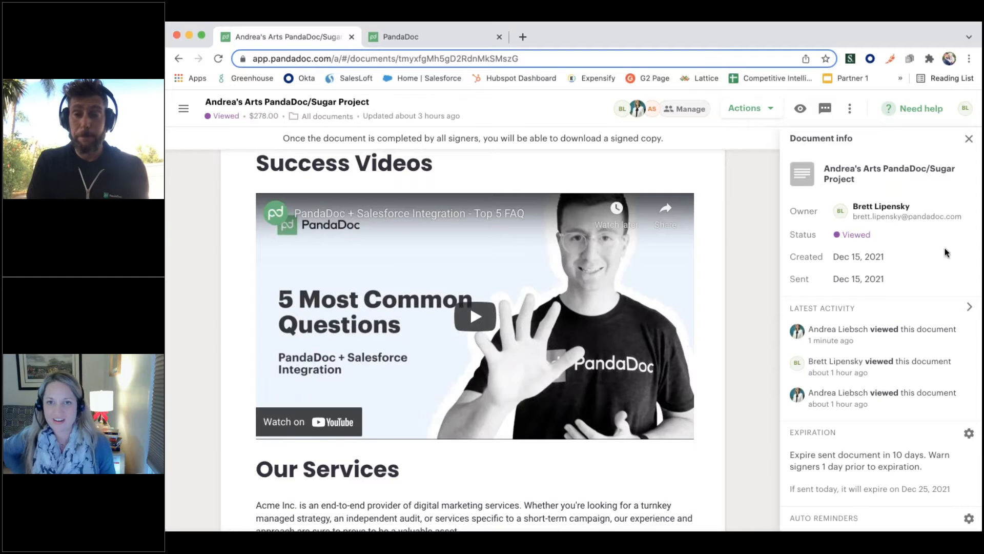
Return to the Dashboard and list the documents with Viewed status, followed by those with Suggest edits status
left_click(423, 38)
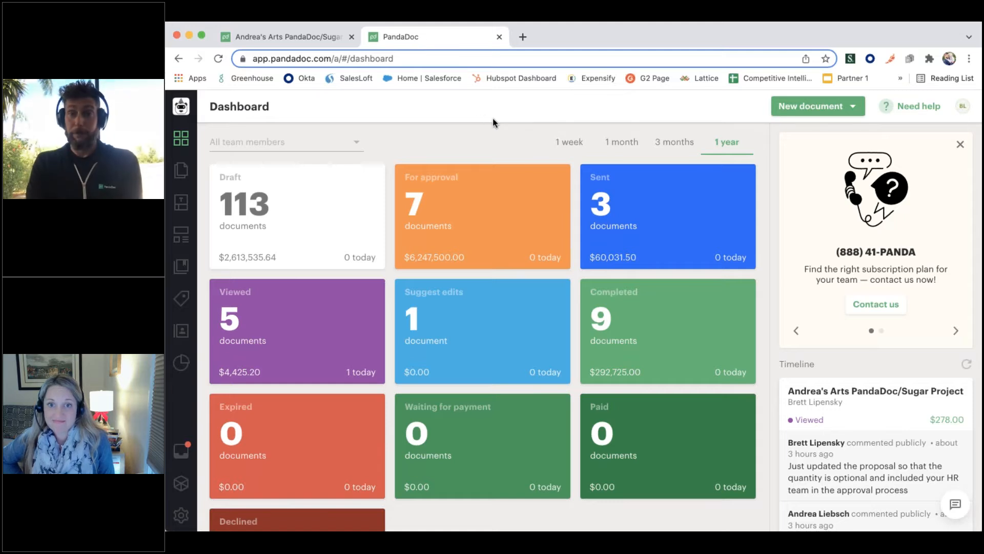
left_click(282, 367)
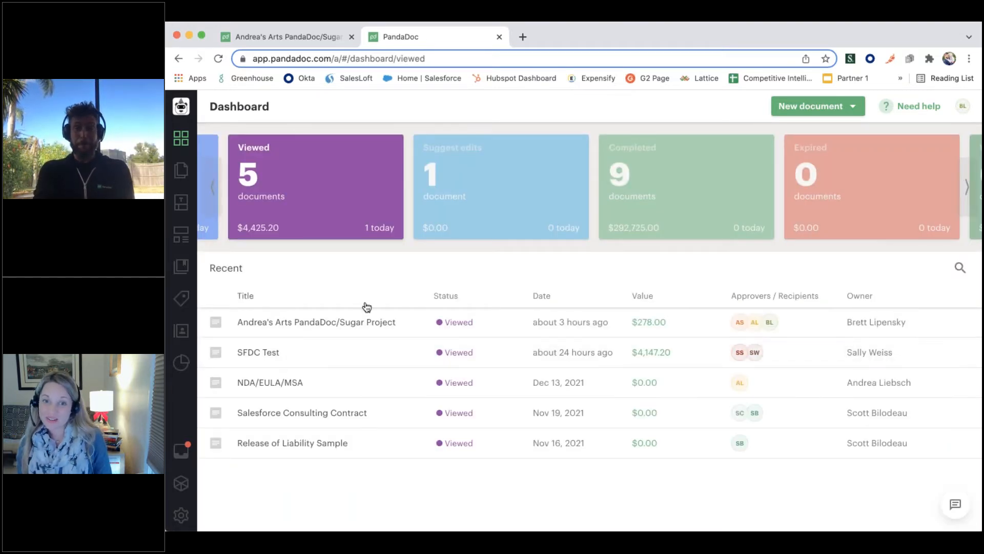
left_click(462, 172)
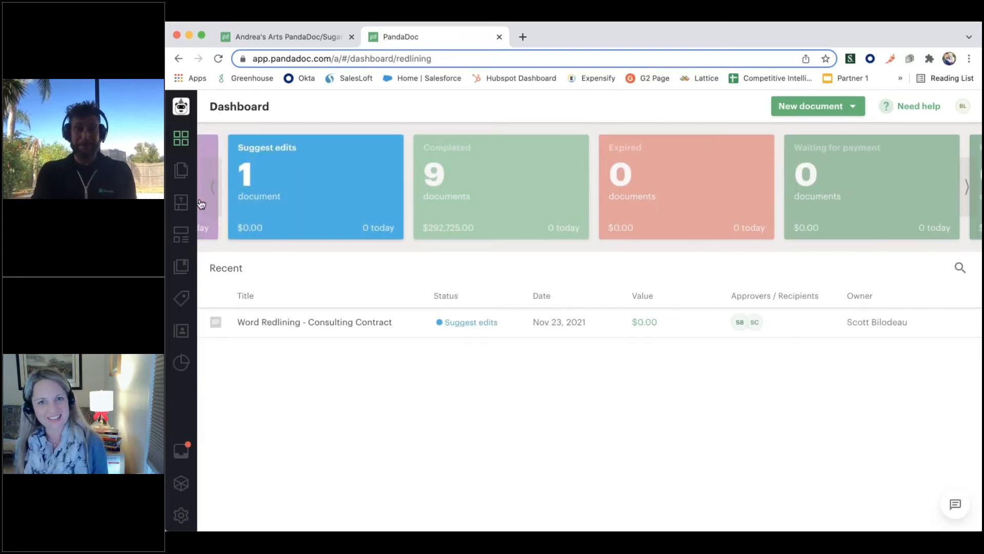
Browse the list of all documents and the Integrations folder in Templates
left_click(178, 172)
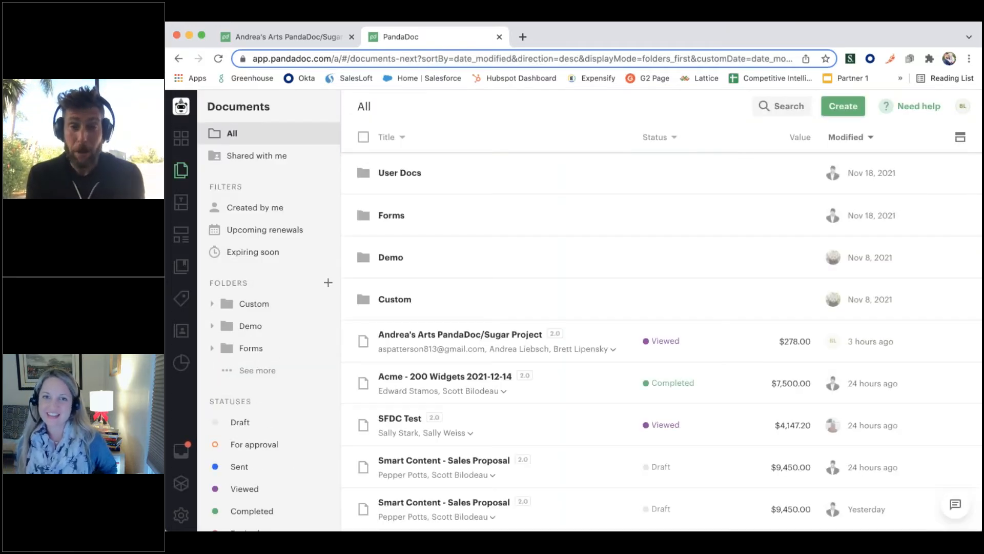
left_click(180, 202)
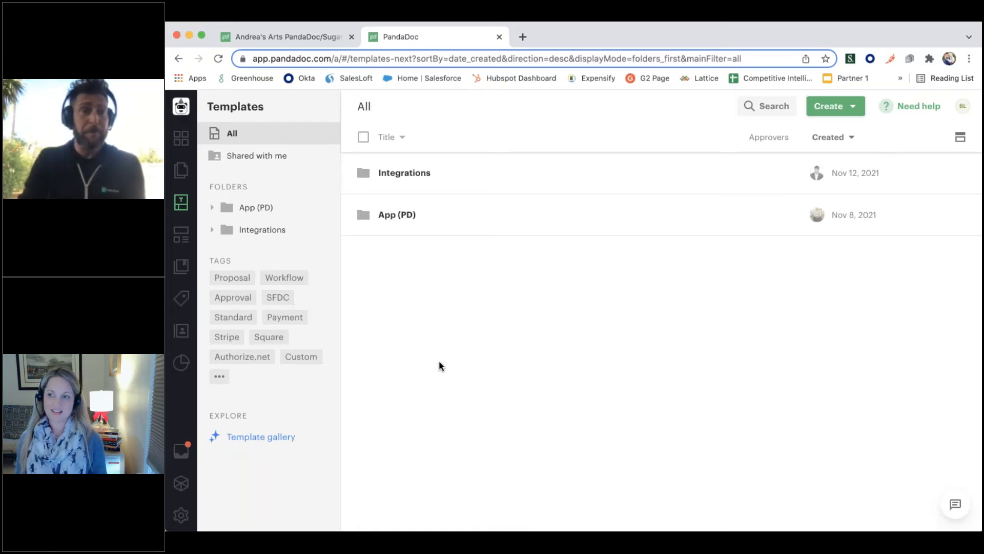
left_click(229, 229)
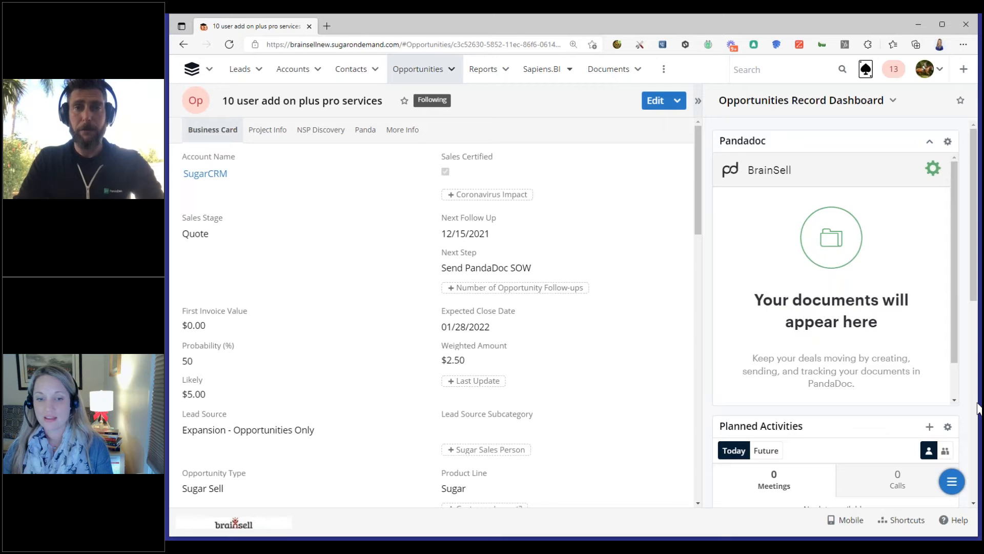
left_click_drag(975, 403, 977, 396)
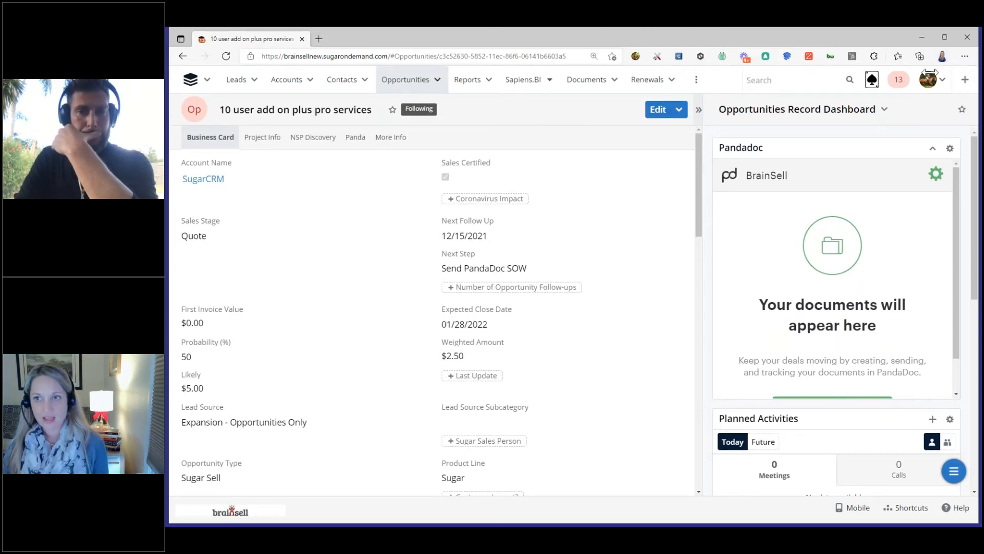
Switch to SugarCRM and review the 10 user add on plus pro services opportunity's business card fields and related contacts
left_click_drag(930, 72, 910, 79)
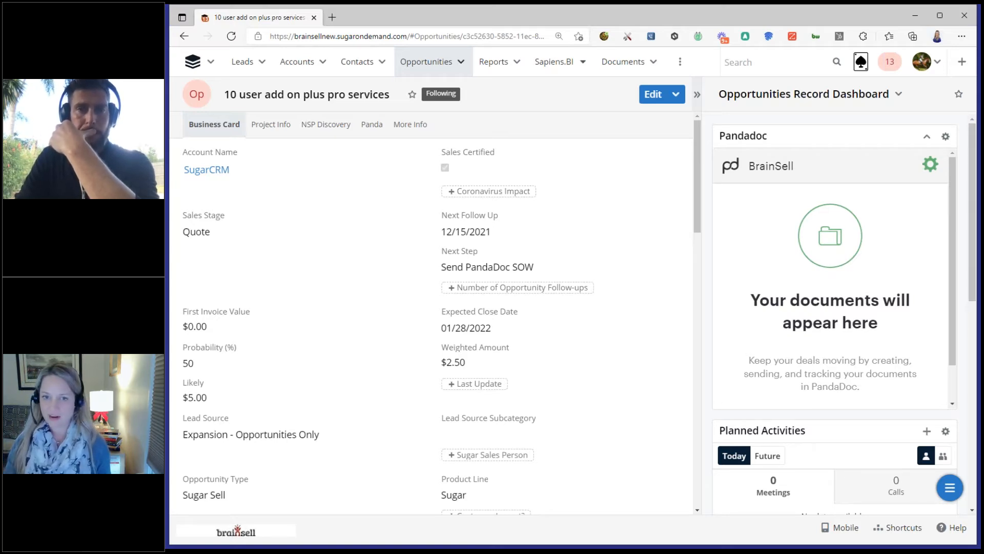
left_click_drag(977, 287, 983, 287)
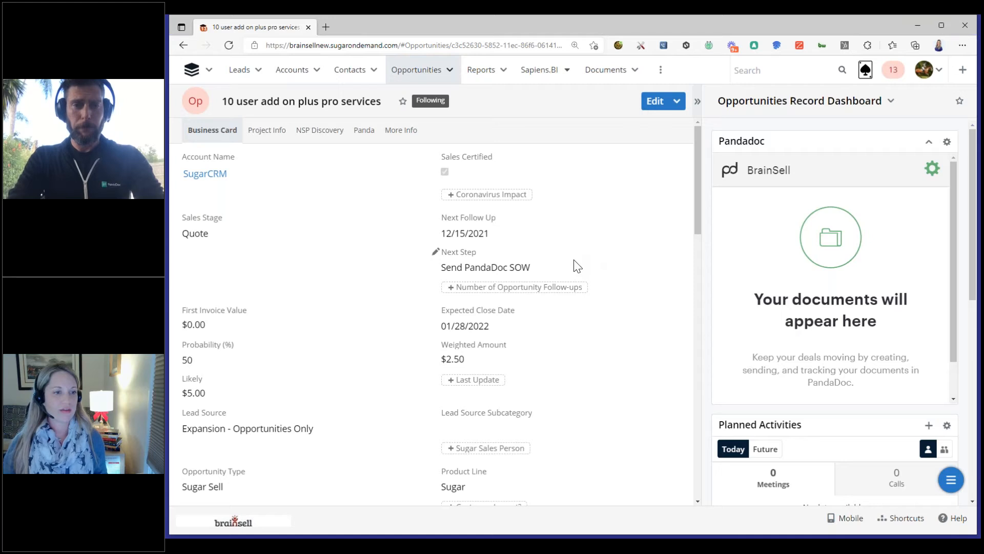
scroll(576, 260, "down", 7)
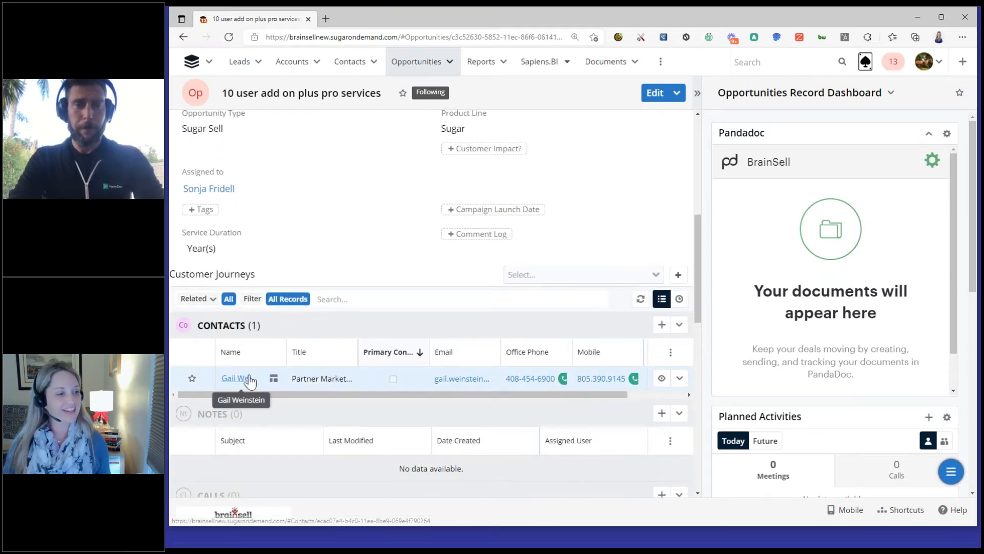
scroll(248, 387, "up", 7)
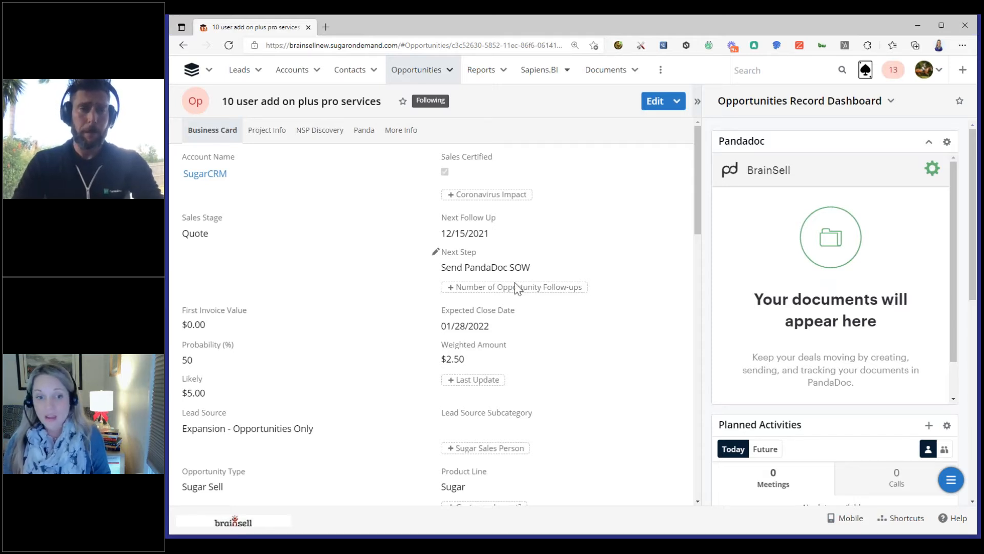
scroll(515, 290, "down", 5)
scroll(263, 393, "down", 1)
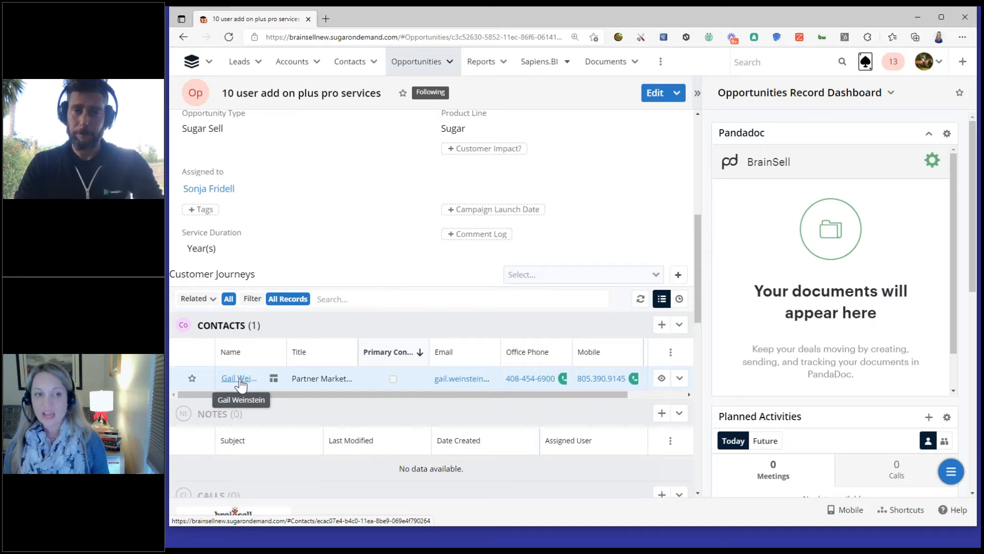
scroll(783, 272, "down", 1)
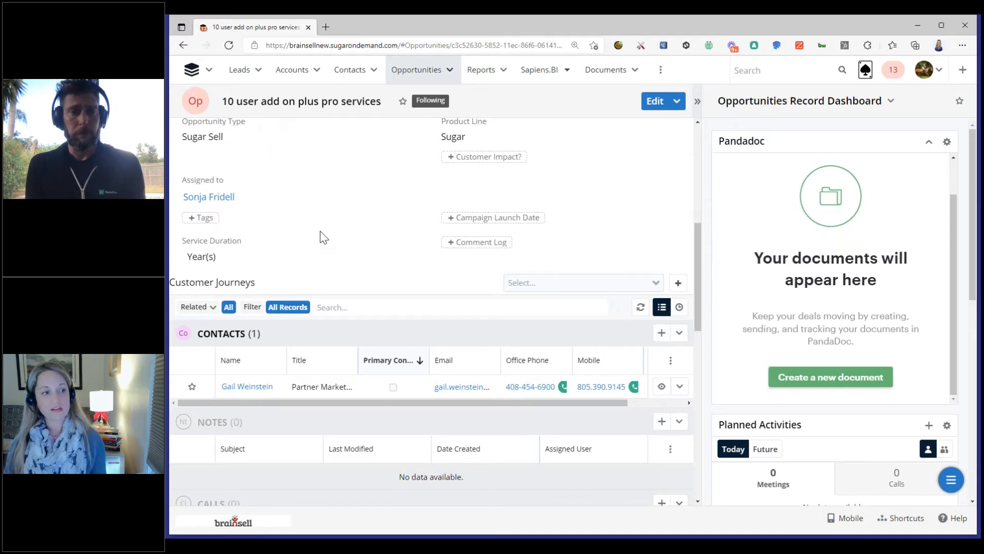
scroll(691, 241, "up", 5)
scroll(692, 238, "up", 1)
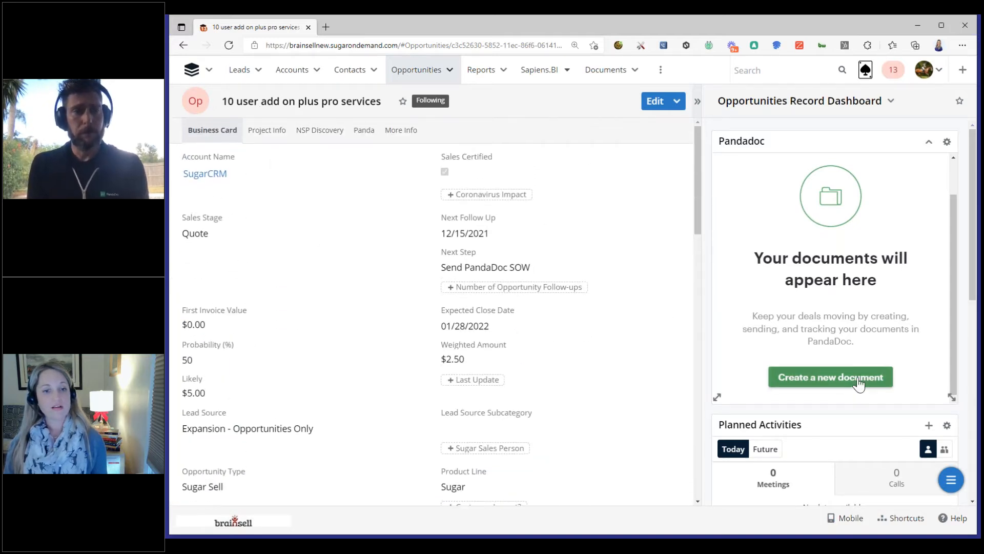
Start a new document from the opportunity's Pandadoc dashlet
left_click(815, 379)
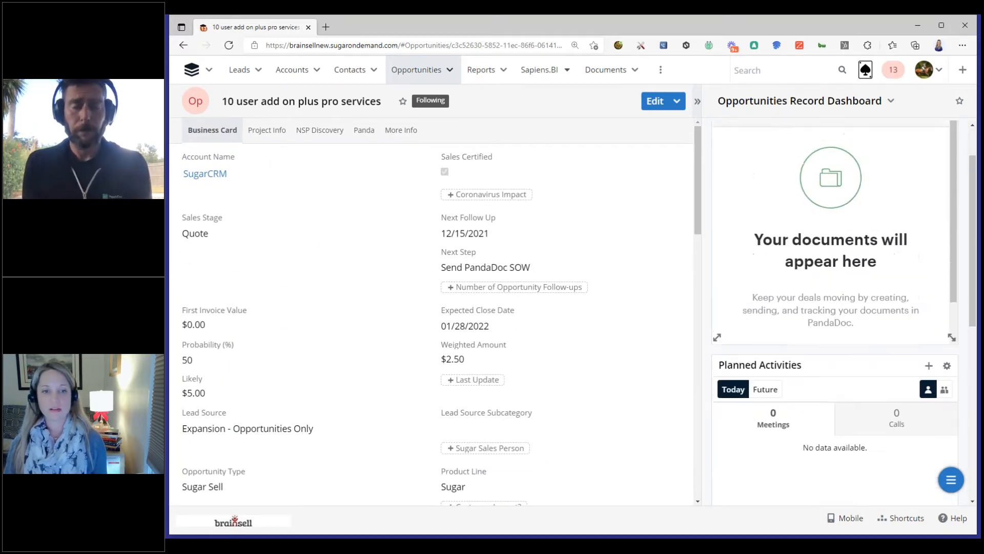
scroll(847, 263, "down", 1)
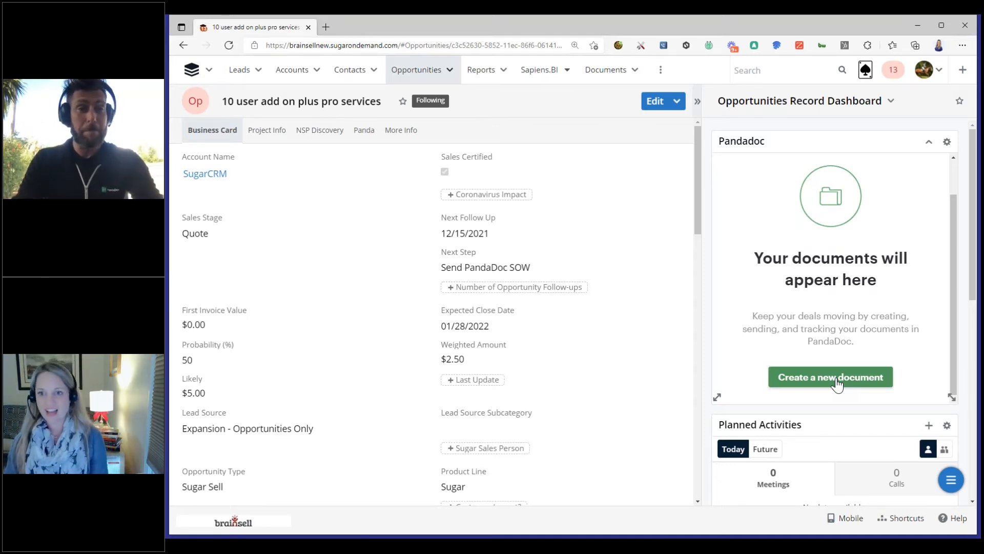
left_click(837, 382)
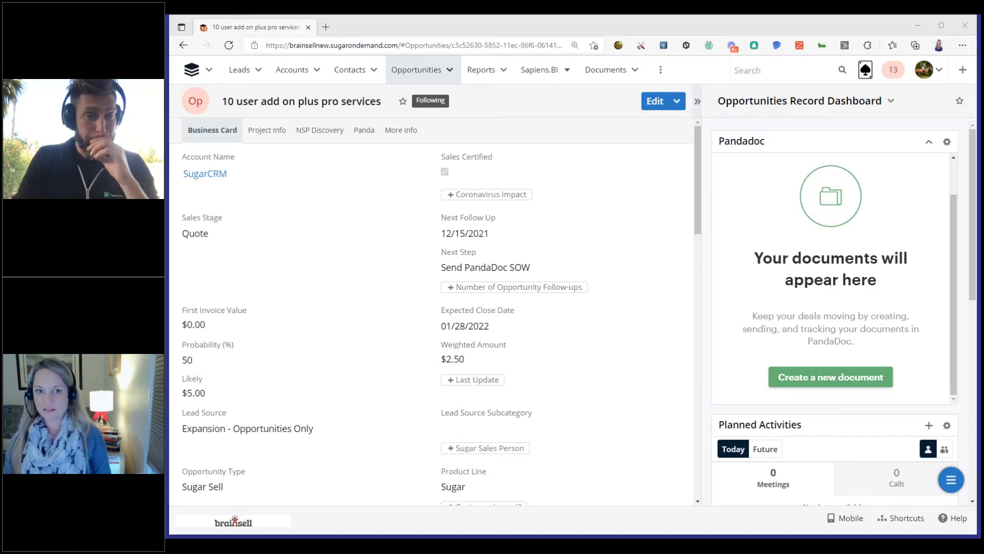
left_click(668, 25)
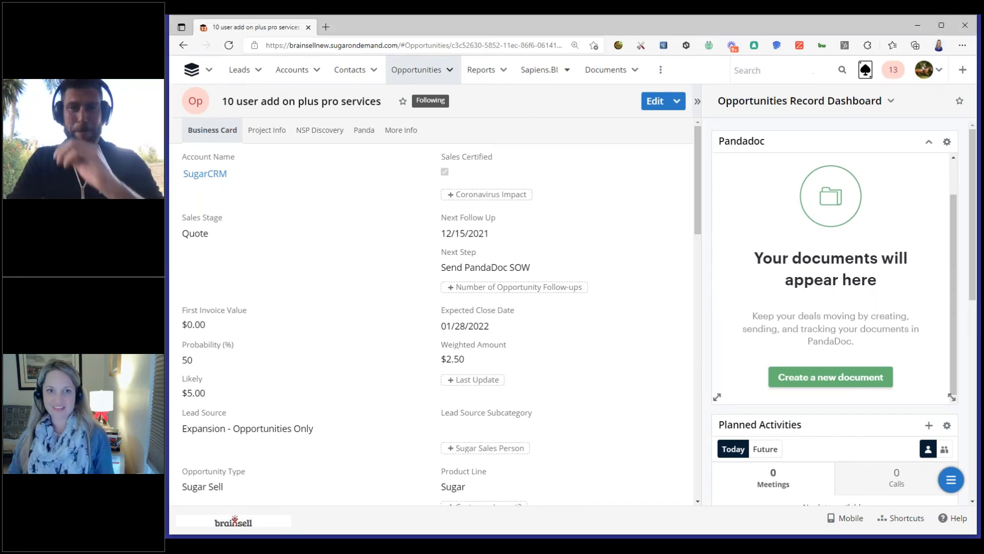
left_click(838, 381)
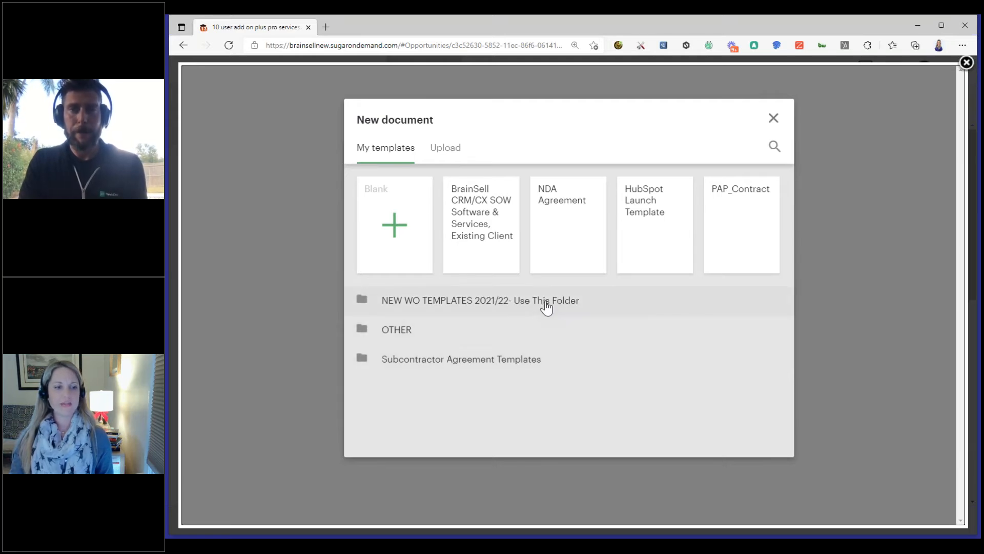
Choose the New Customer CRM/CX SOW template from NEW WO TEMPLATES 2021/22, 2021 v2.0 TEMPLATES, AE, CX/CRM AE
left_click(592, 308)
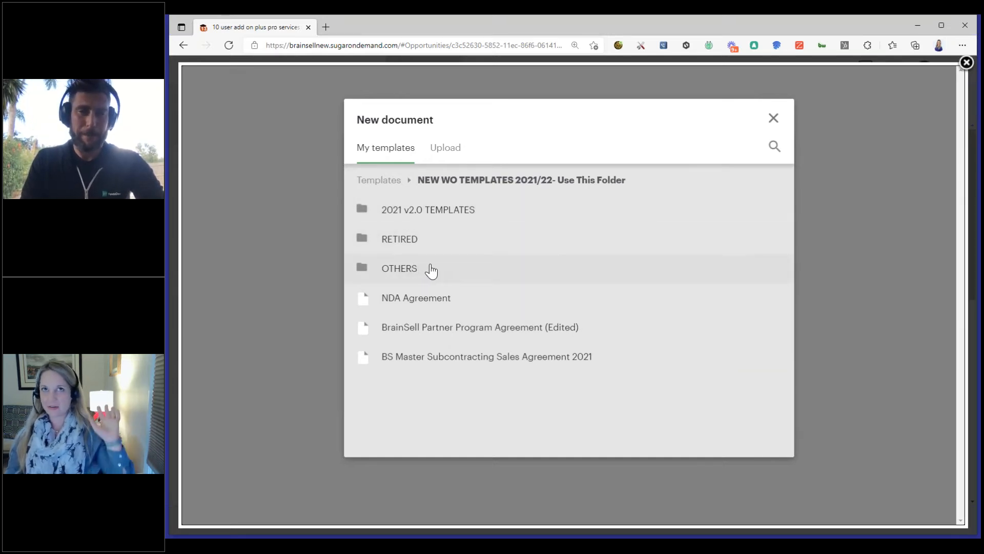
left_click(442, 219)
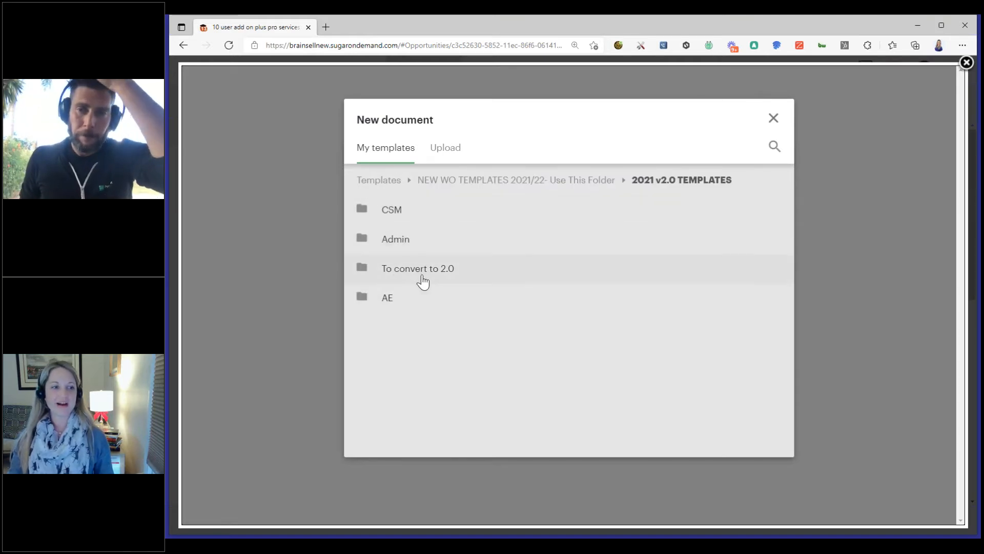
left_click(425, 307)
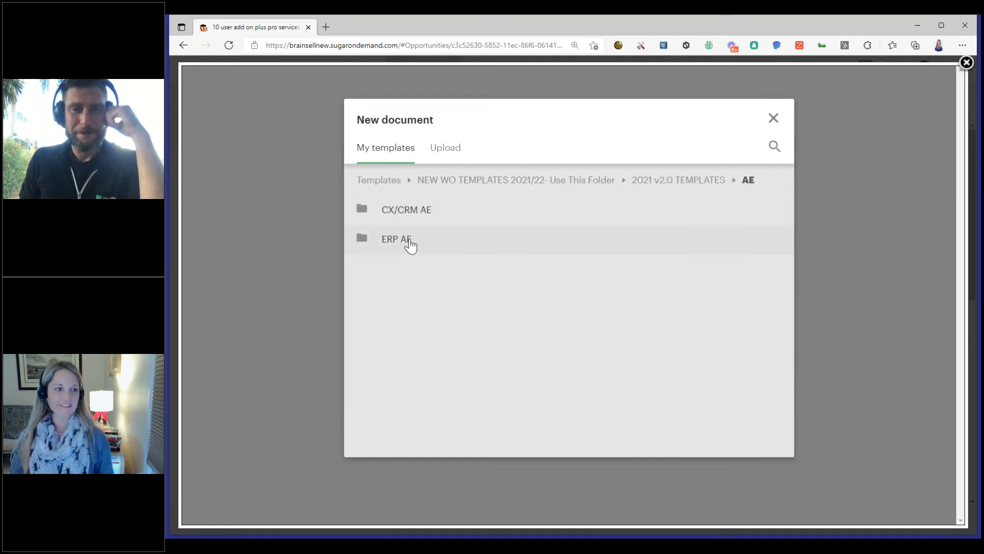
left_click(461, 218)
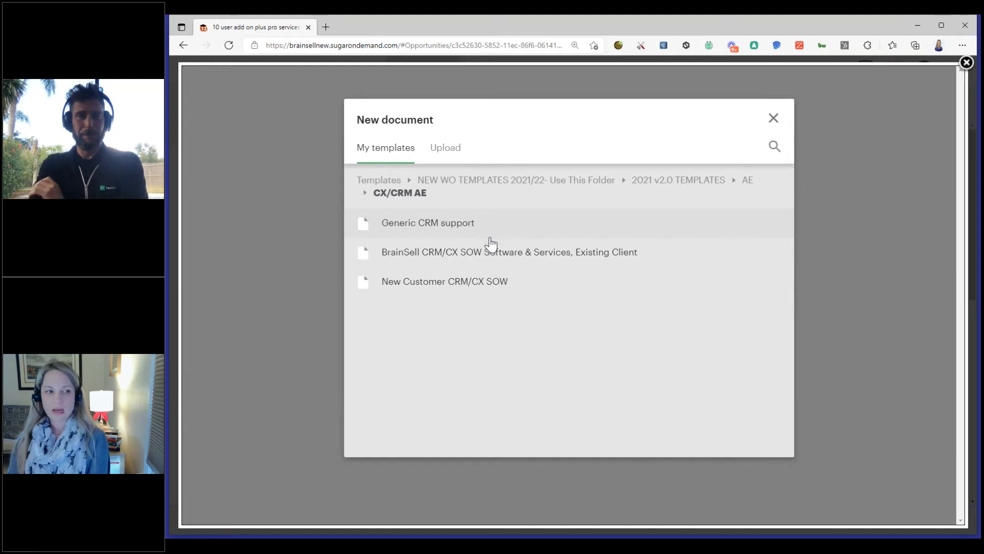
left_click(468, 286)
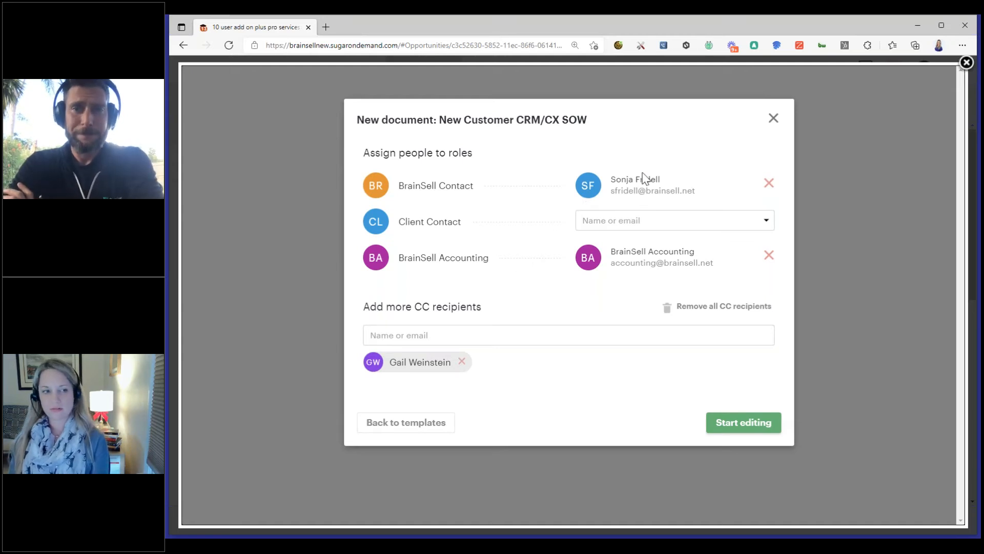
Assign the opportunity's SugarCRM contact to the Client Contact role
left_click(668, 221)
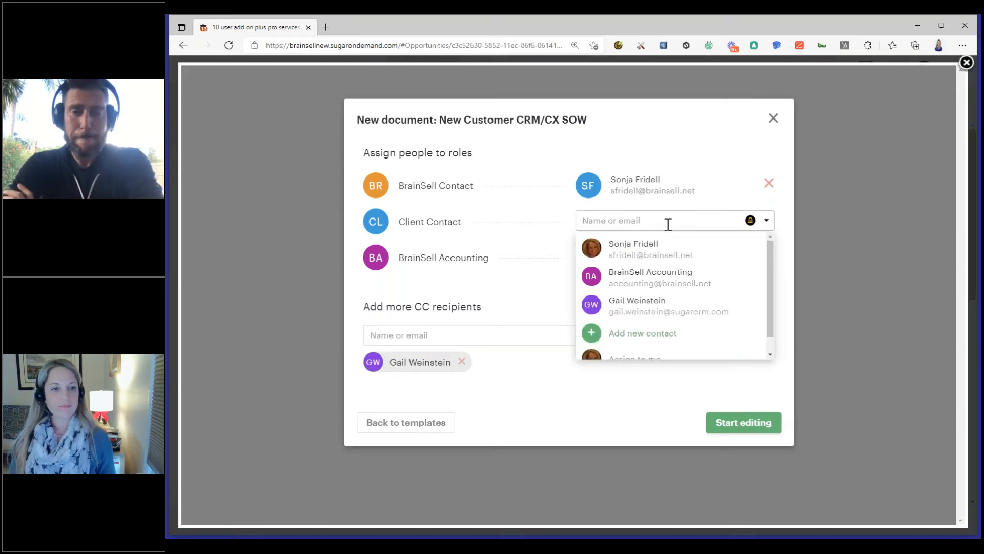
left_click(620, 146)
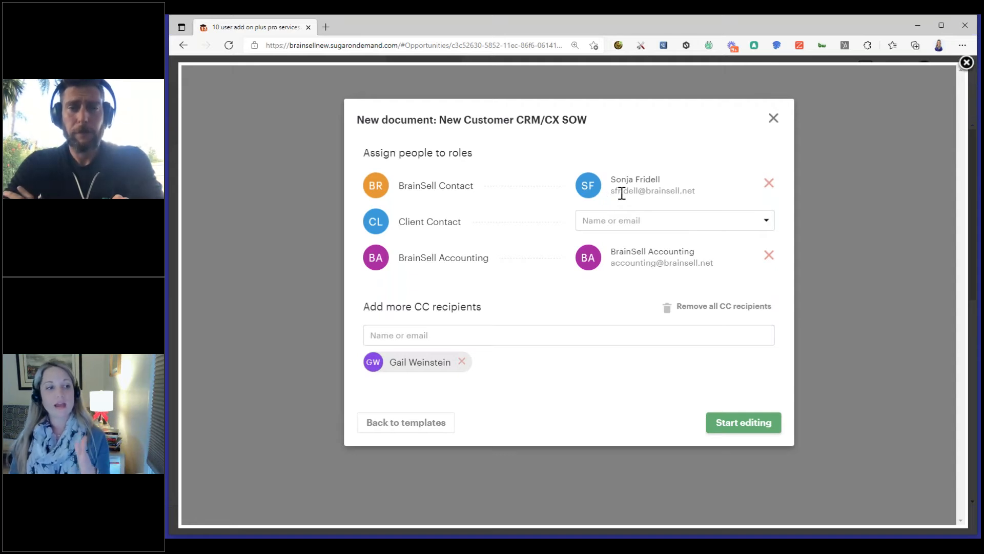
left_click(622, 222)
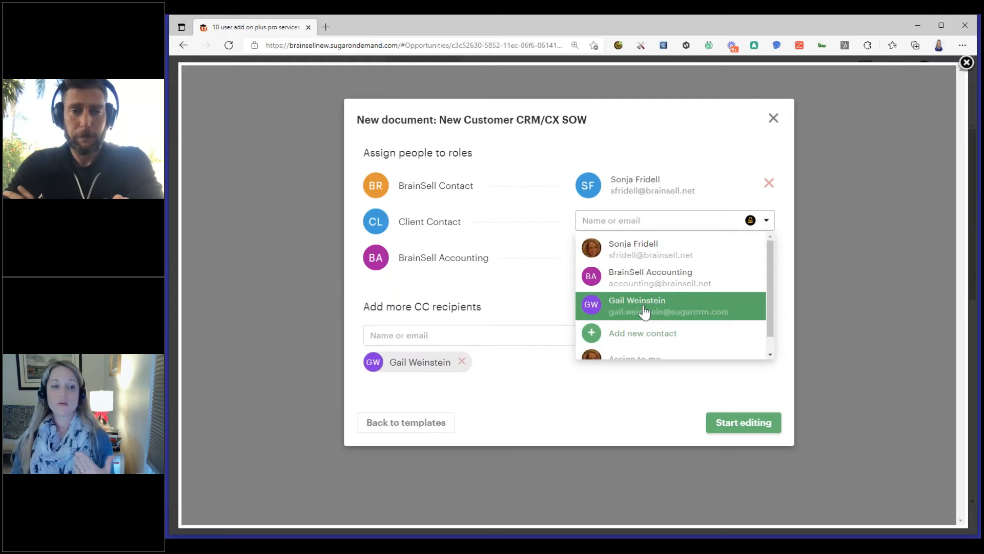
left_click(644, 310)
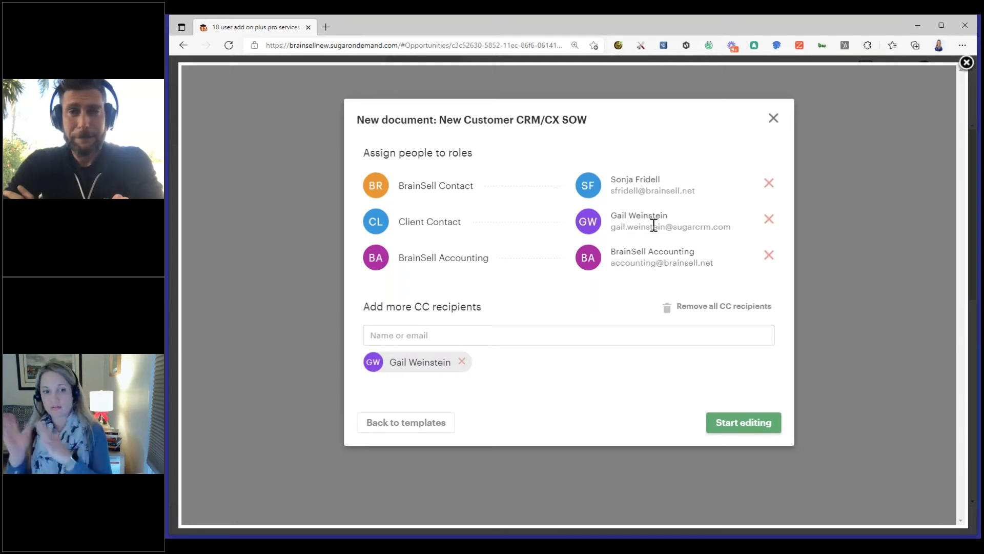
Add a colleague as an extra CC recipient and remove that recipient again
left_click(483, 340)
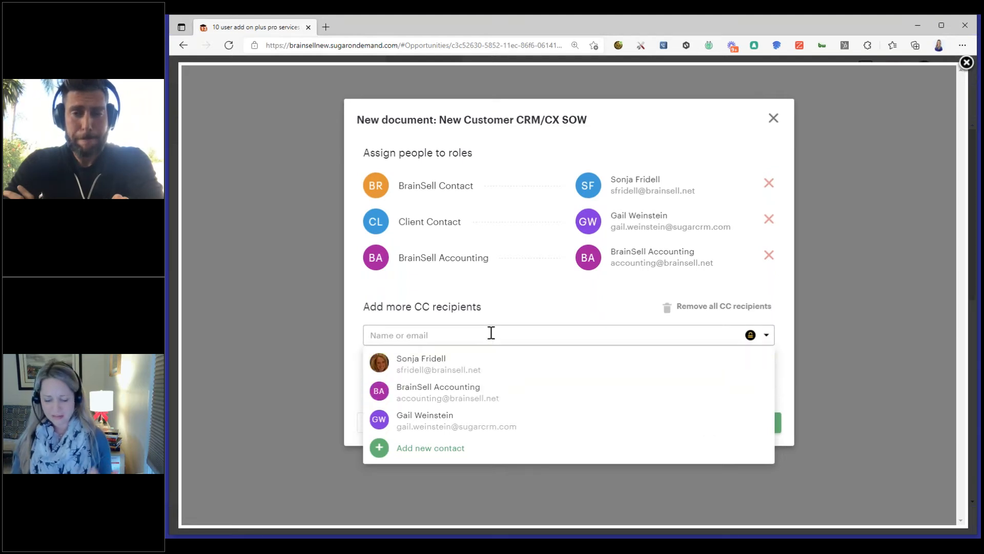
type("hunter")
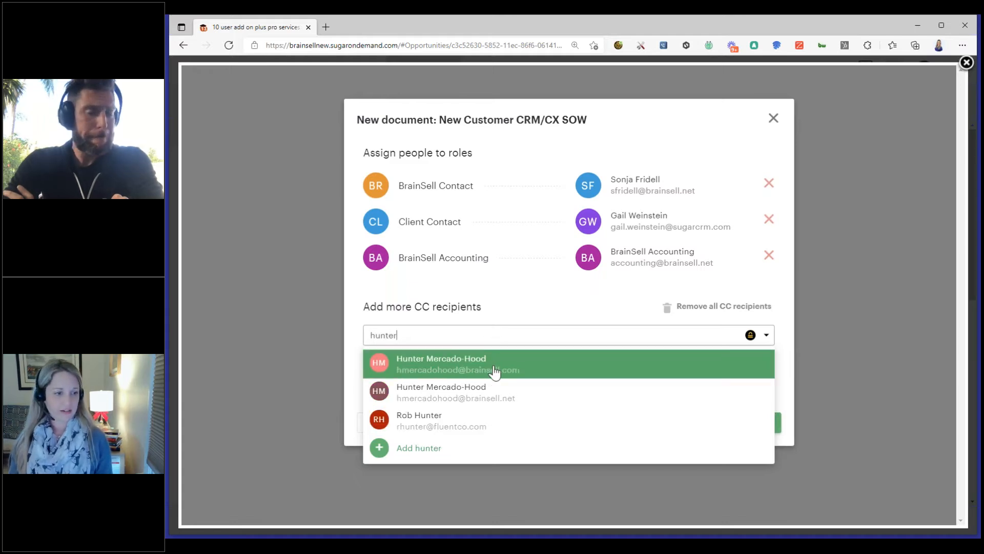
left_click(495, 372)
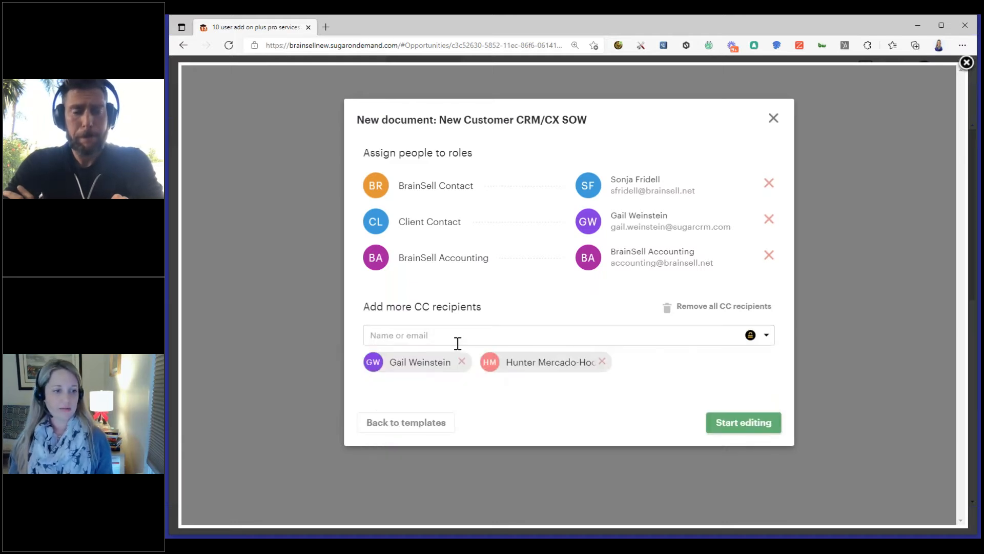
left_click(604, 361)
Open the new document for editing and inspect the Prepared for and Prepared by blocks on its cover page
left_click(765, 424)
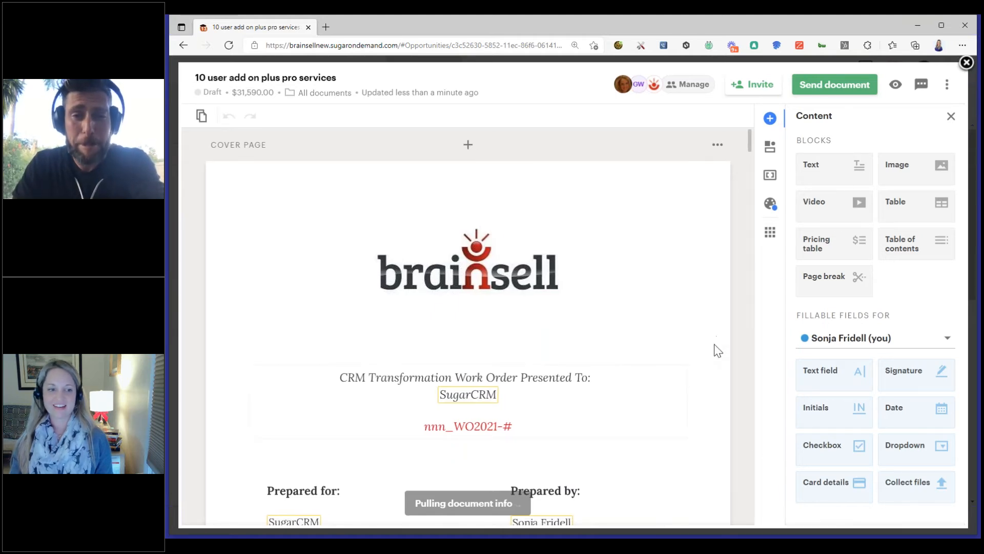
scroll(718, 350, "down", 5)
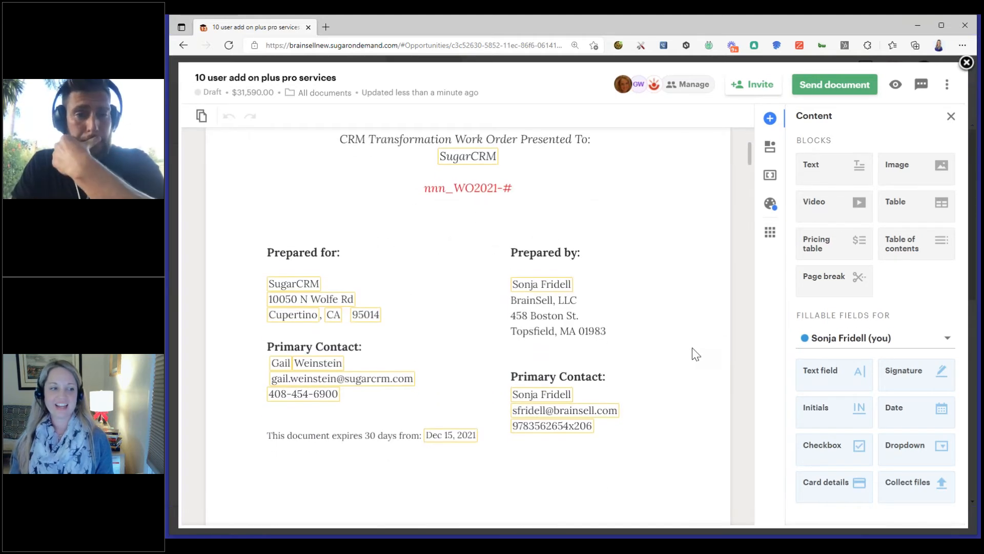
left_click(542, 367)
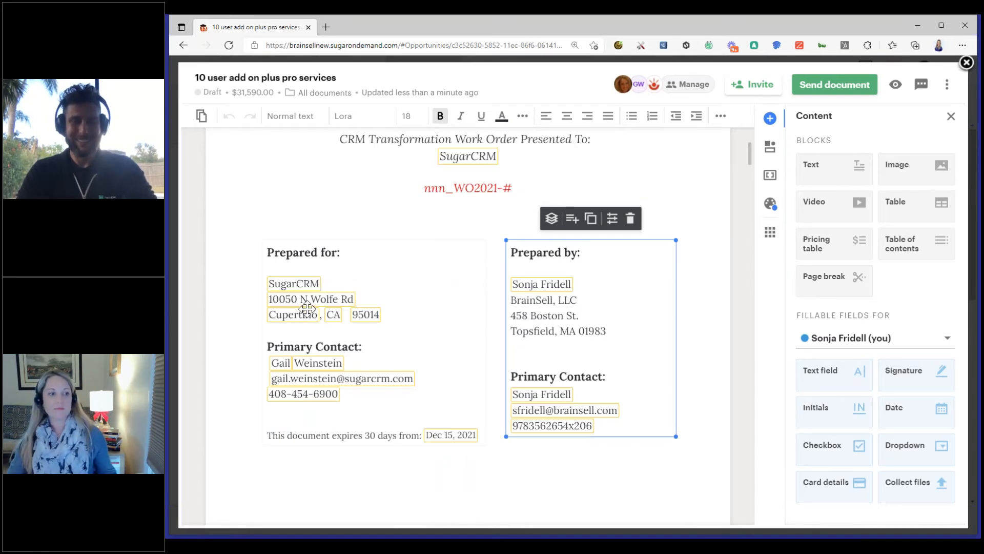
left_click(317, 262)
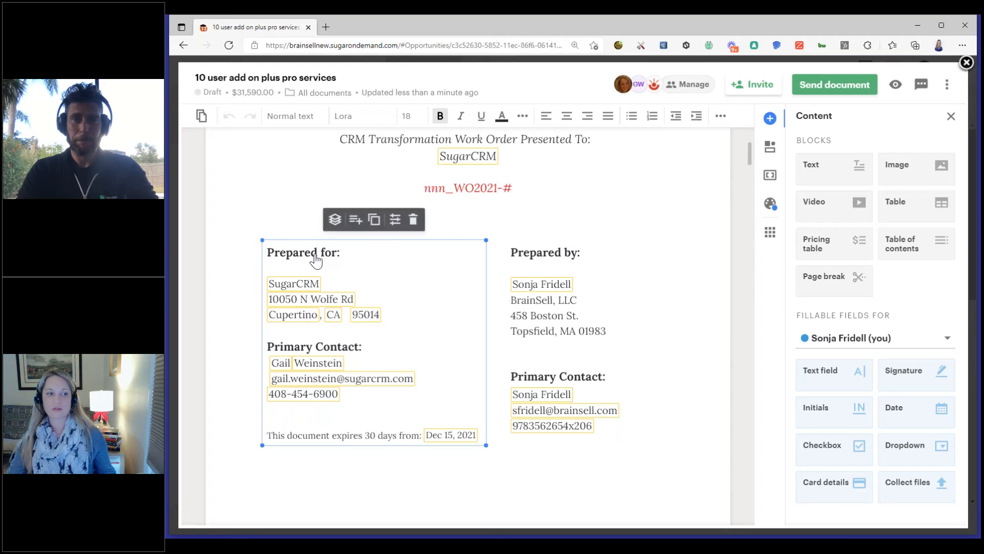
left_click(289, 219)
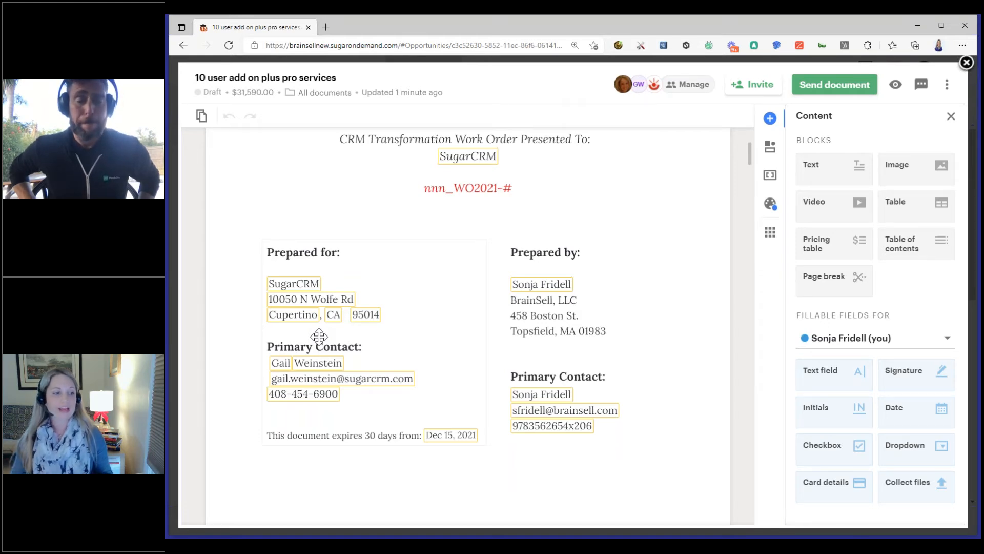
Inspect the Client Contact.LastName variable in the Prepared for block and look over the rest of the cover page
left_click(334, 364)
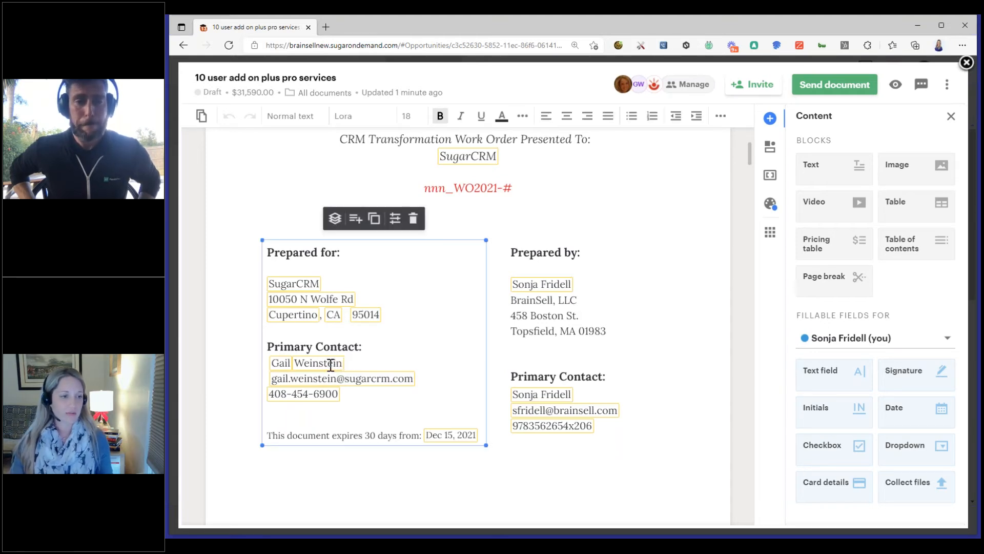
left_click(336, 364)
left_click(336, 411)
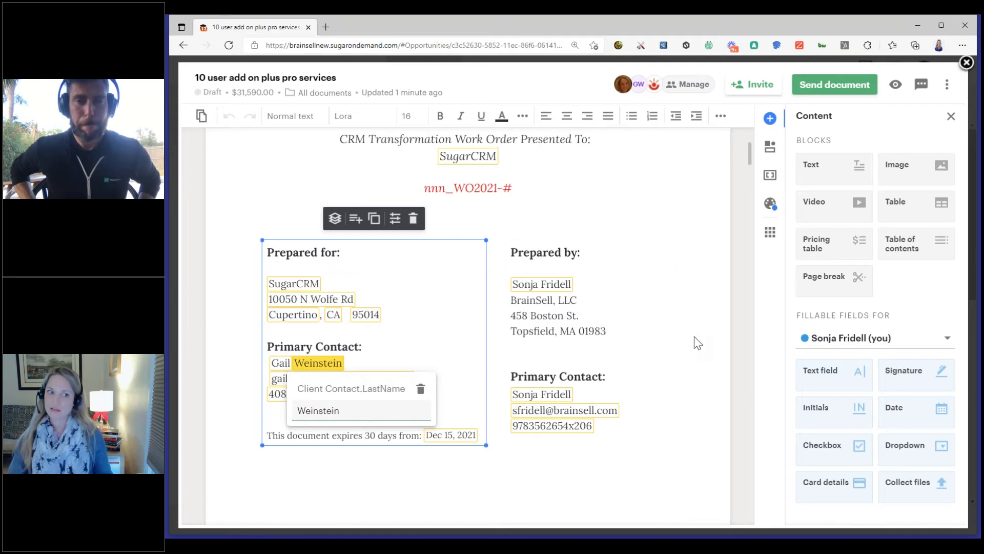
left_click(693, 351)
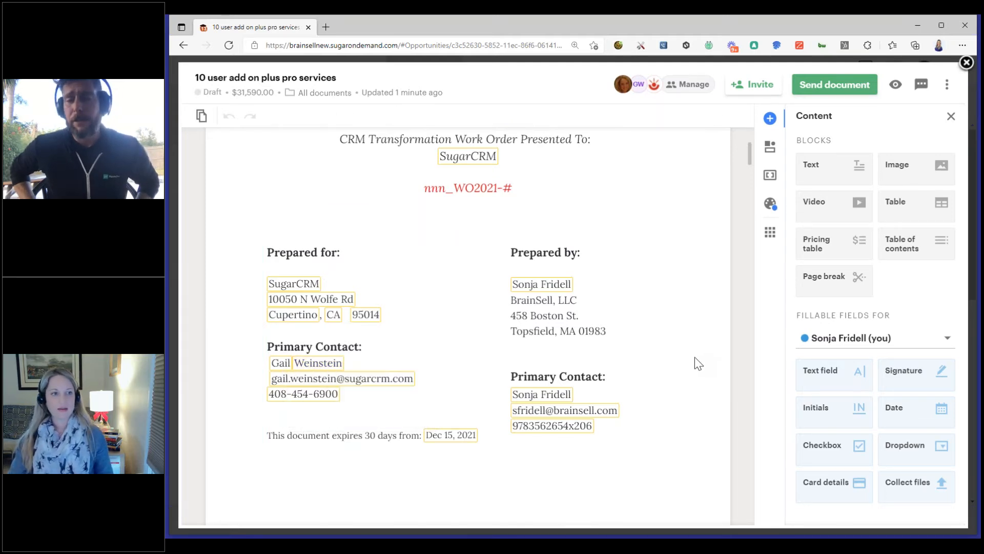
scroll(694, 357, "up", 5)
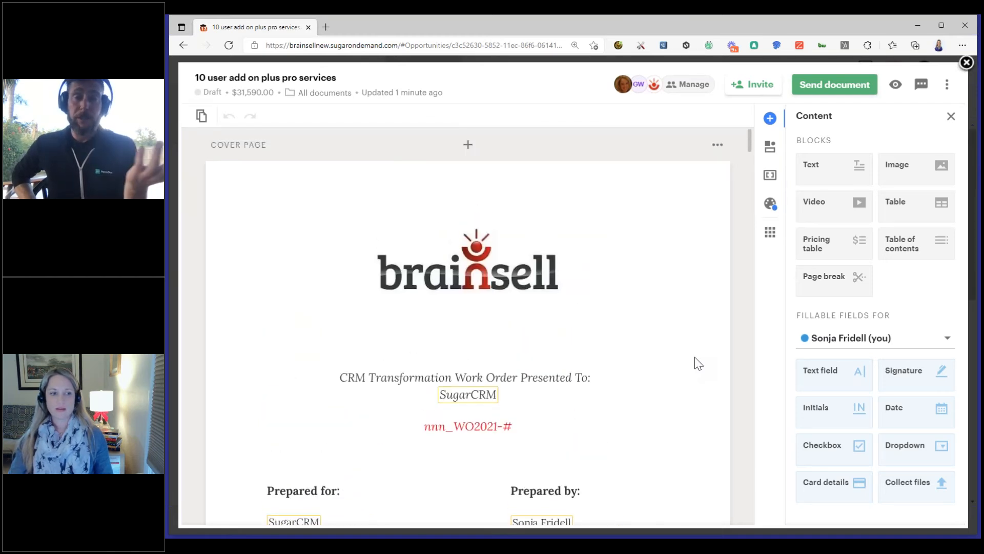
scroll(694, 357, "down", 3)
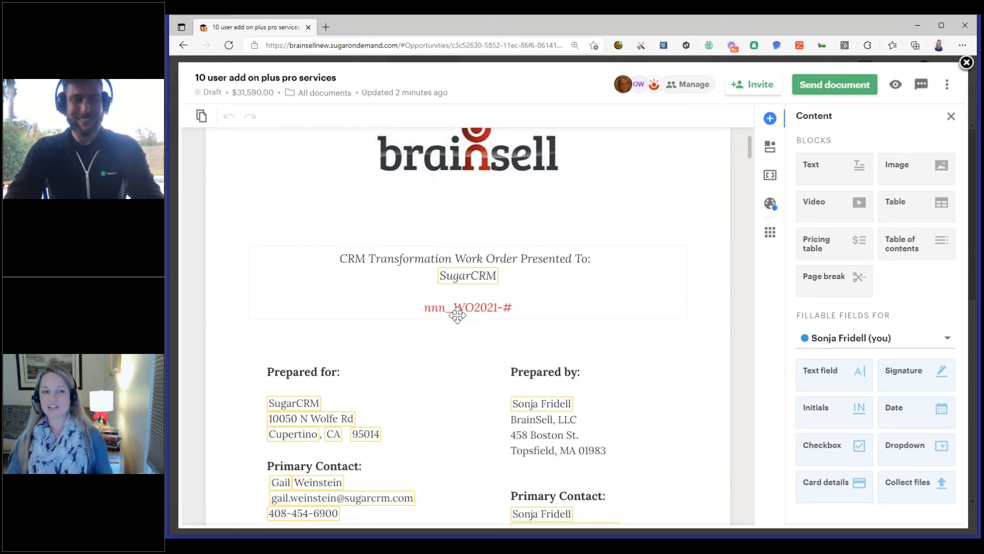
scroll(718, 368, "down", 2)
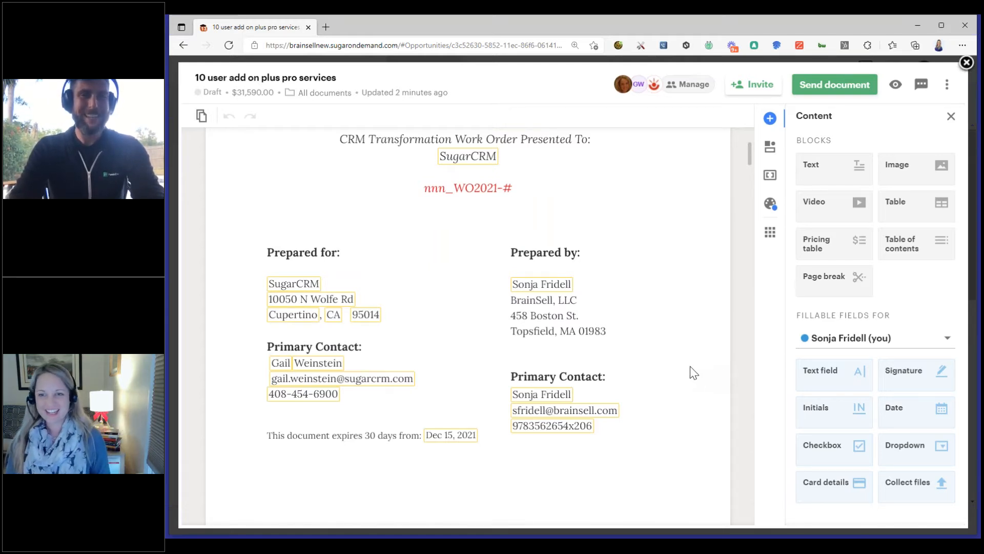
Look over the rest of the cover page and the section list in the Table of Contents block
scroll(687, 367, "down", 2)
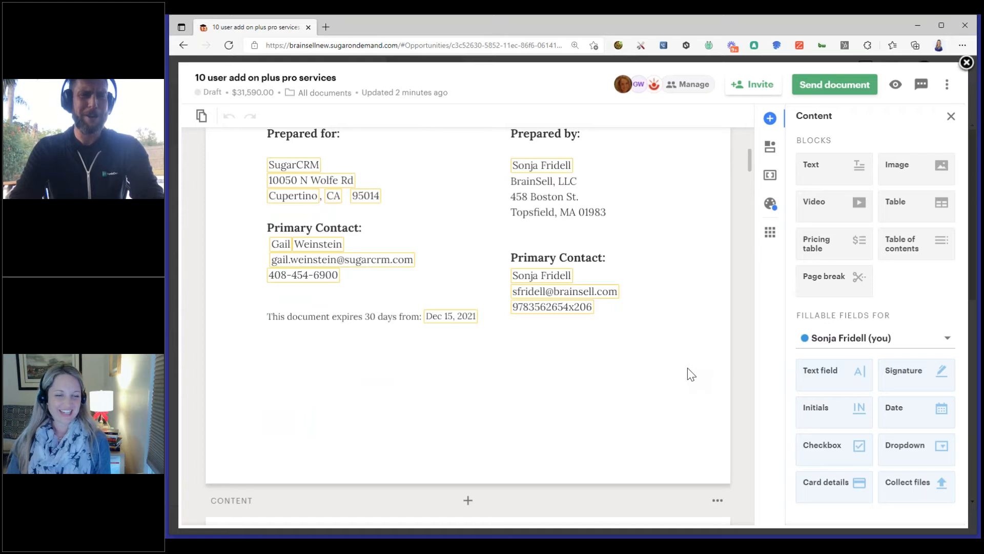
scroll(679, 374, "down", 2)
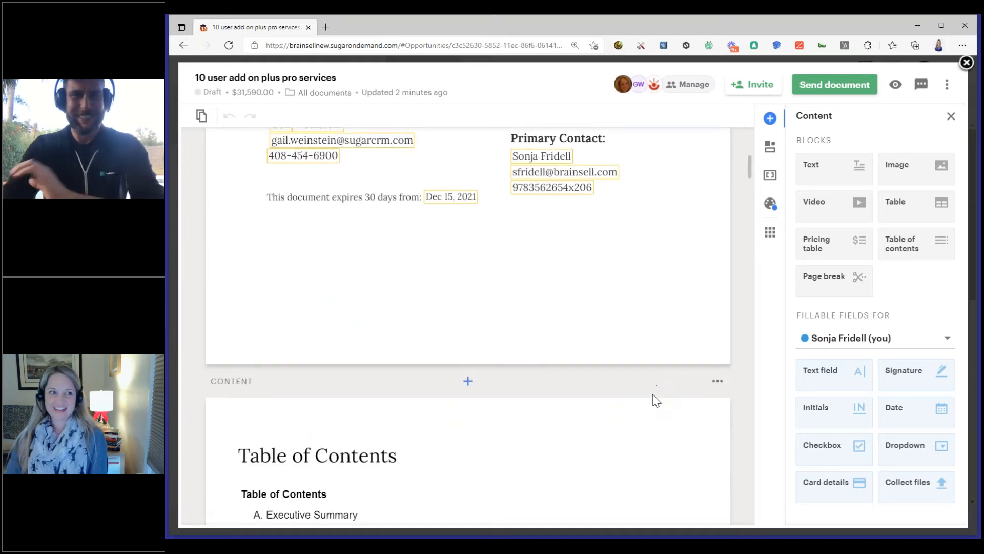
scroll(657, 402, "down", 4)
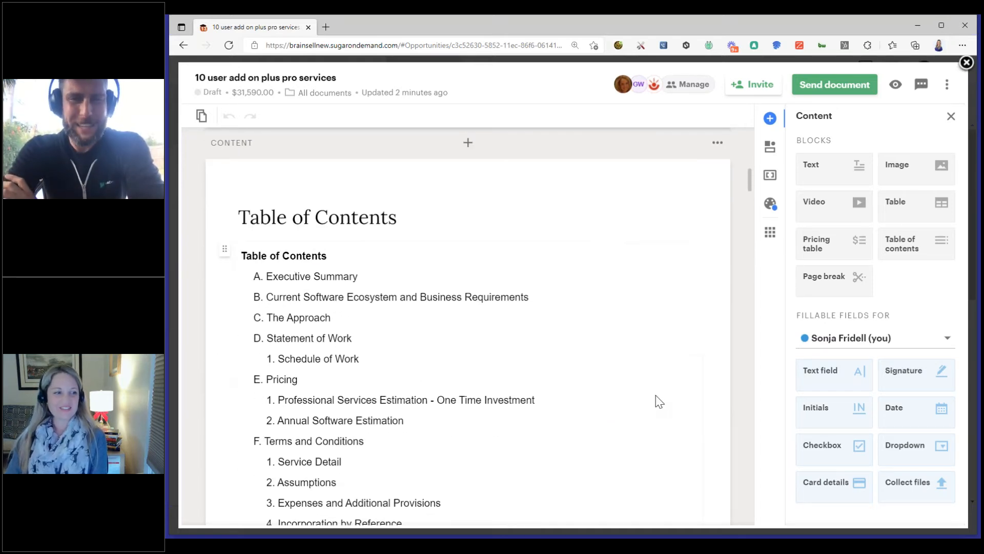
left_click(438, 257)
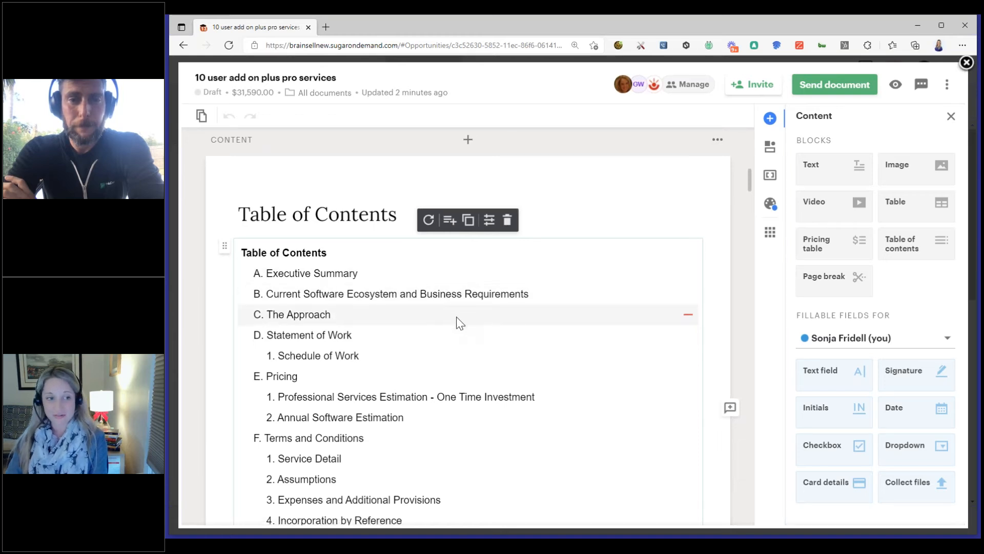
scroll(460, 322, "down", 5)
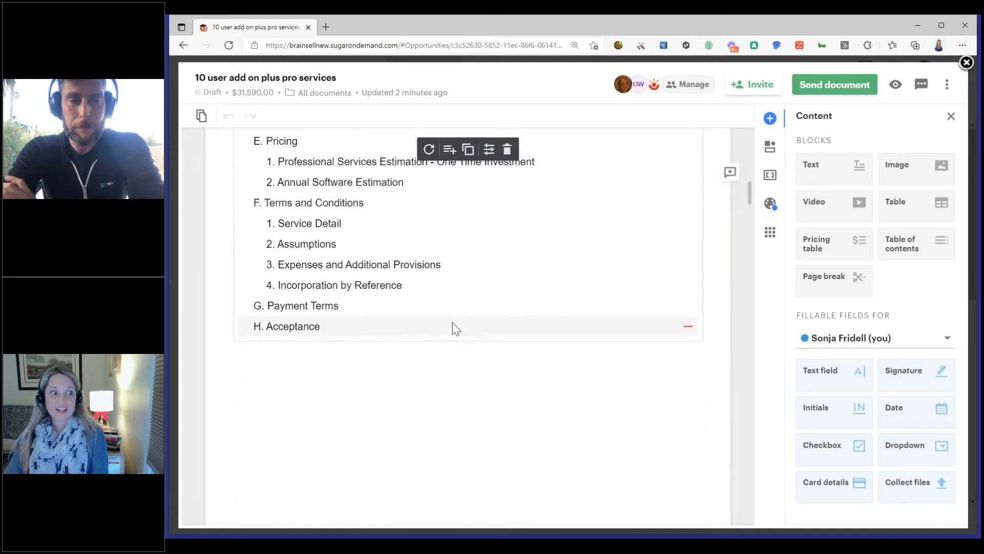
scroll(451, 328, "up", 3)
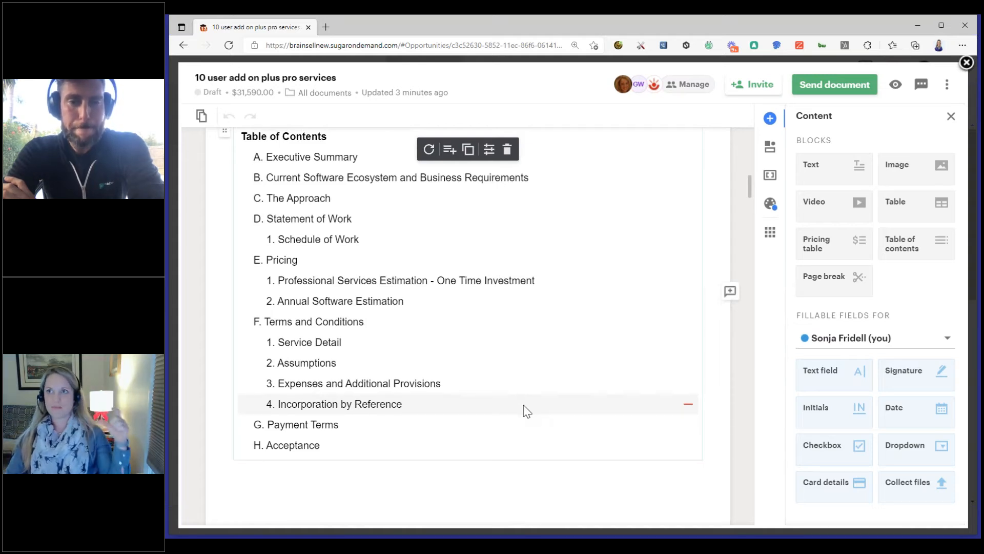
Browse the Image Library for the empty image placeholder in the Executive Summary and close it without choosing an image
scroll(526, 408, "down", 10)
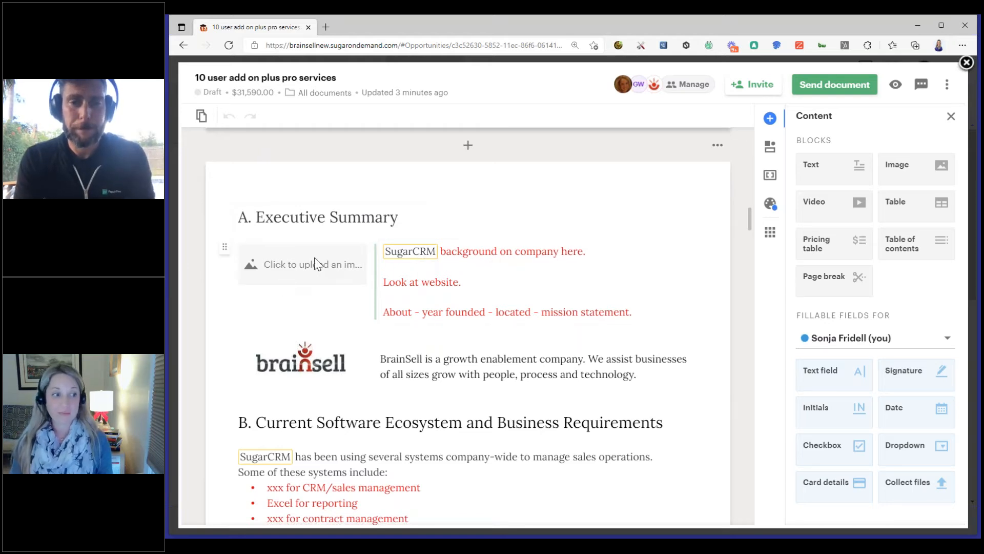
left_click(313, 275)
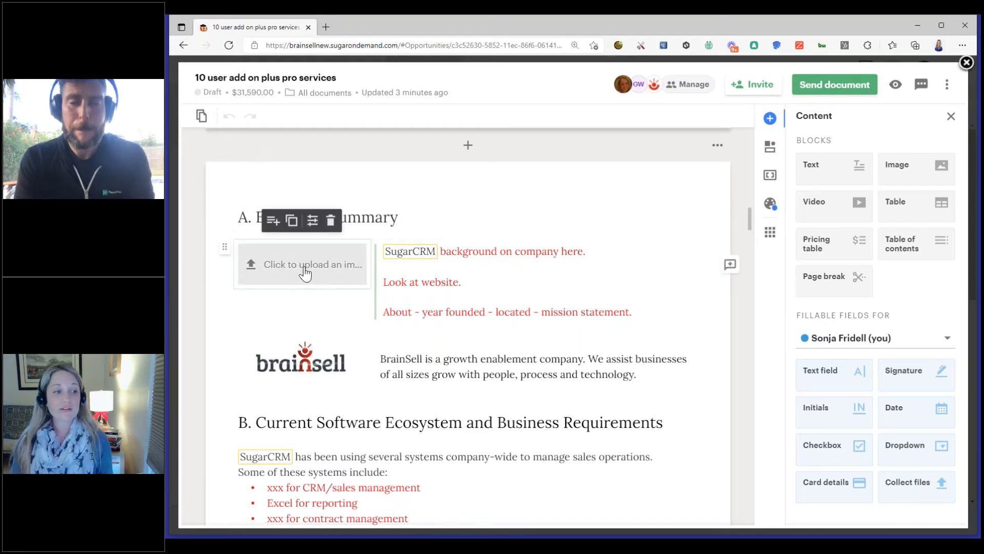
left_click(305, 273)
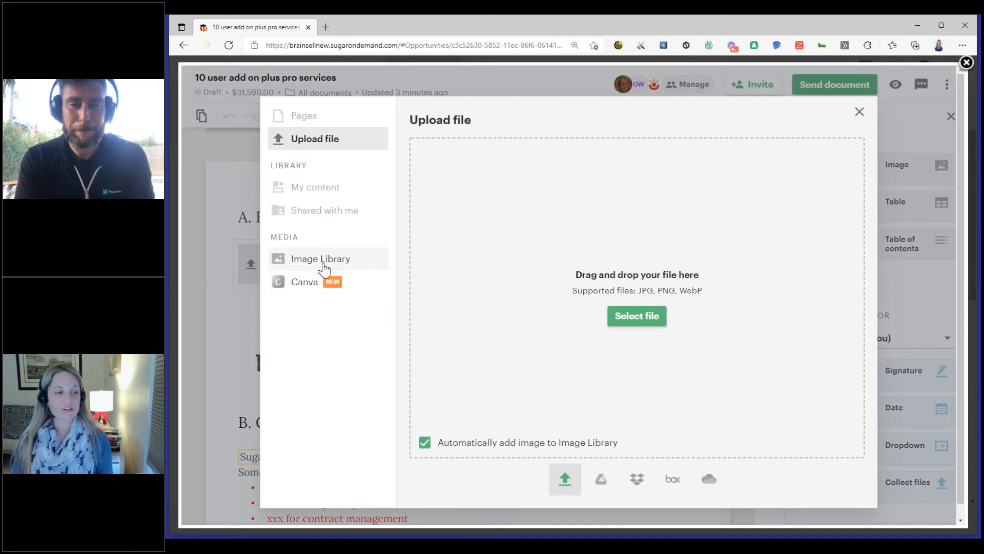
left_click(323, 264)
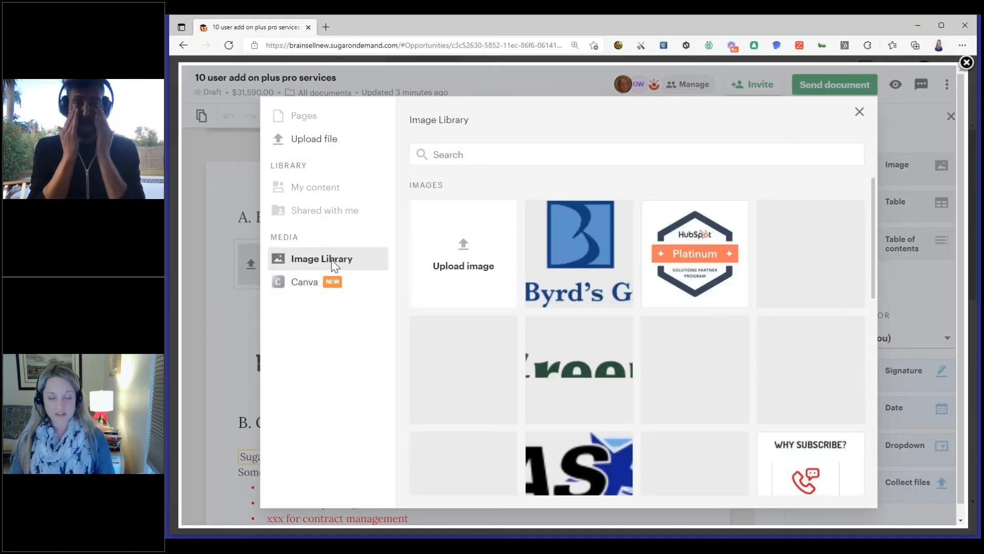
scroll(584, 338, "down", 1)
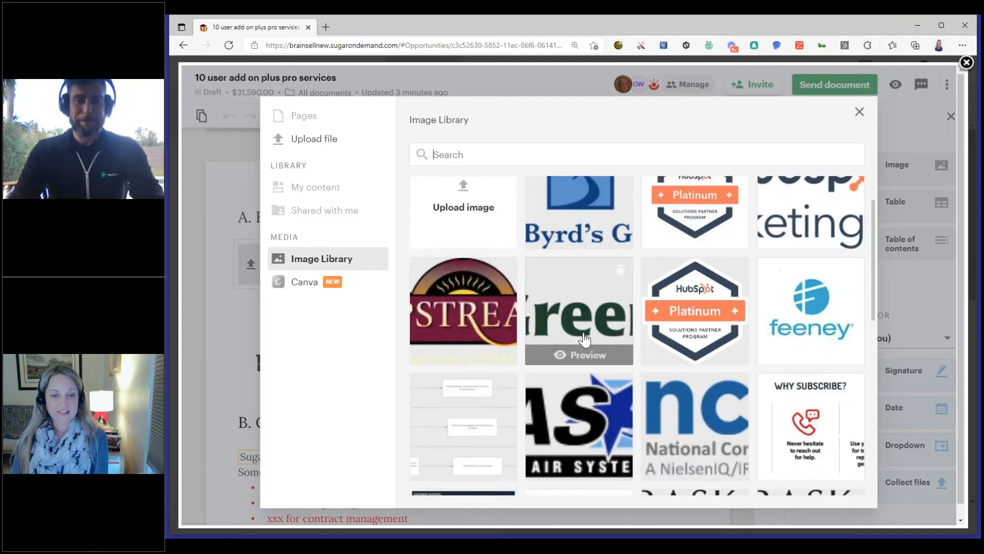
scroll(584, 338, "down", 4)
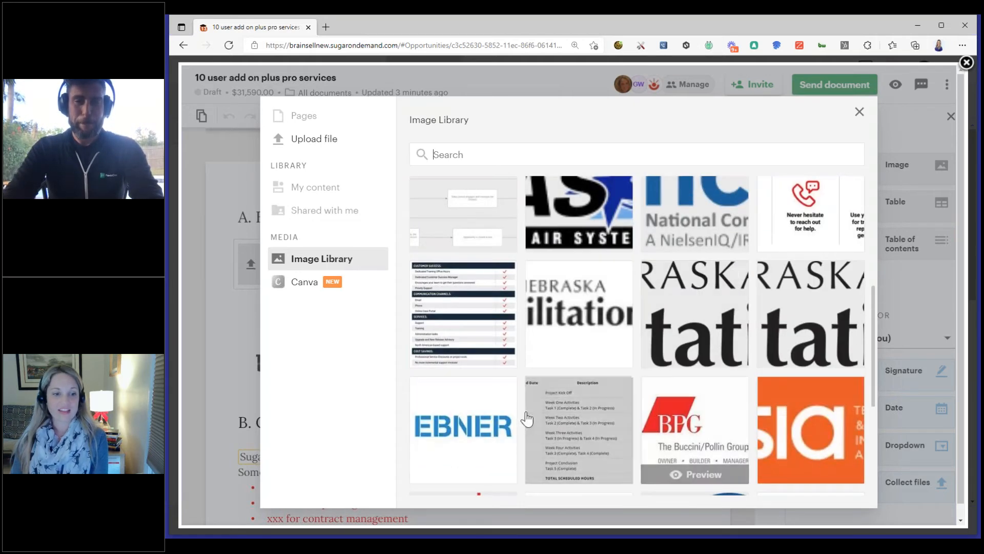
scroll(451, 410, "down", 4)
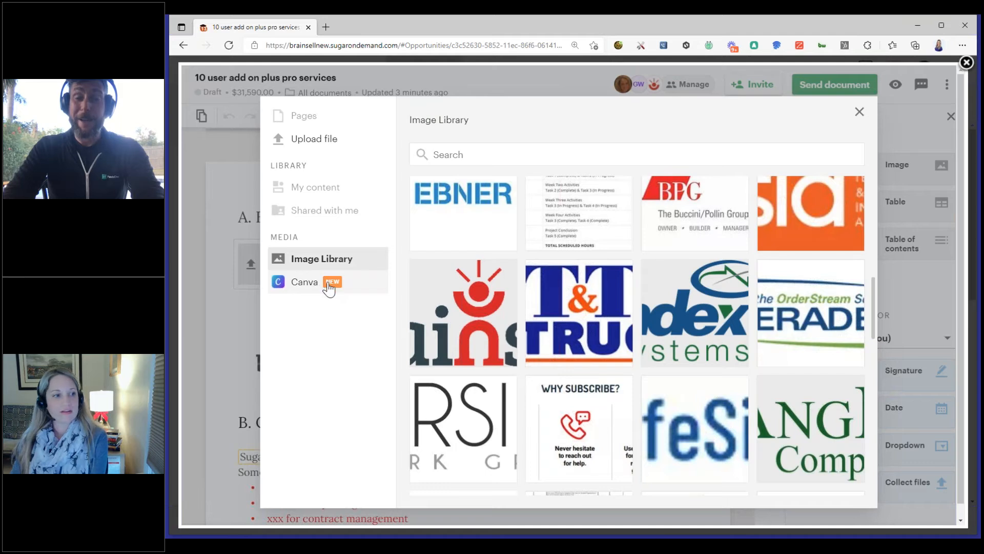
left_click(859, 113)
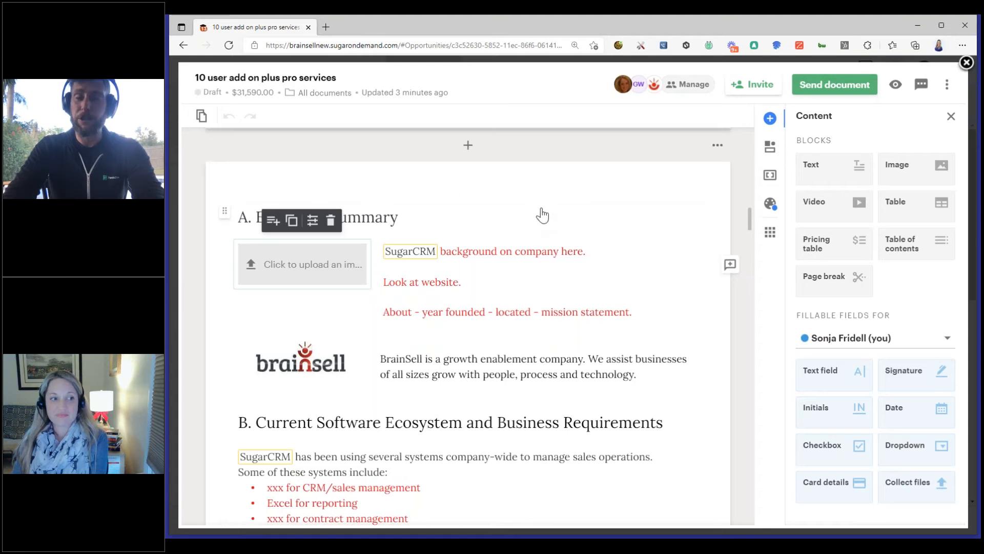
left_click(612, 181)
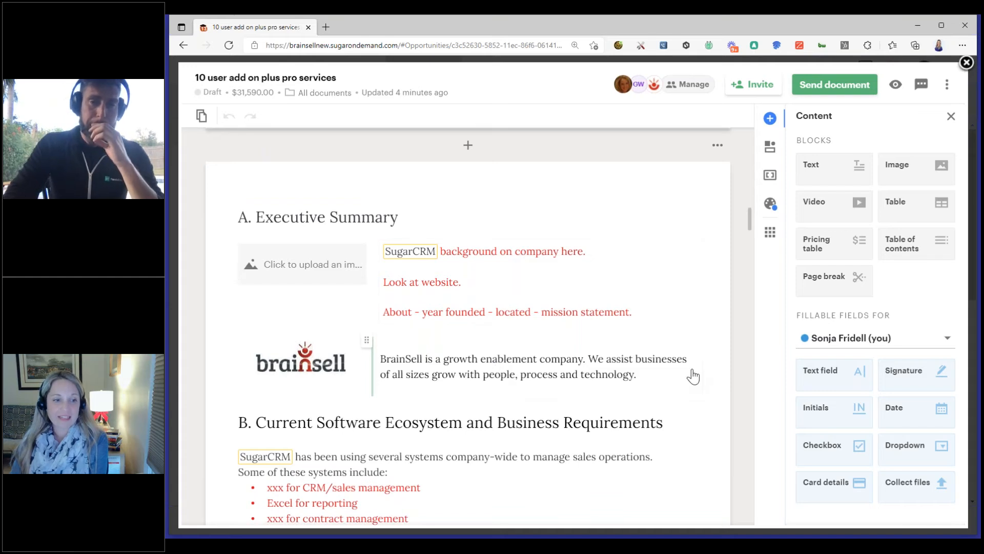
Replace the website and About placeholder lines in the Executive Summary text with "Sugar is great"
left_click(571, 311)
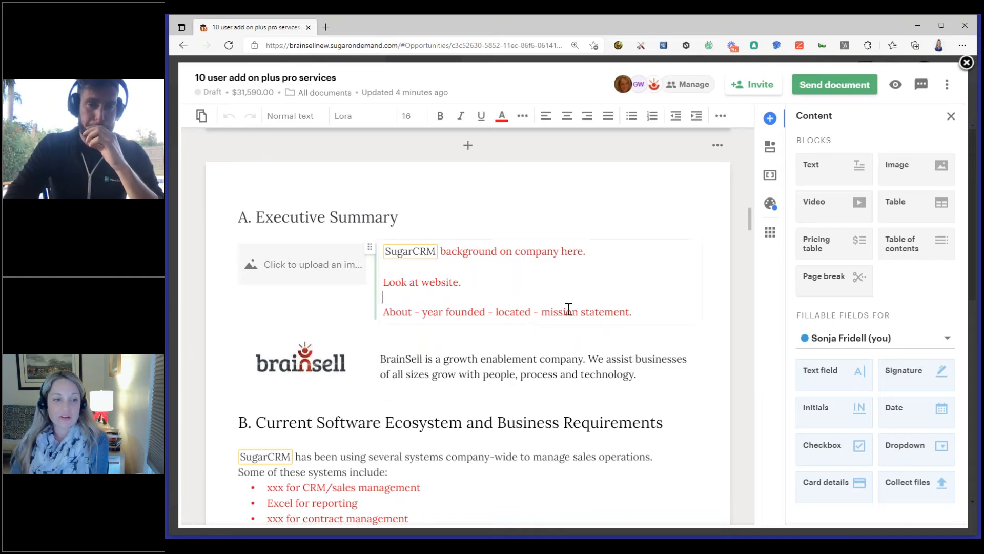
left_click_drag(634, 311, 384, 281)
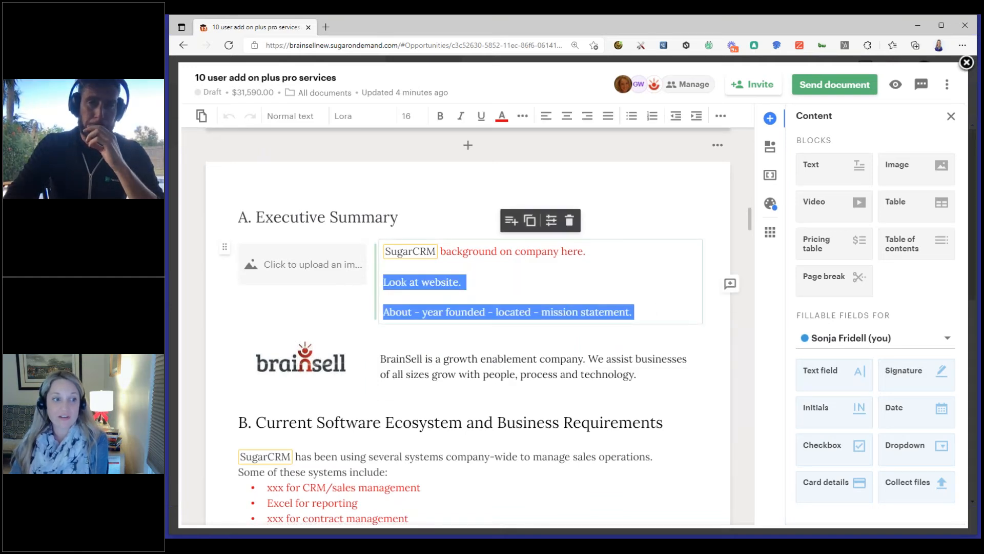
key("BackSpace")
key("Return")
type("Sguar is")
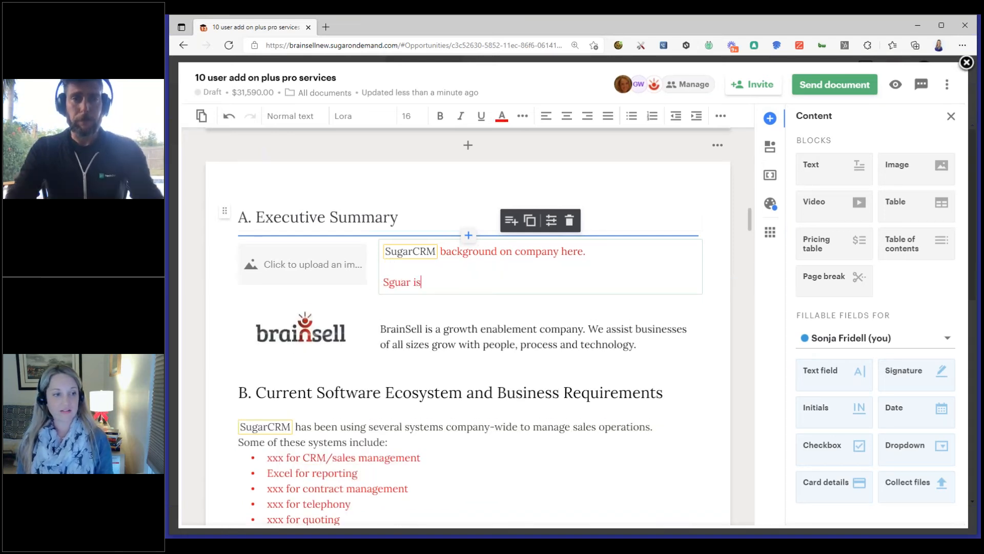
key("BackSpace")
key("BackSpace")
key("BackSpace")
key("BackSpace")
key("BackSpace")
key("BackSpace")
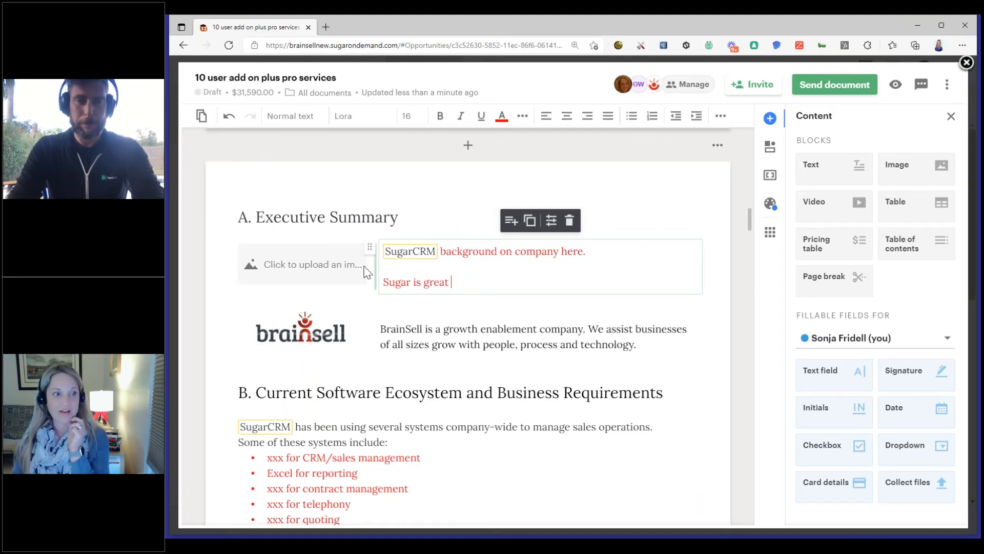
Slightly narrow the image placeholder column beside the SugarCRM background text in the Executive Summary
left_click(339, 271)
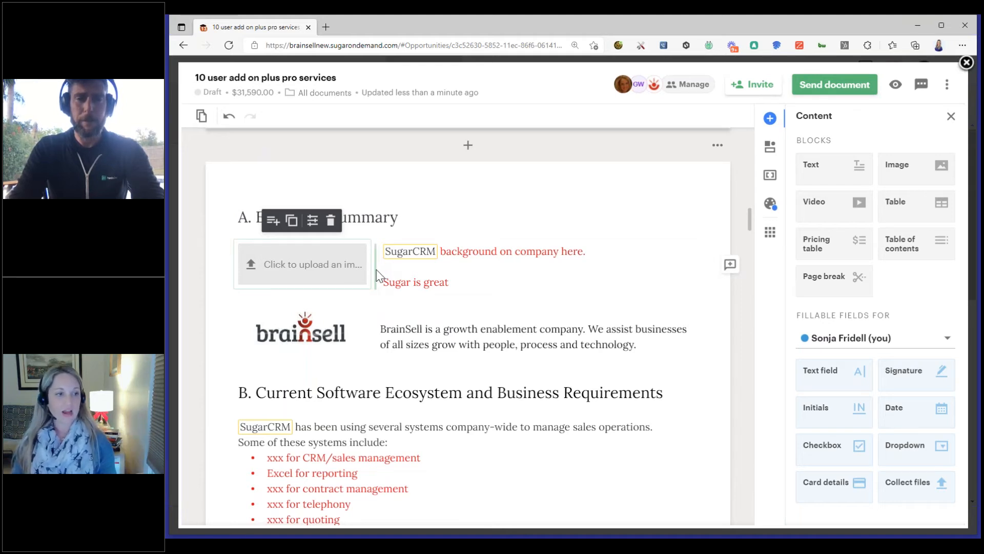
mouse_move(375, 277)
left_mouse_down()
mouse_move(528, 276)
mouse_move(312, 274)
mouse_move(366, 273)
left_mouse_up()
left_click(461, 282)
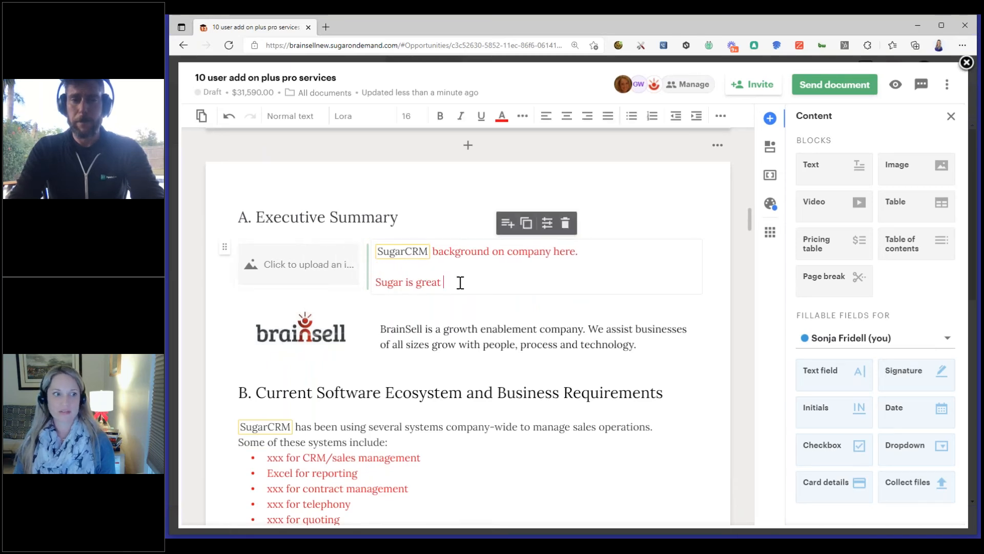
Add a second image block in the Executive Summary's image column, then add a video block beneath it and delete the video block
left_click_drag(903, 165, 268, 242)
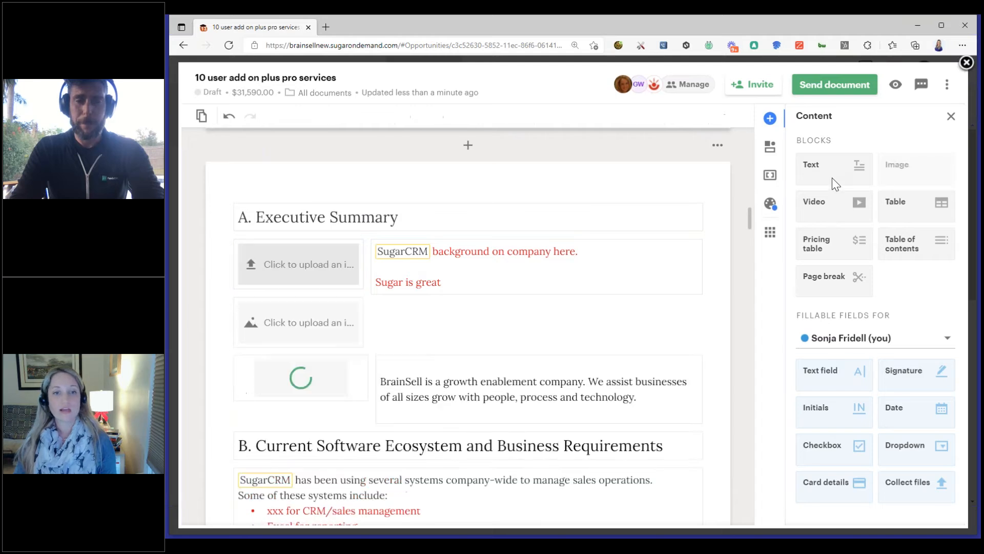
left_click_drag(820, 201, 256, 346)
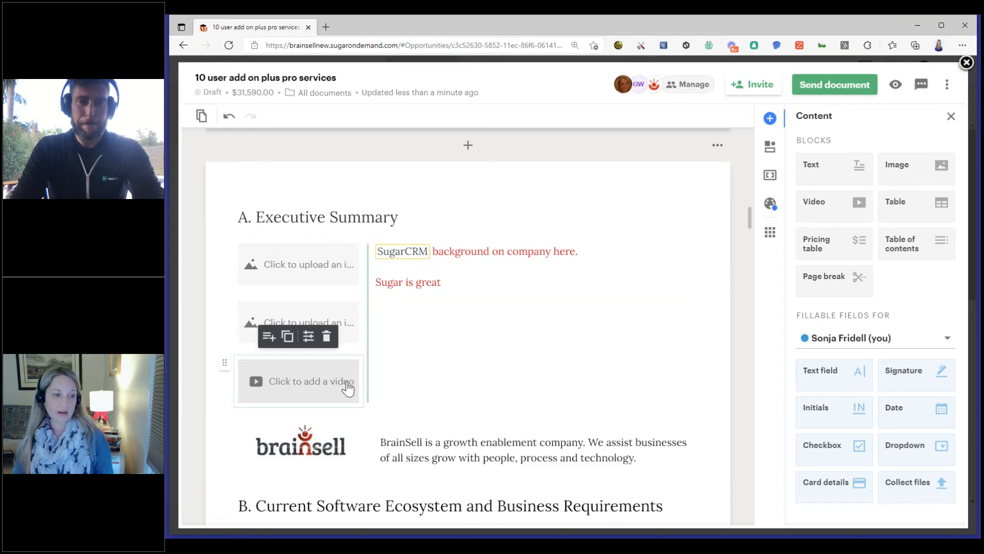
left_click(324, 339)
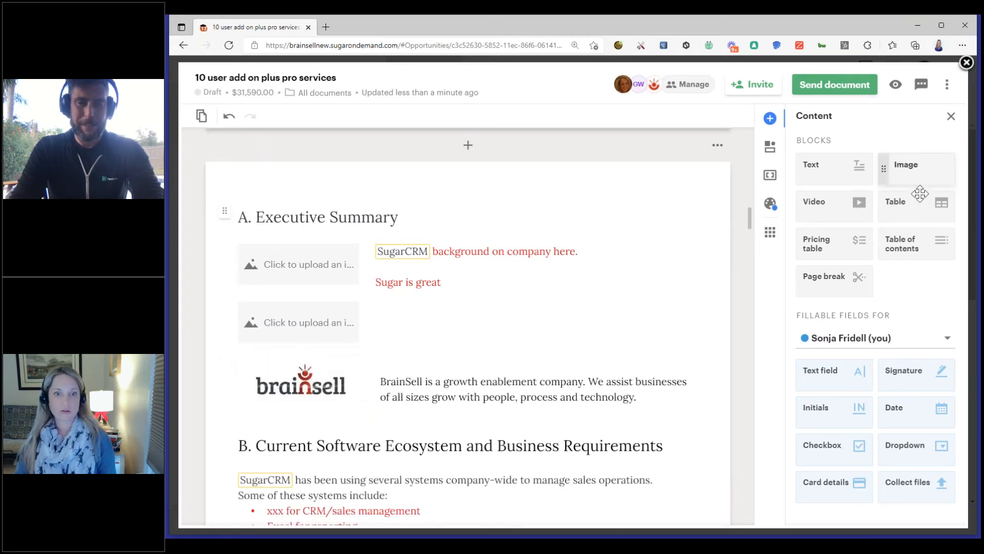
Review the Business Requirements, The Approach and Statement of Work sections, including the placeholder text and estimated hours
scroll(707, 335, "down", 5)
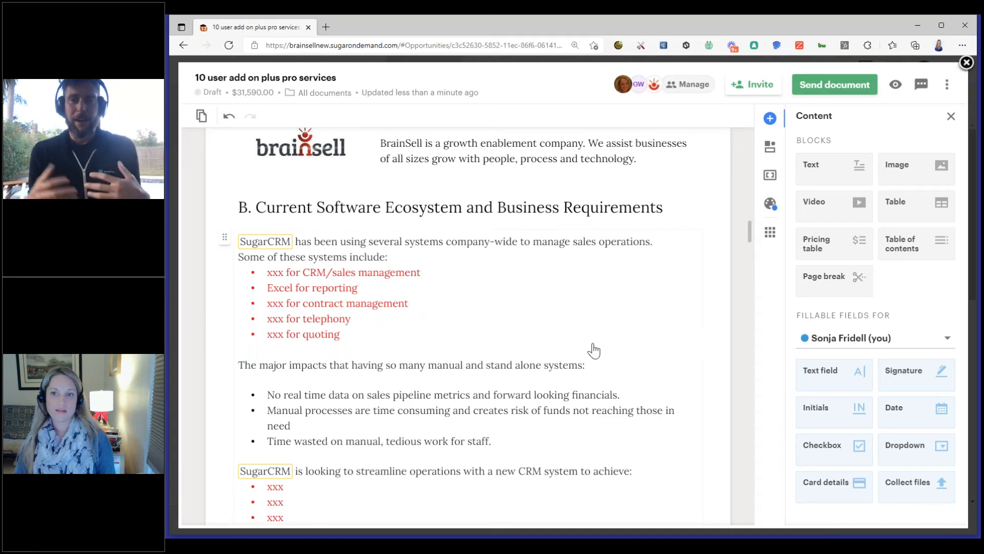
scroll(573, 353, "up", 5)
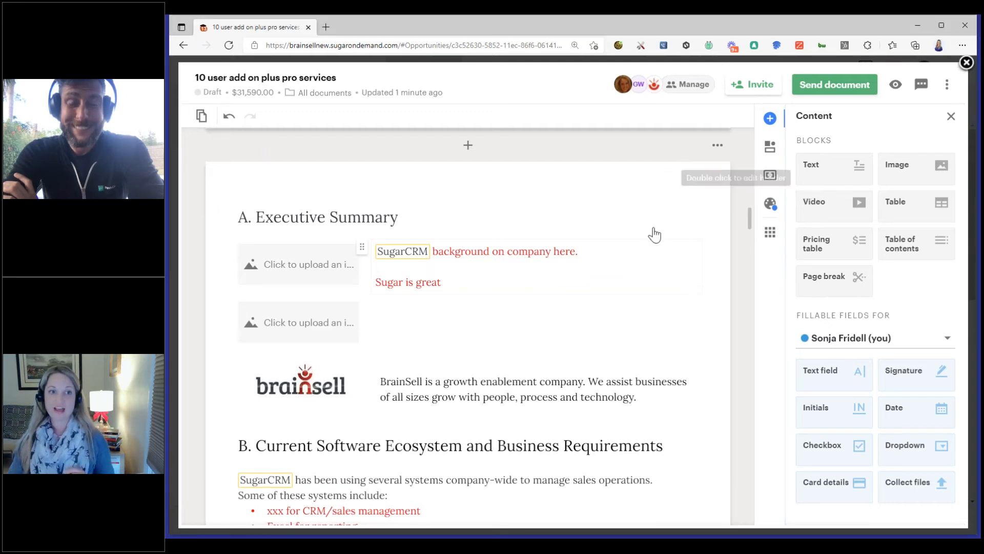
scroll(655, 235, "down", 10)
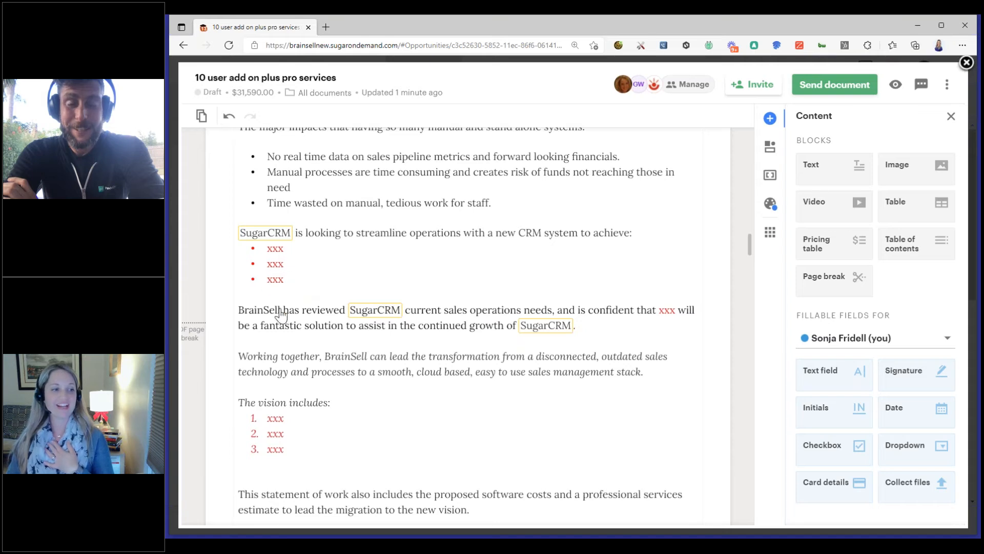
scroll(276, 451, "down", 2)
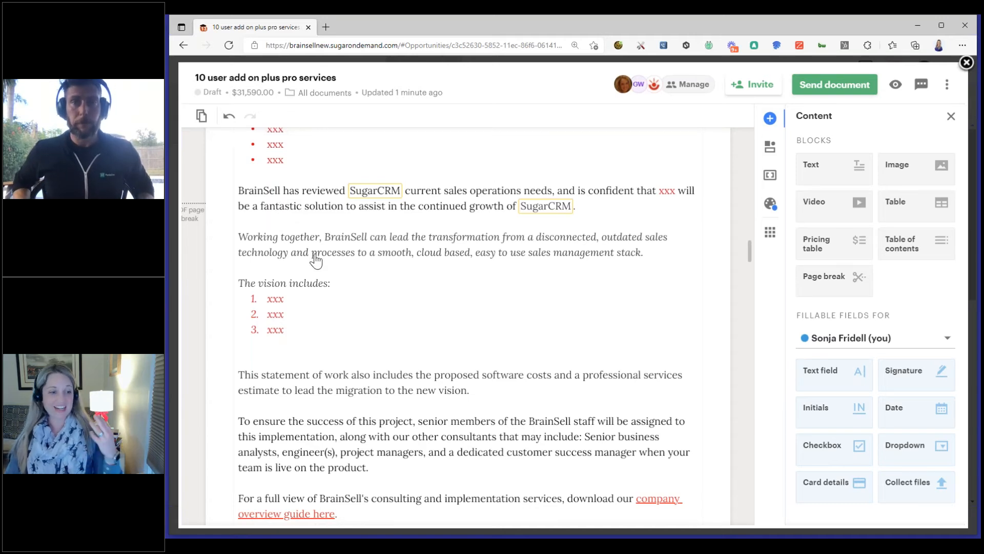
scroll(384, 334, "down", 5)
scroll(386, 336, "down", 4)
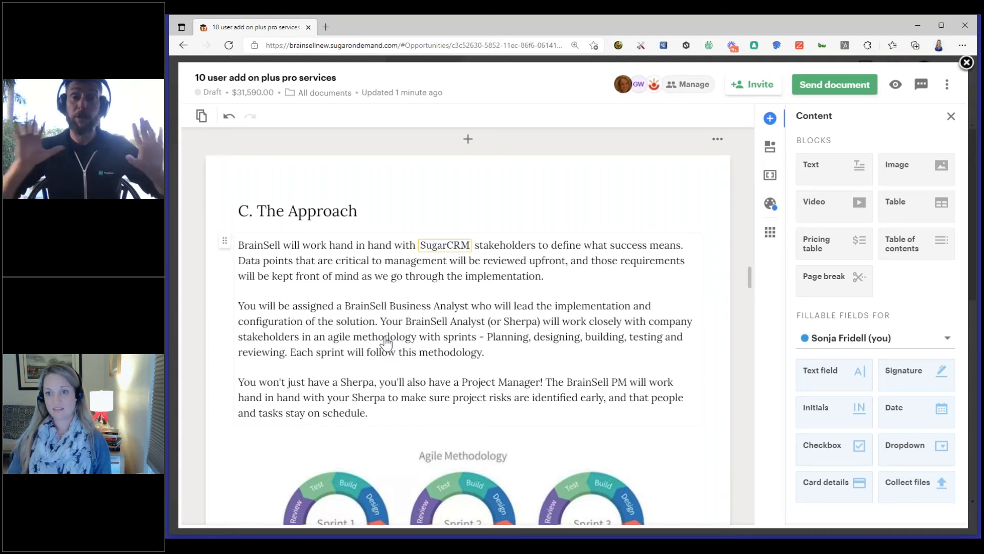
scroll(386, 343, "down", 9)
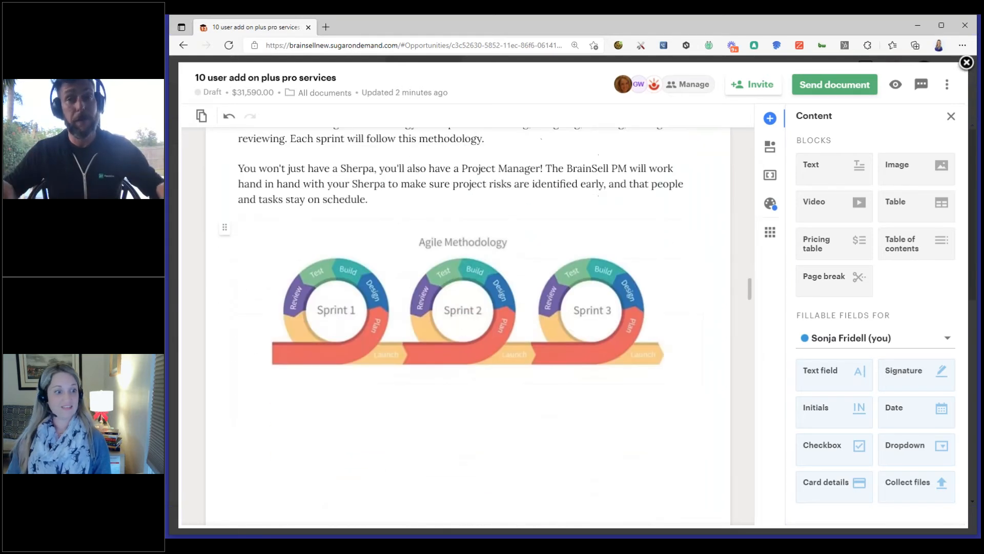
scroll(468, 328, "down", 5)
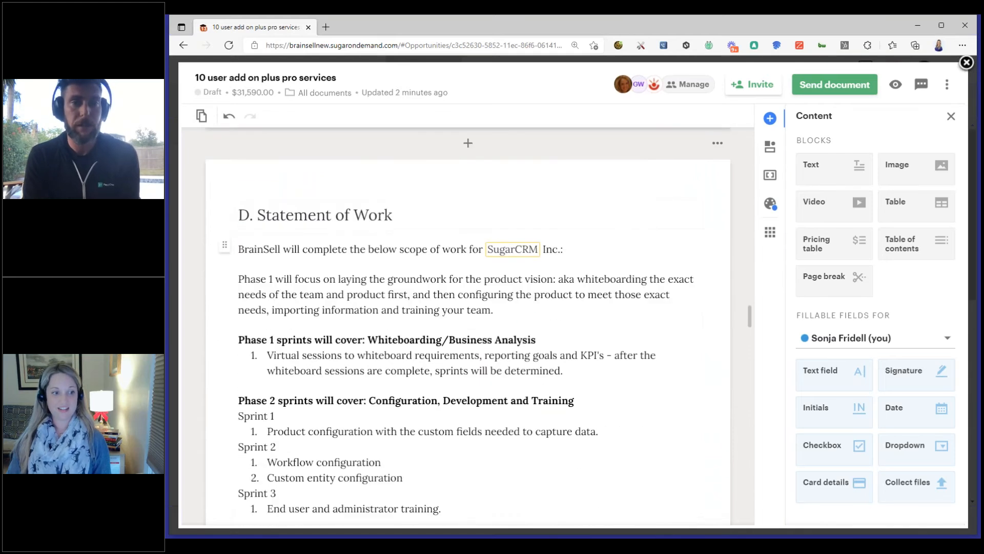
scroll(468, 328, "down", 7)
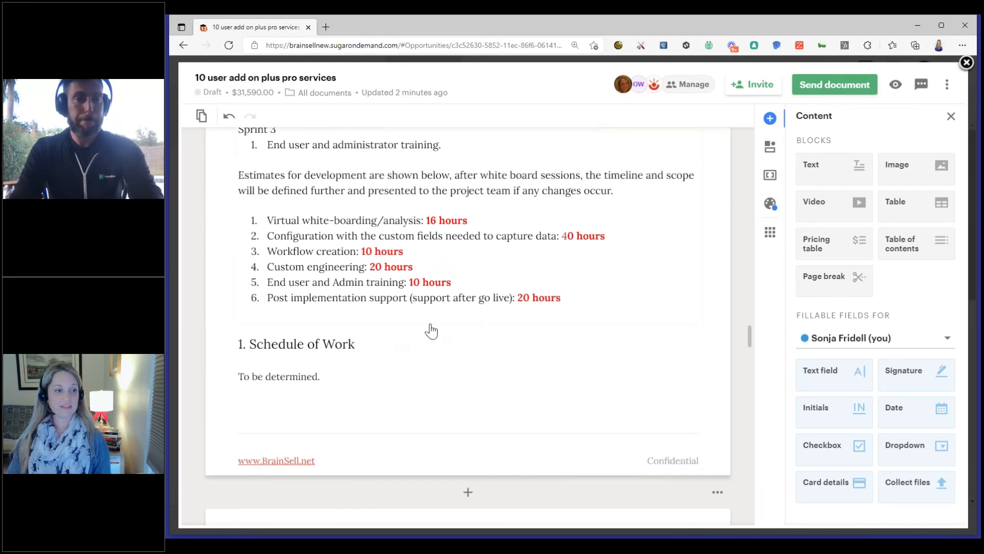
Replace the pricing table under Professional Services Estimation - One Time Investment with a new blank pricing table
scroll(429, 329, "down", 5)
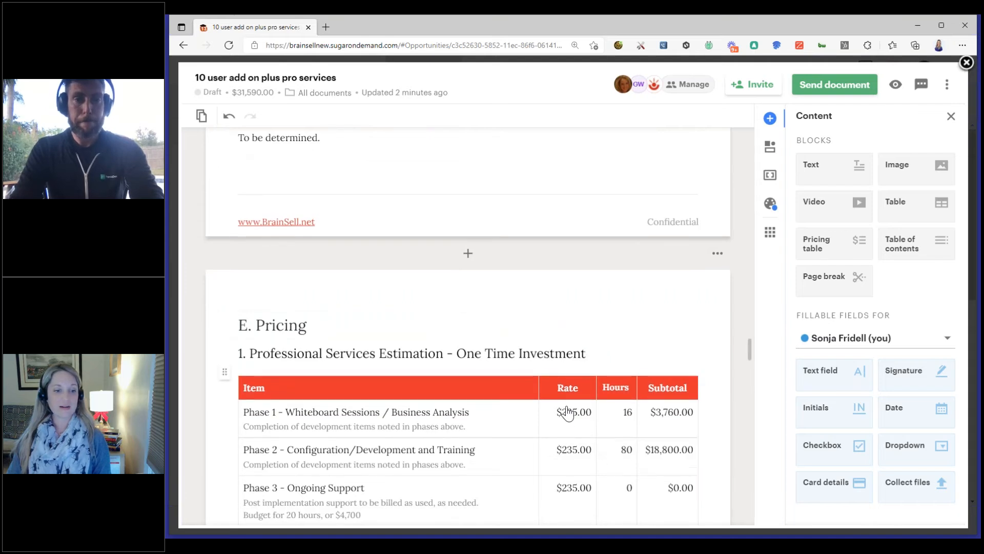
scroll(574, 416, "down", 1)
scroll(573, 416, "down", 5)
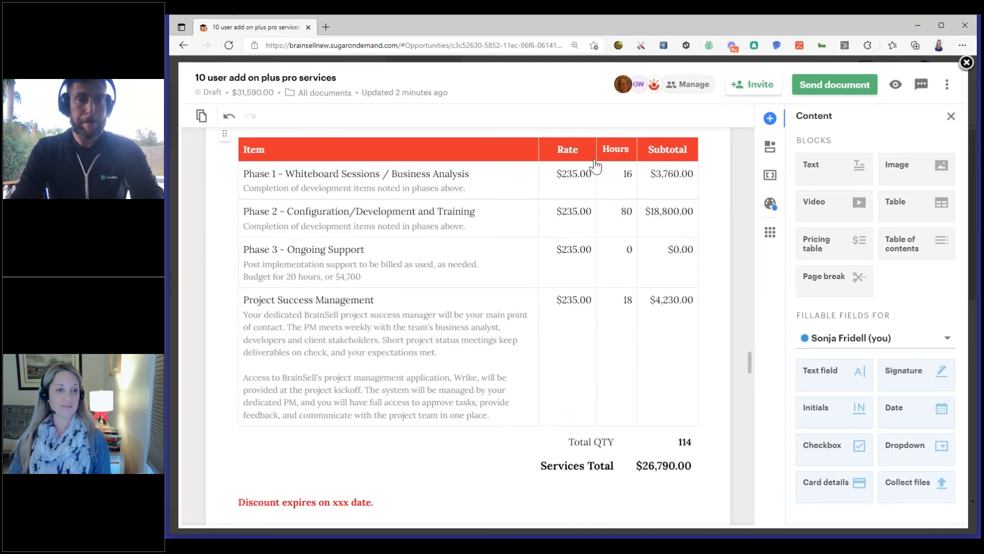
left_click(573, 181)
left_click(559, 177)
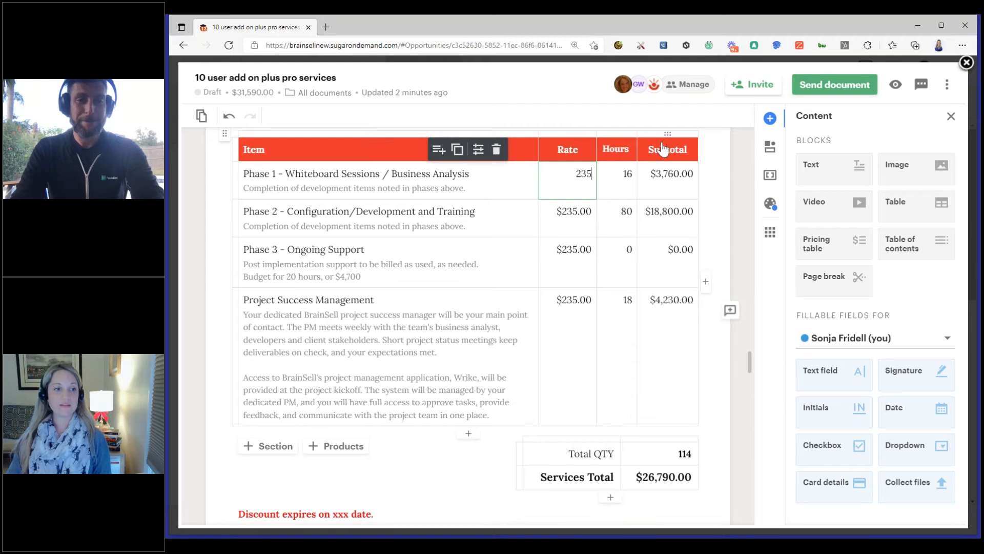
scroll(673, 259, "up", 2)
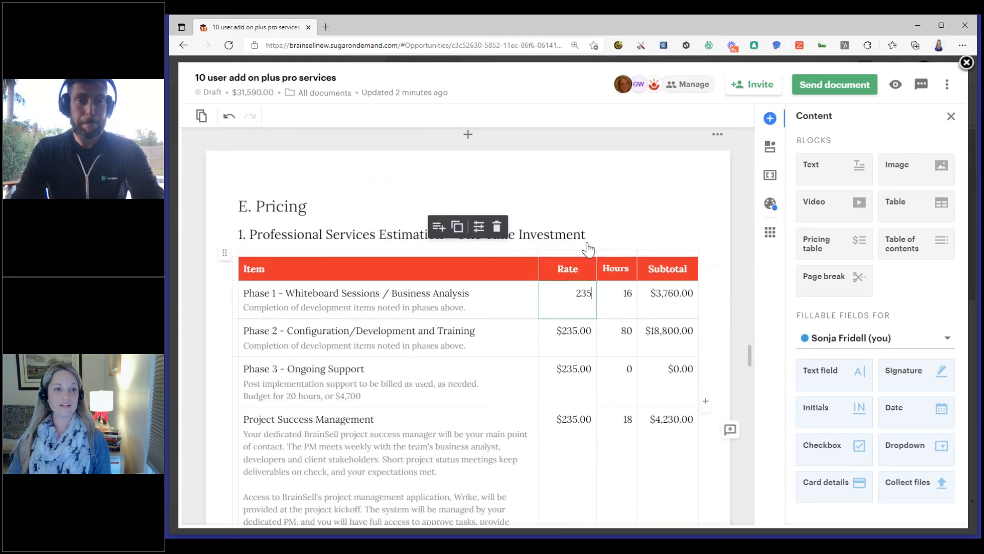
left_click(497, 222)
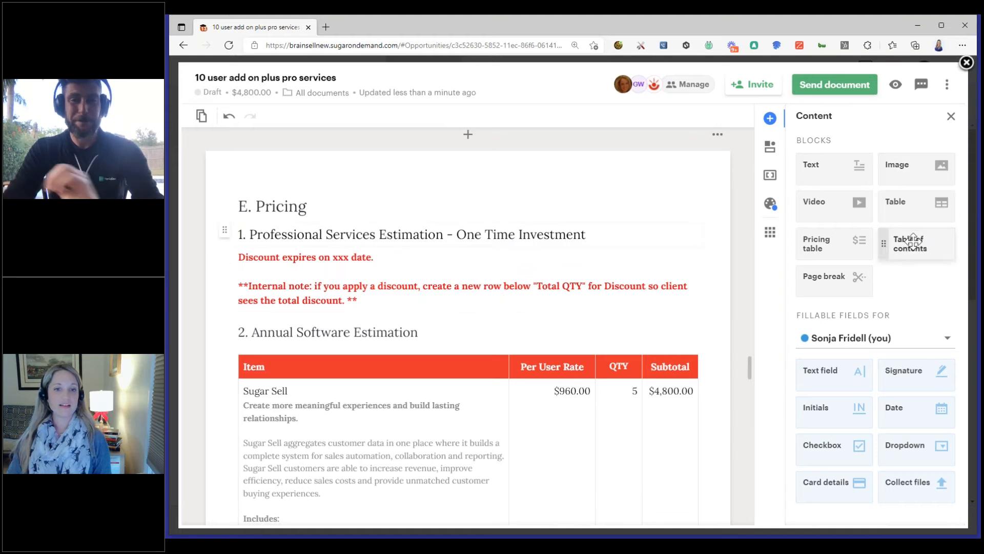
left_click_drag(482, 272, 312, 269)
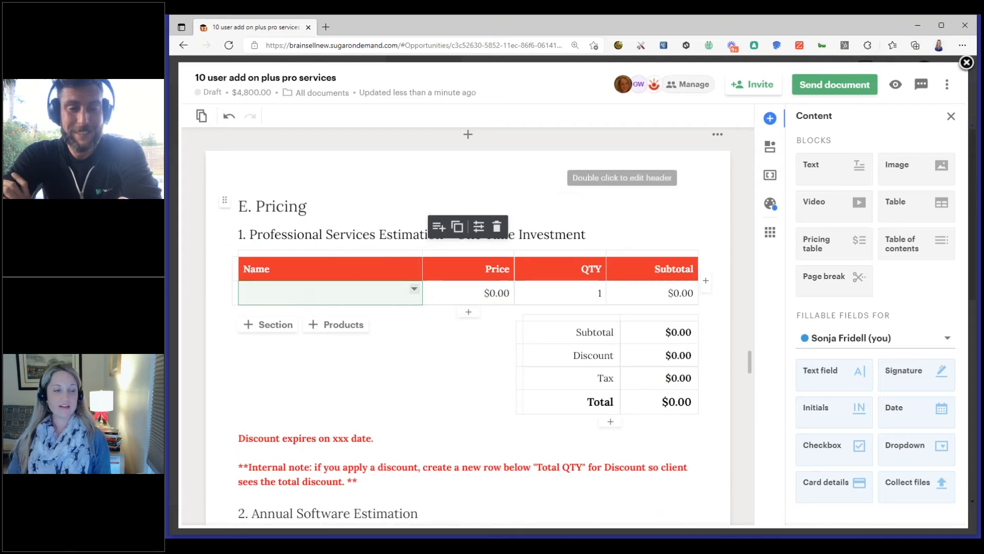
left_click(590, 168)
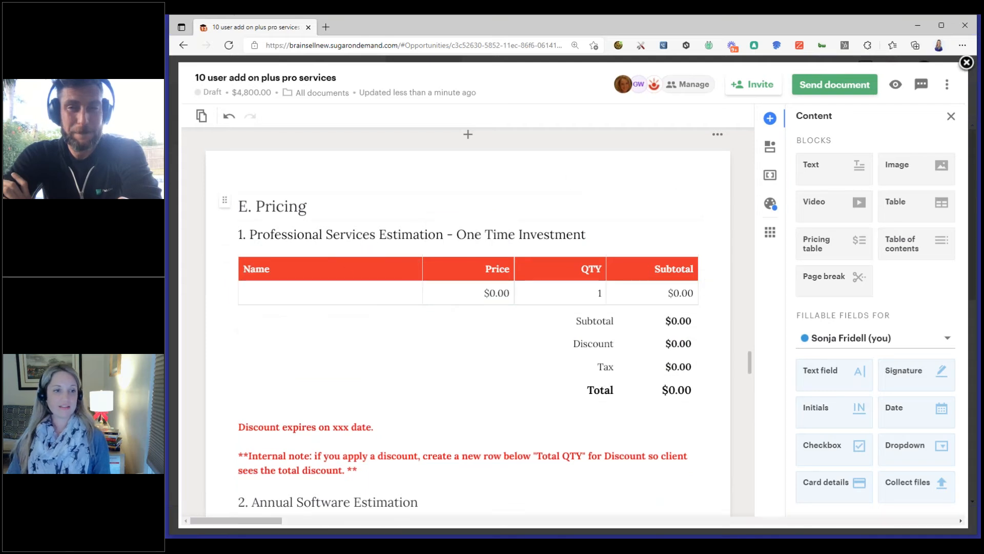
Search the catalog for "sugar" in the new table's blank item row and fill it with the Sugar Connect product
left_click(302, 295)
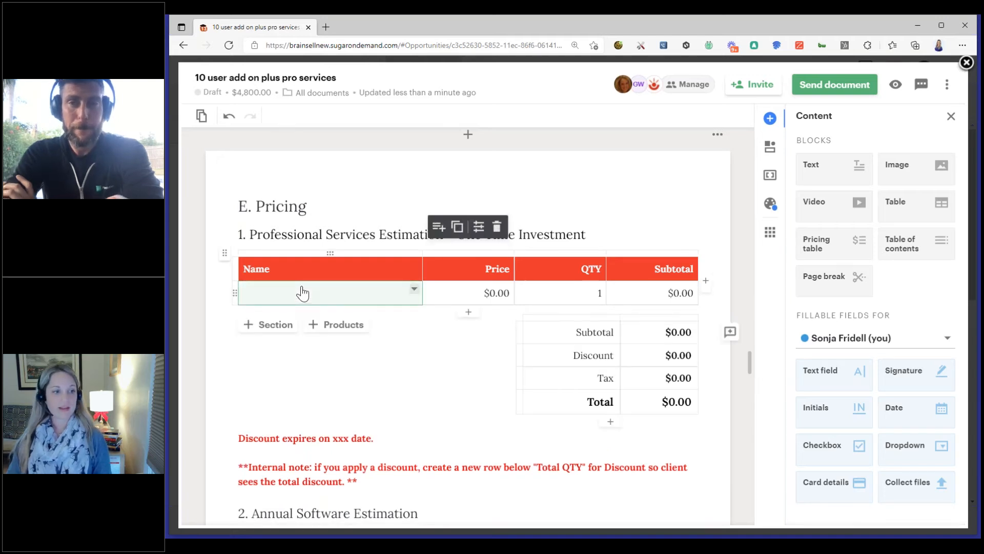
left_click(303, 293)
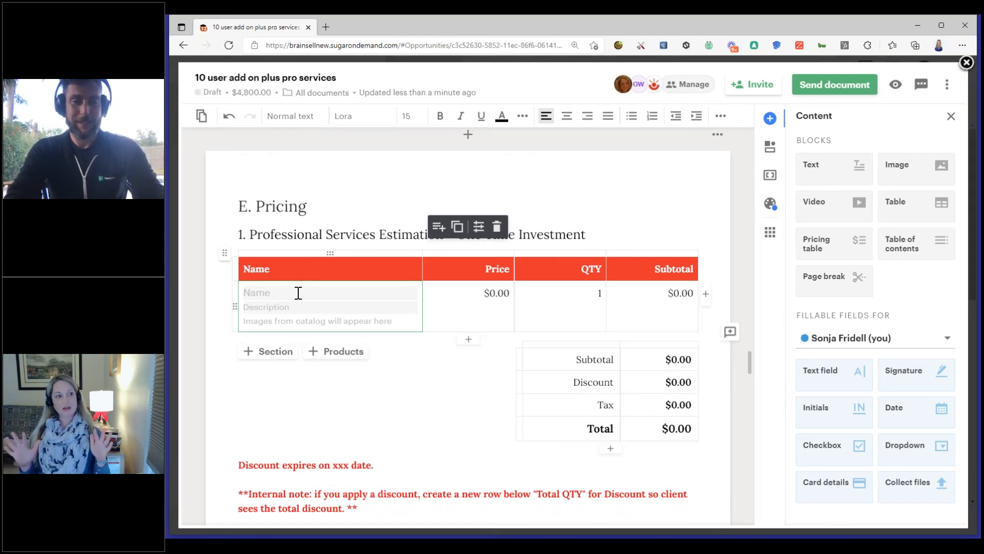
type("sugar")
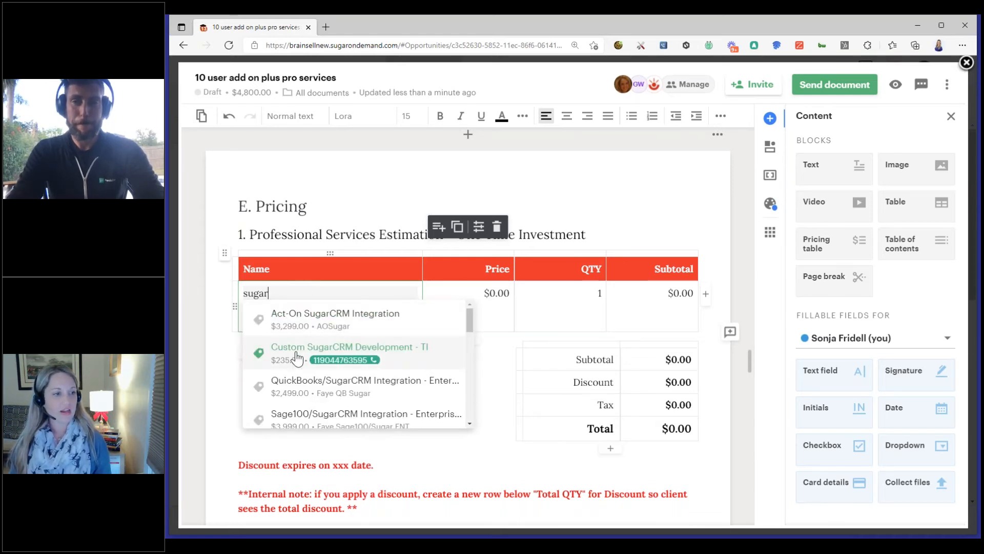
scroll(302, 404, "down", 5)
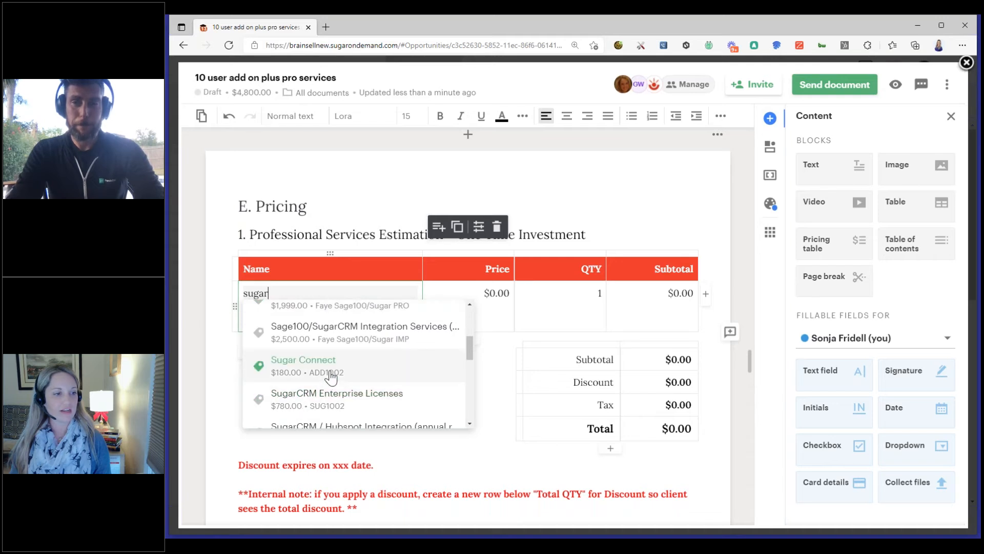
left_click(331, 375)
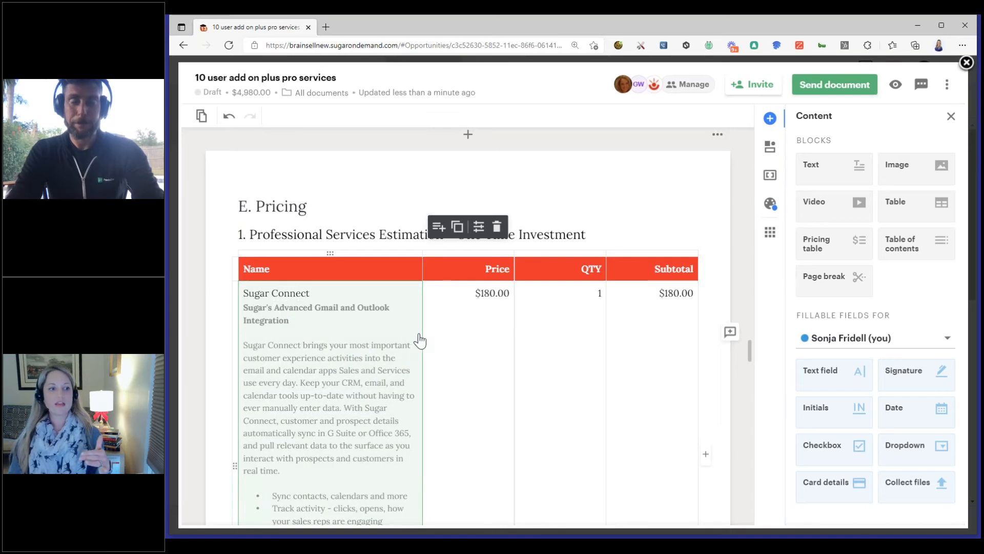
Widen the Name column of the new pricing table and narrow its Price and QTY columns
left_click_drag(423, 334, 468, 338)
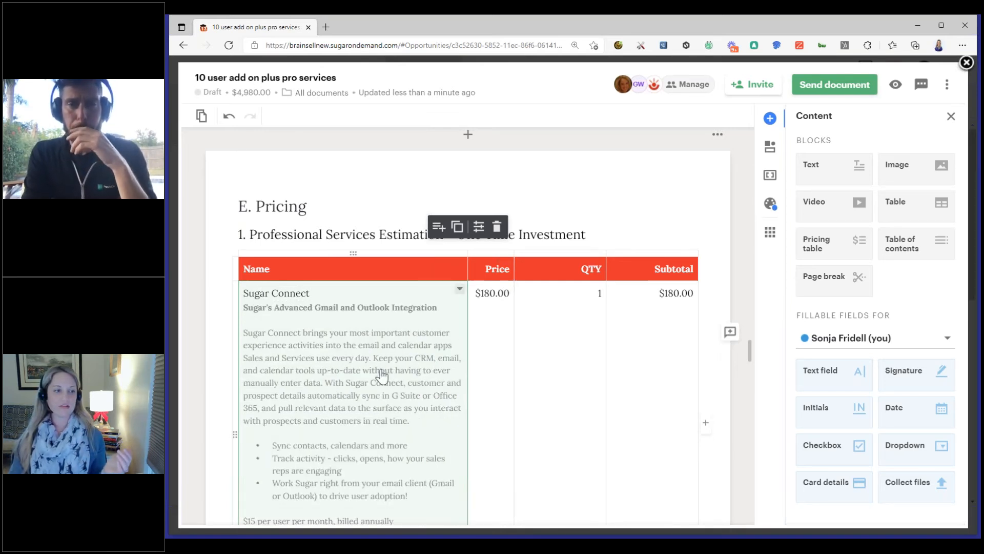
scroll(382, 376, "down", 2)
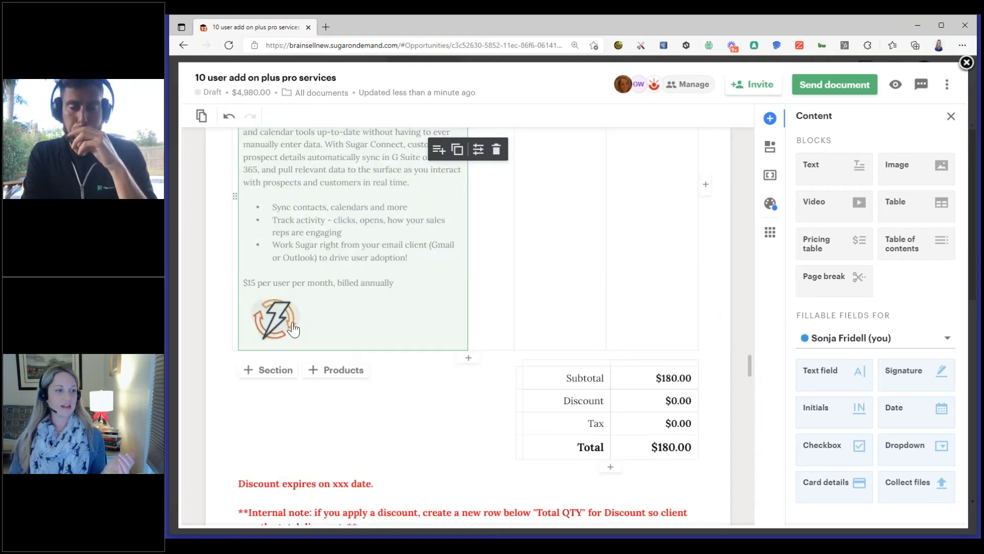
scroll(304, 329, "up", 2)
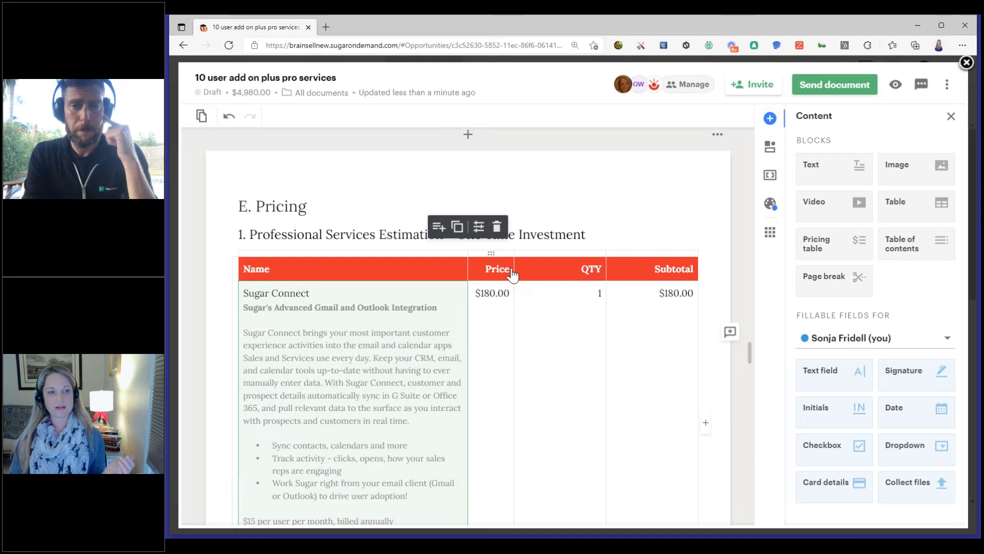
left_click_drag(514, 267, 559, 268)
left_click_drag(471, 272, 514, 271)
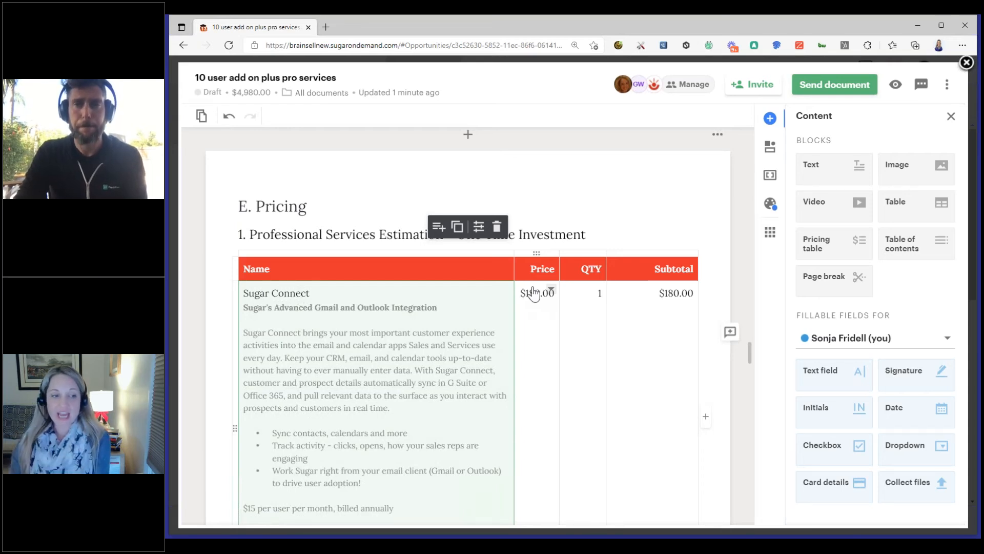
Set the Sugar Connect quantity to 10 in the pricing table and check the totals
scroll(534, 295, "down", 2)
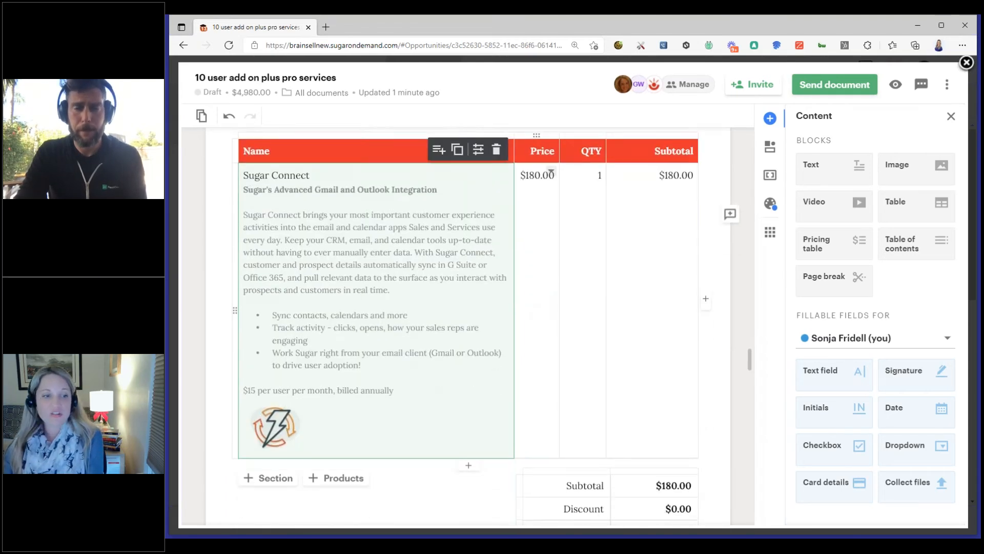
left_click(592, 180)
type("0")
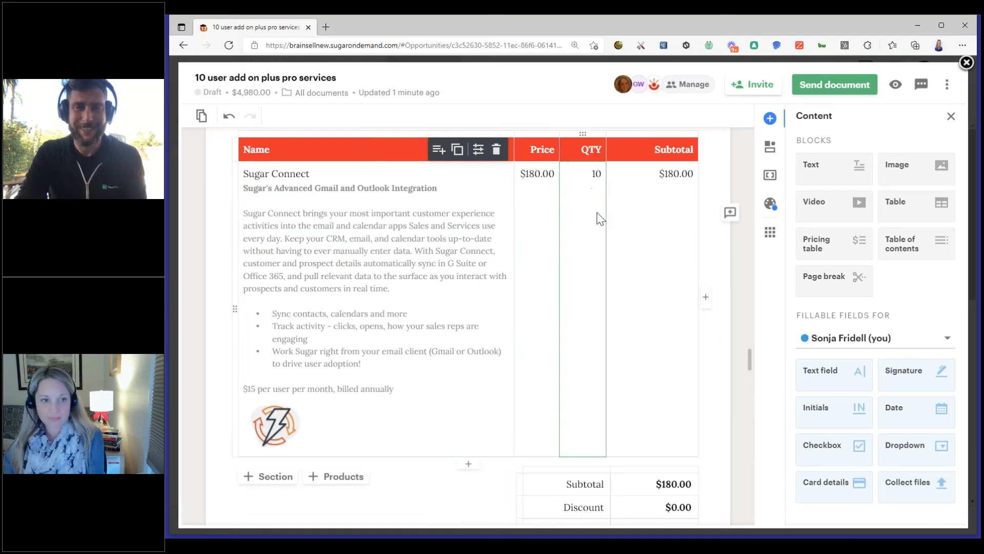
left_click(718, 270)
scroll(647, 300, "down", 2)
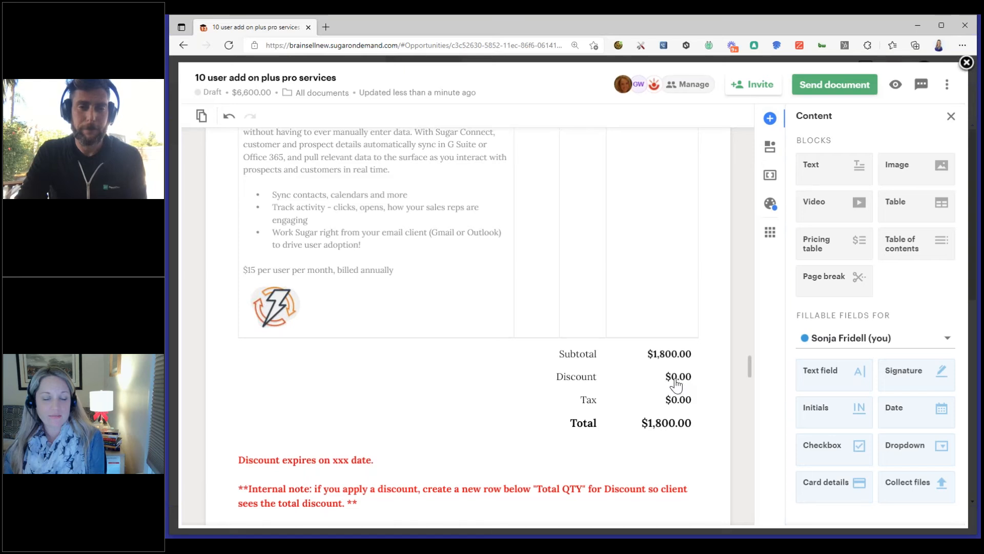
scroll(398, 343, "up", 3)
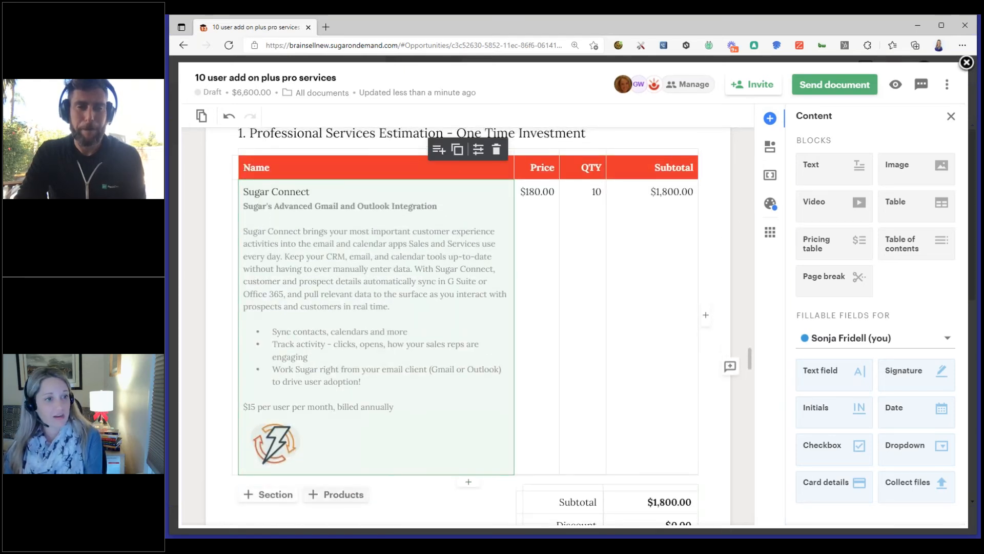
Add Implicit Front End - Supercharged Outlook Integration from the catalog's SugarCRM folder to the pricing table with a quantity of 4
left_click(328, 495)
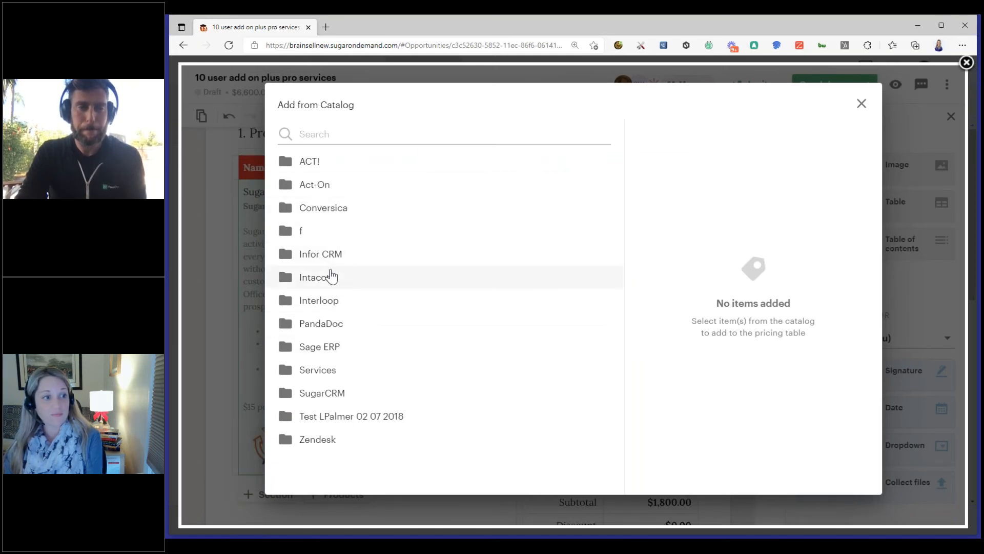
left_click(345, 395)
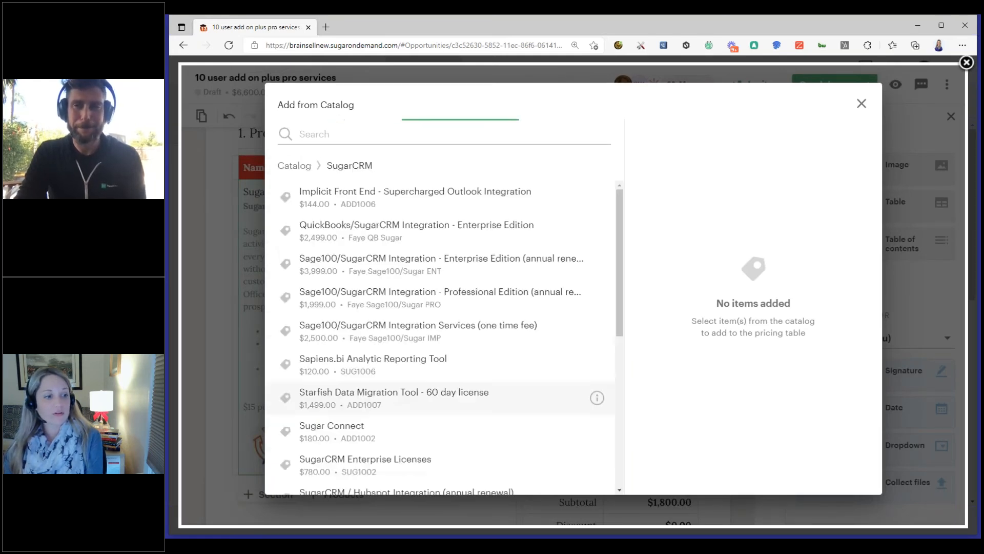
left_click(327, 225)
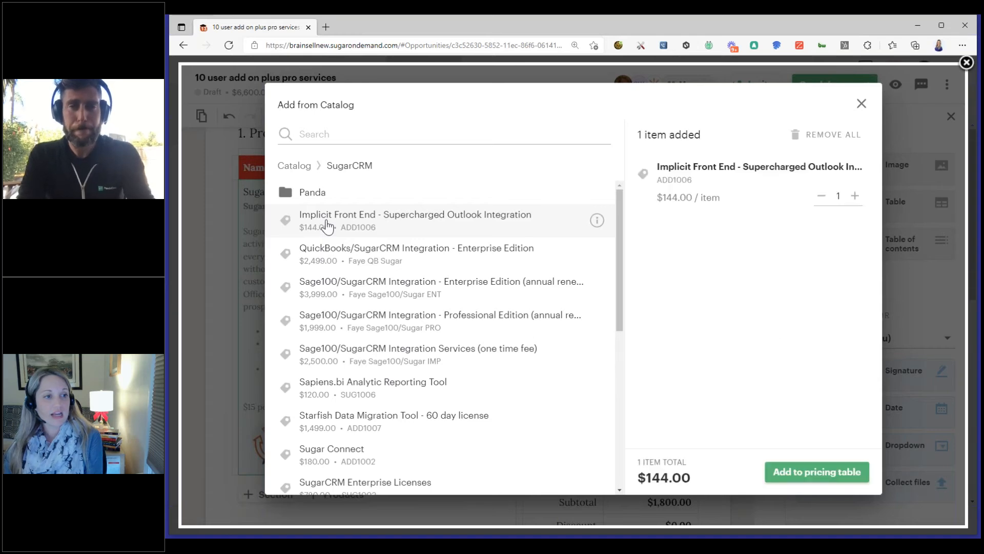
left_click(855, 196)
left_click(855, 196)
left_click(855, 196)
left_click(817, 471)
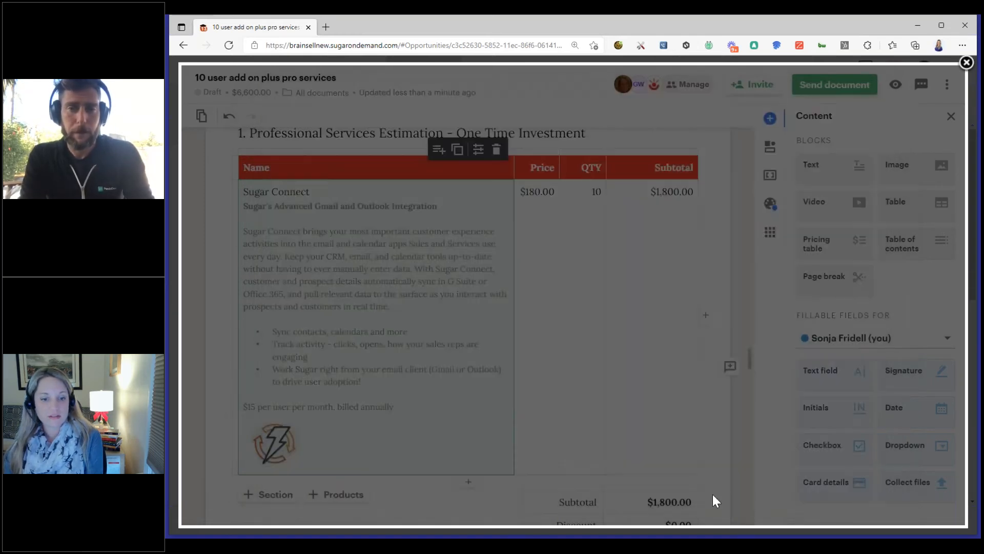
Review the pricing table's two product descriptions and images, its totals rows and its column layout options
scroll(389, 431, "down", 3)
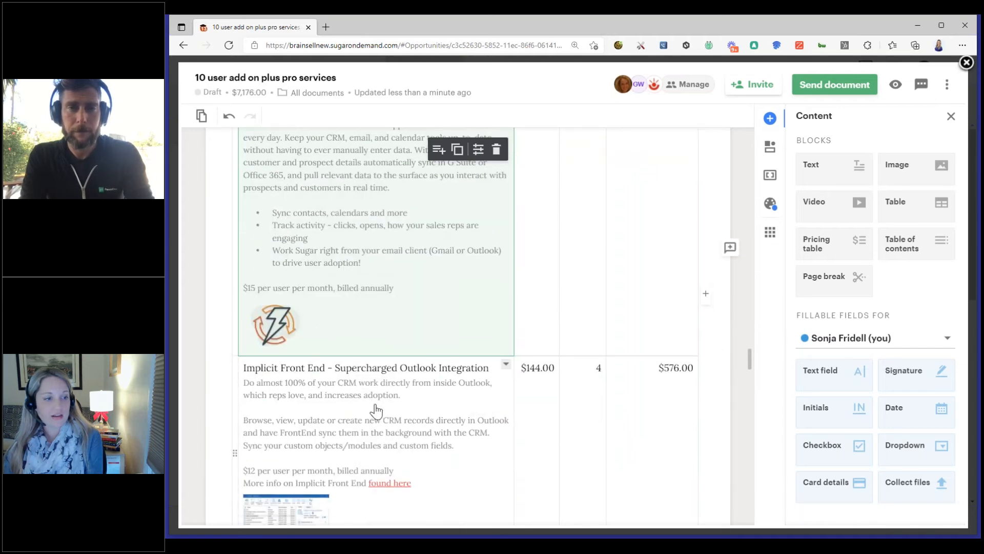
scroll(328, 407, "down", 2)
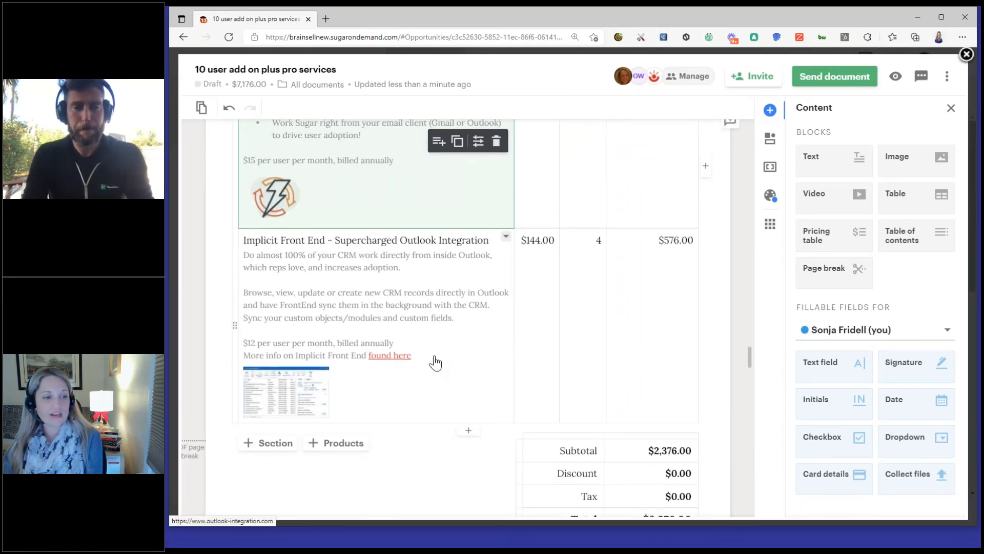
scroll(435, 362, "up", 2)
scroll(454, 352, "up", 2)
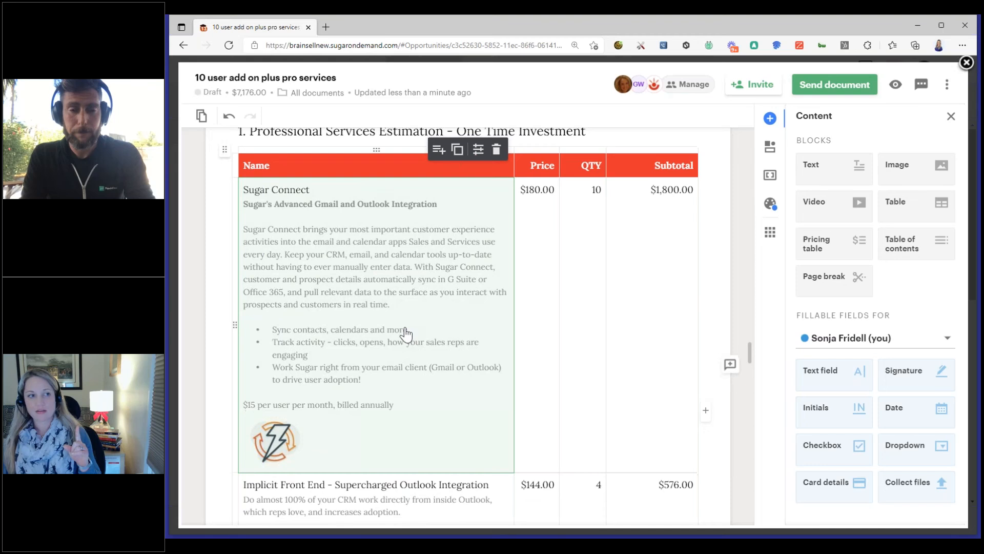
scroll(405, 333, "down", 6)
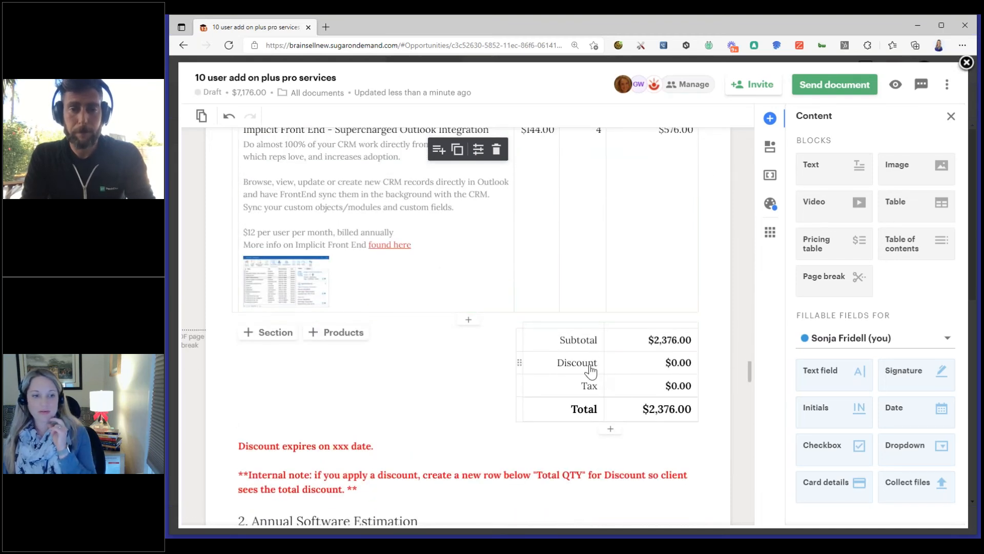
scroll(590, 369, "up", 7)
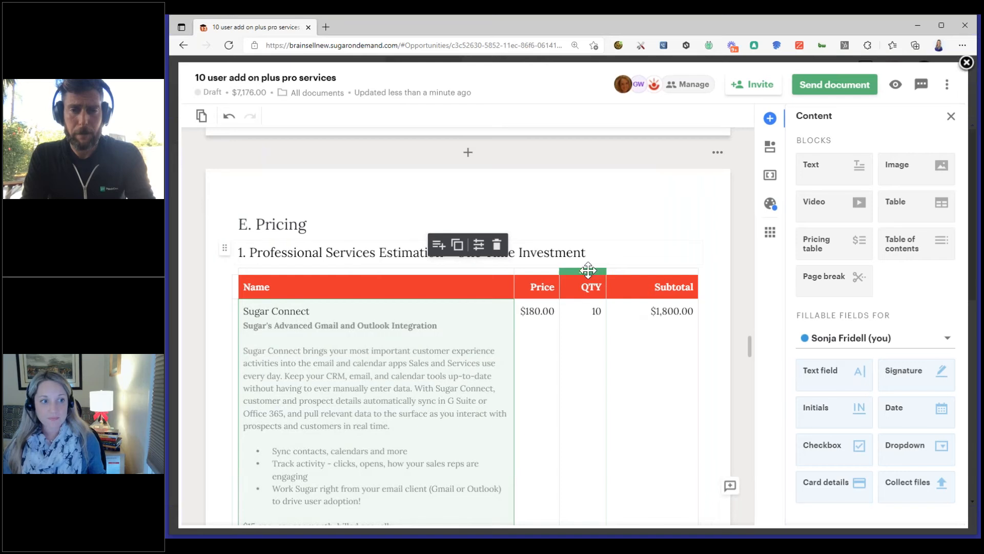
left_click(587, 271)
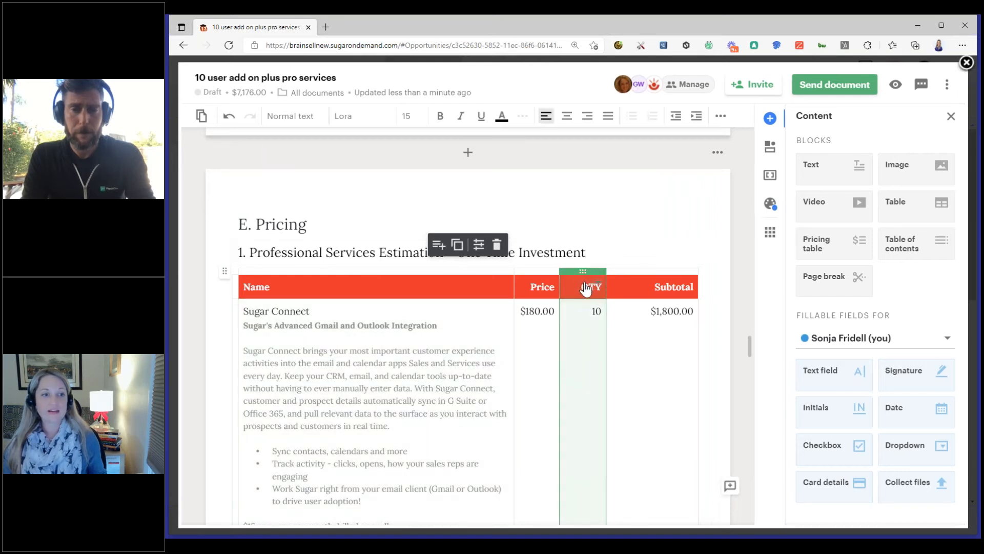
scroll(577, 294, "down", 10)
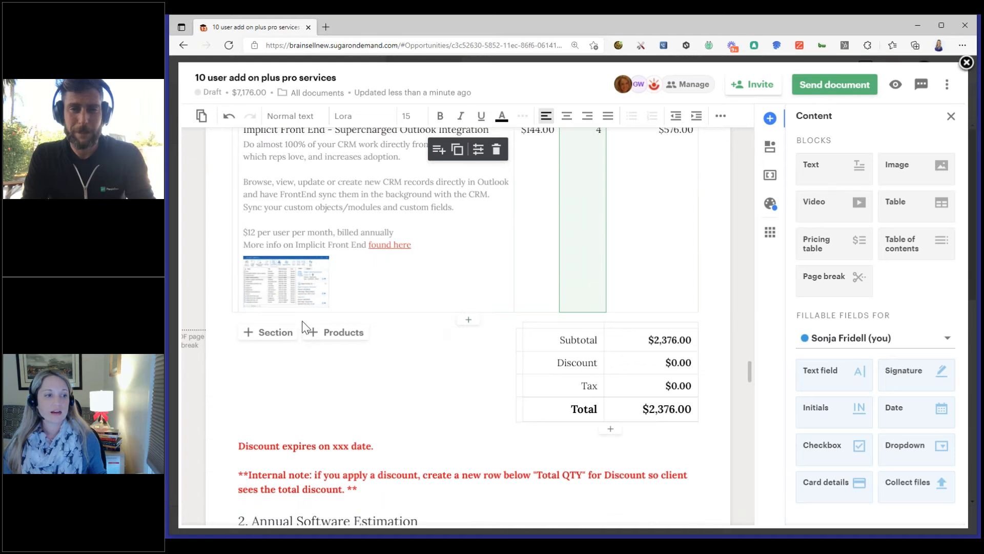
scroll(347, 327, "up", 6)
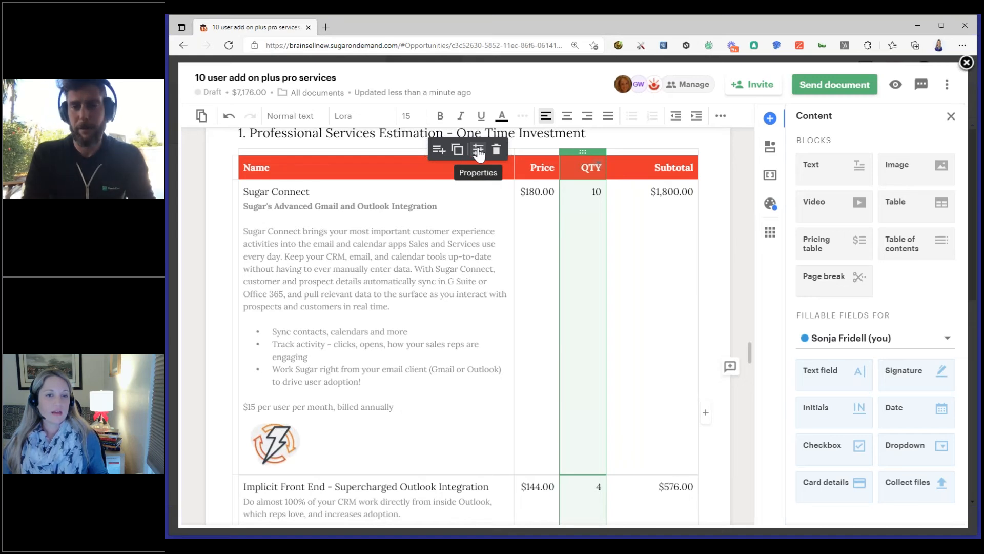
Add a Discount column to the pricing table and move it between QTY and Subtotal
left_click(706, 412)
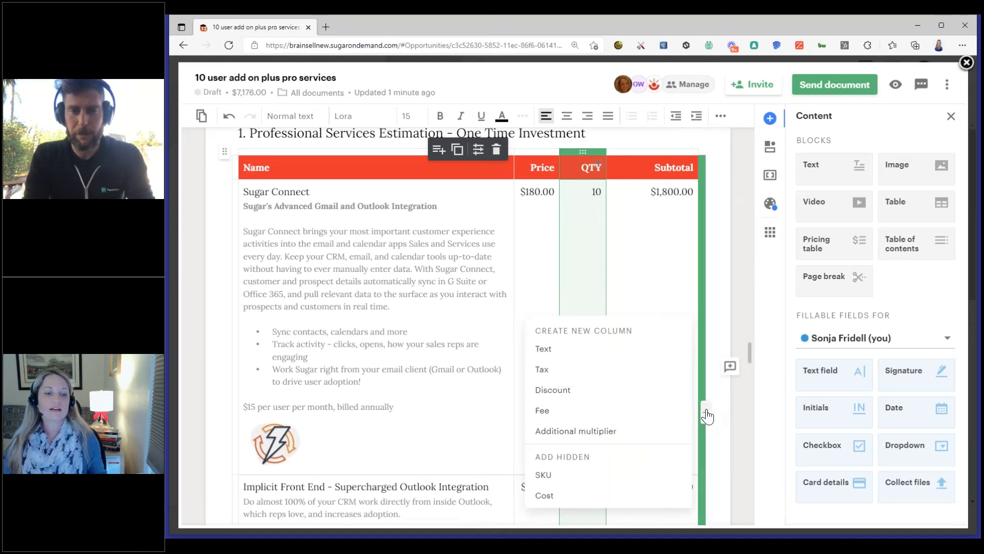
left_click(588, 392)
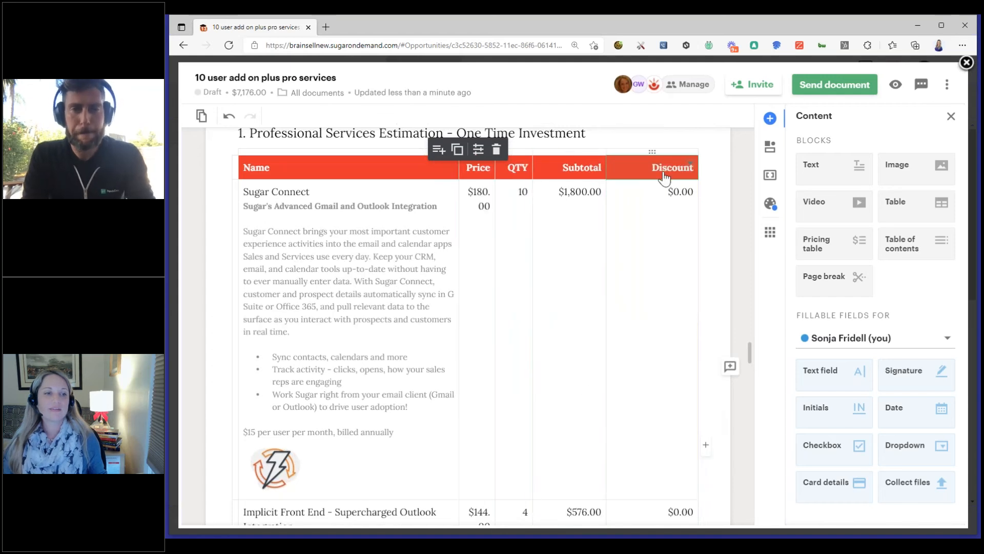
left_click_drag(652, 152, 550, 153)
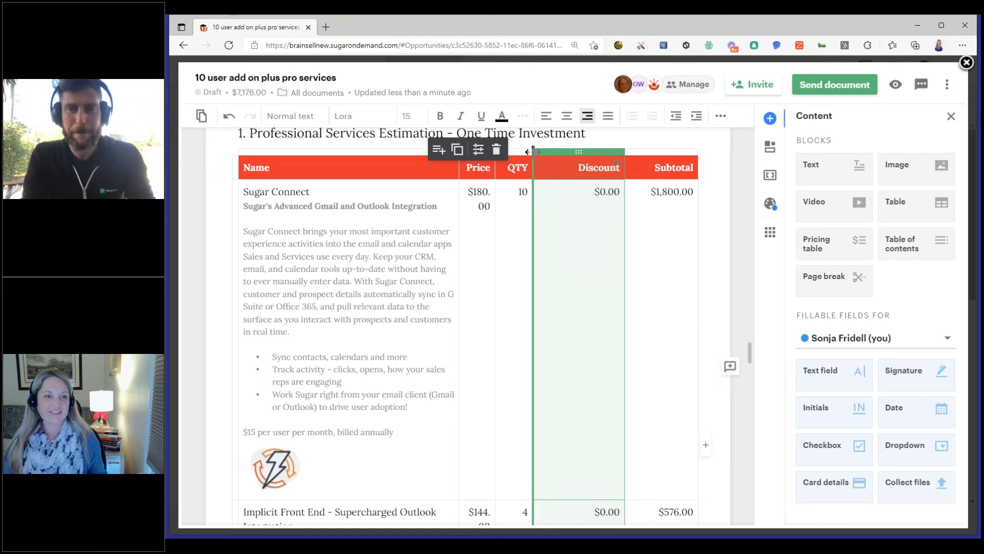
Give Sugar Connect a percentage discount worth $360.00 and widen the QTY and Price columns of the pricing table
left_click_drag(532, 152, 566, 152)
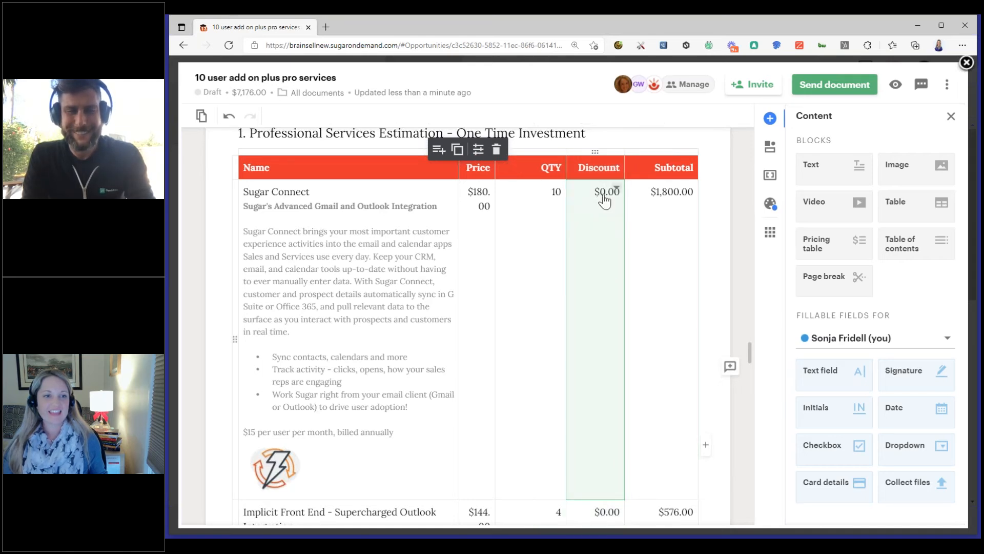
left_click(606, 199)
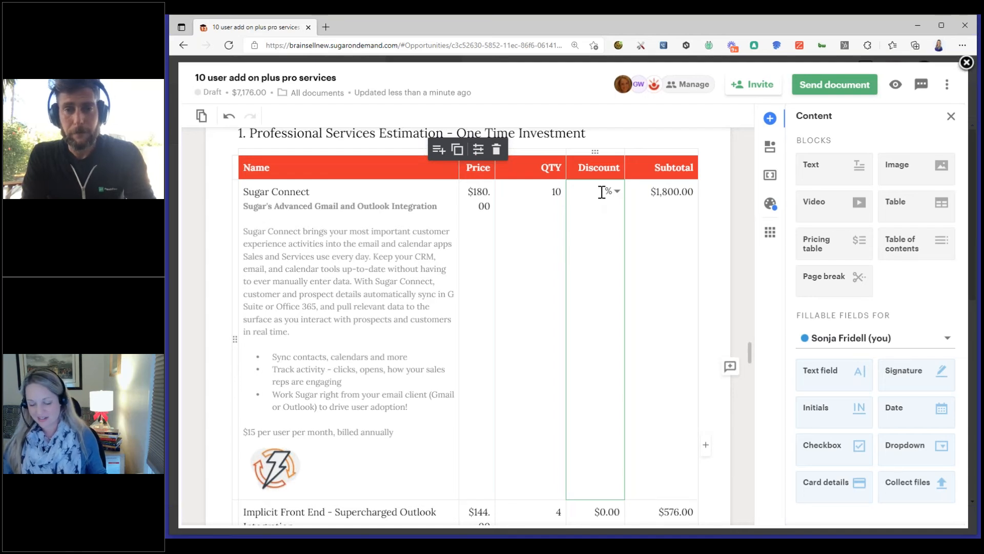
left_click(721, 200)
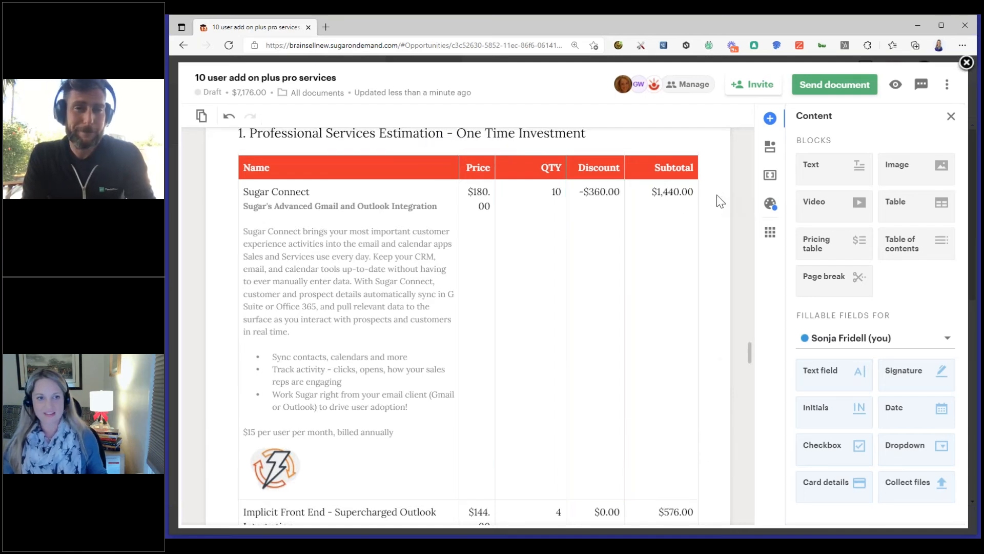
left_click(461, 168)
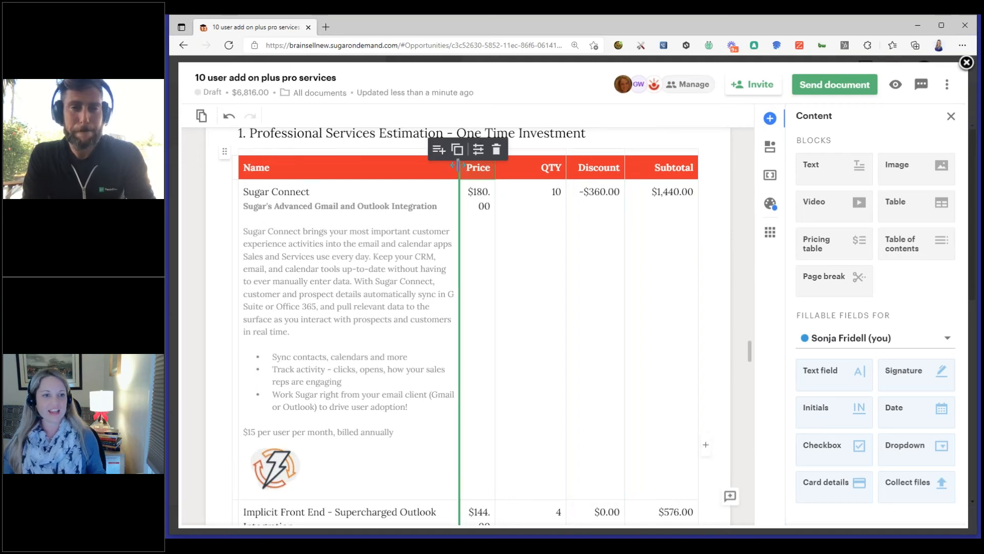
left_click_drag(455, 165, 445, 167)
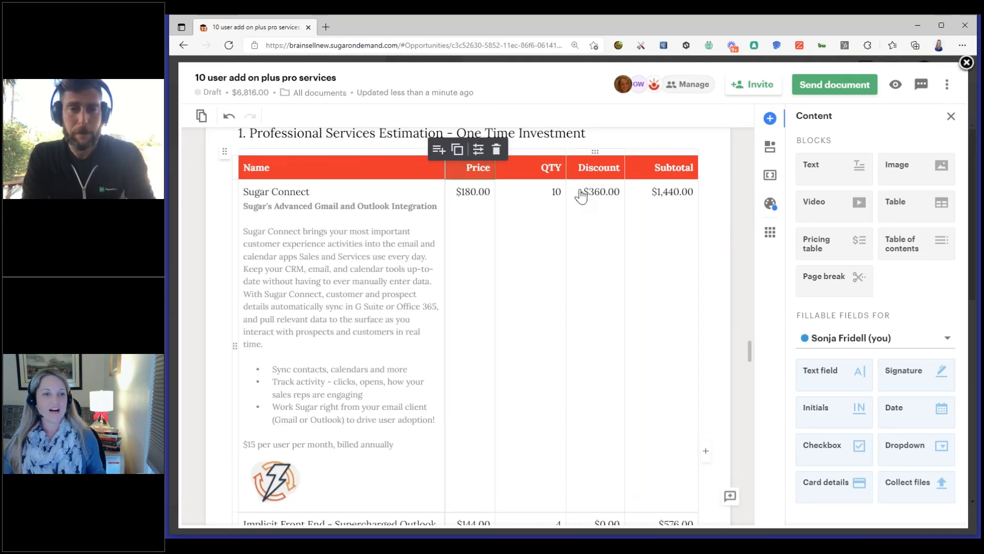
Replace the Discount row in the first pricing table's totals with a Line item discount total row
scroll(466, 253, "down", 5)
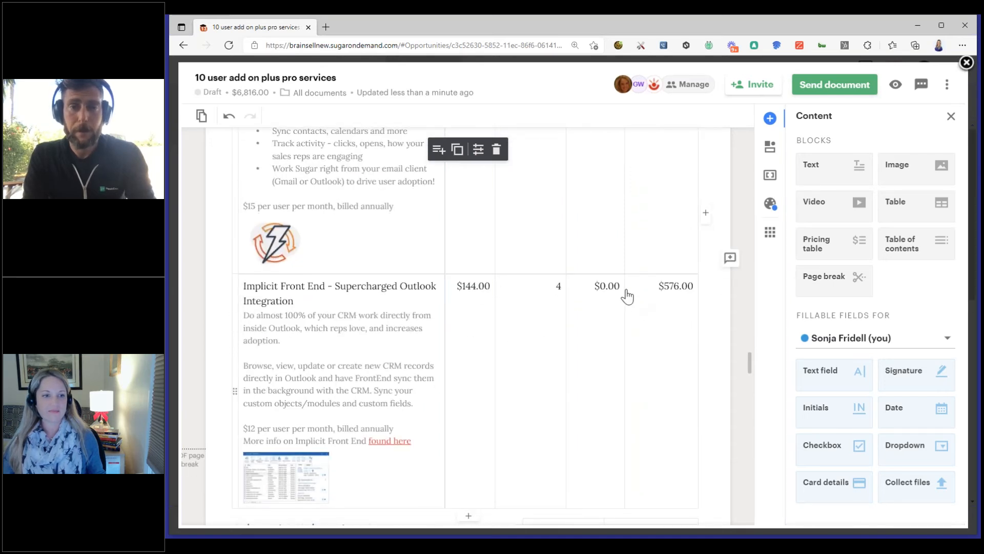
scroll(616, 303, "down", 3)
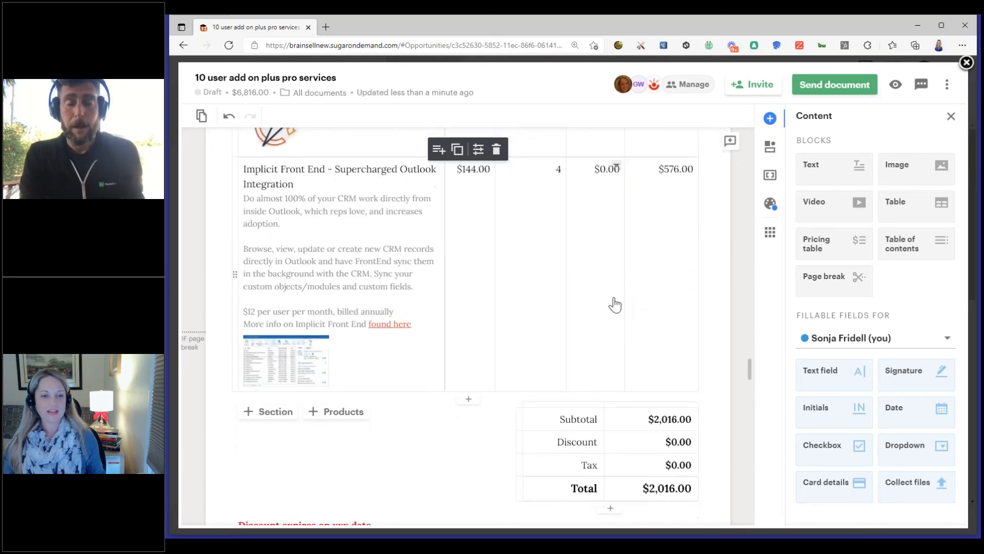
left_click(597, 440)
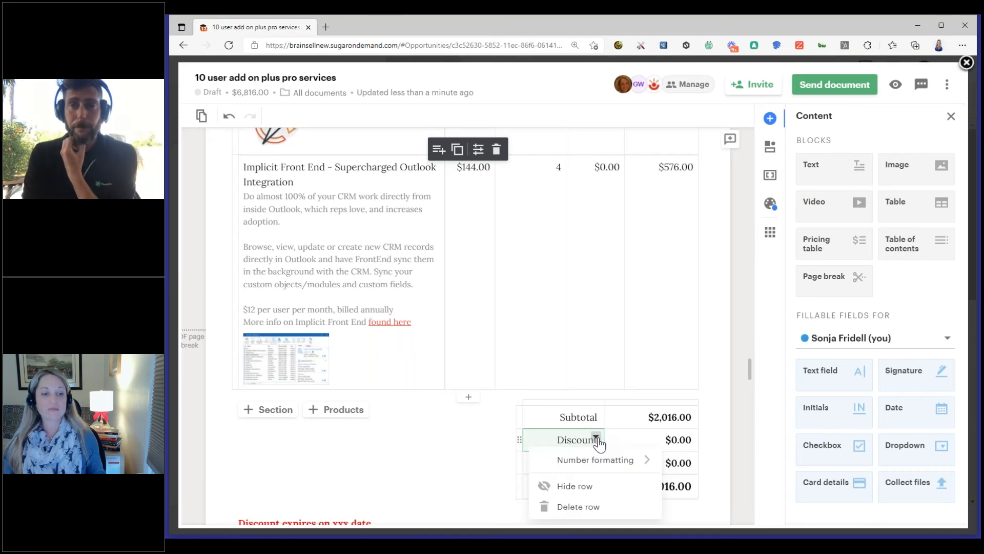
left_click(579, 508)
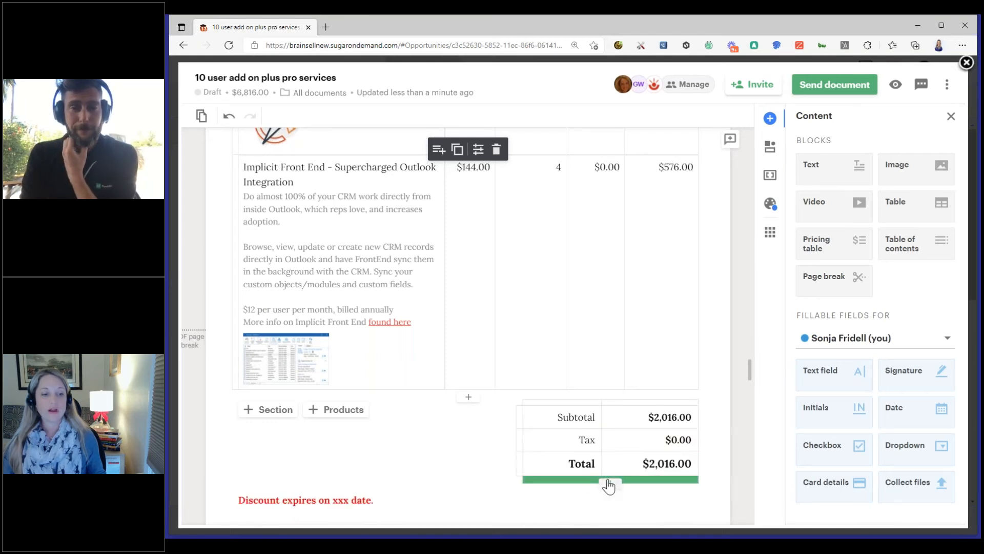
left_click(608, 483)
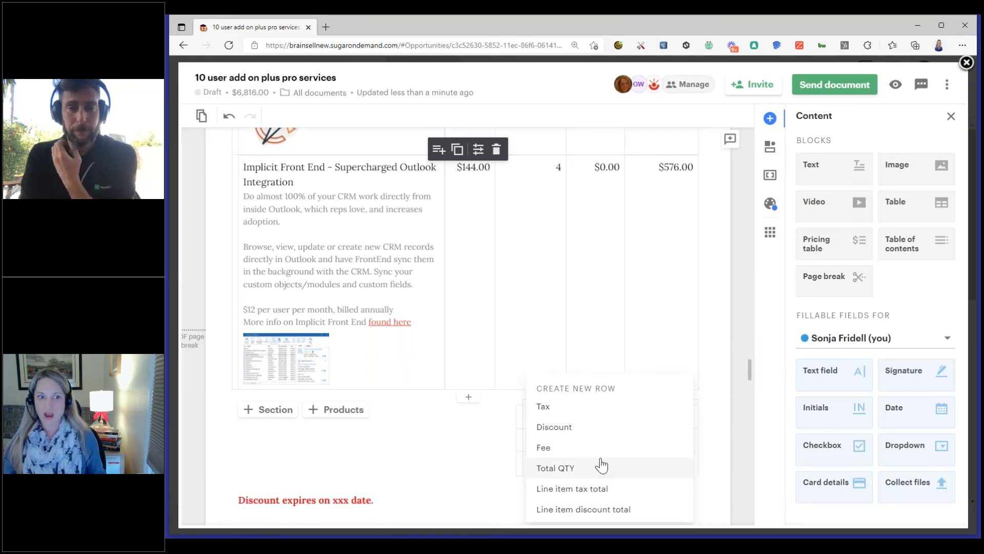
scroll(595, 487, "down", 3)
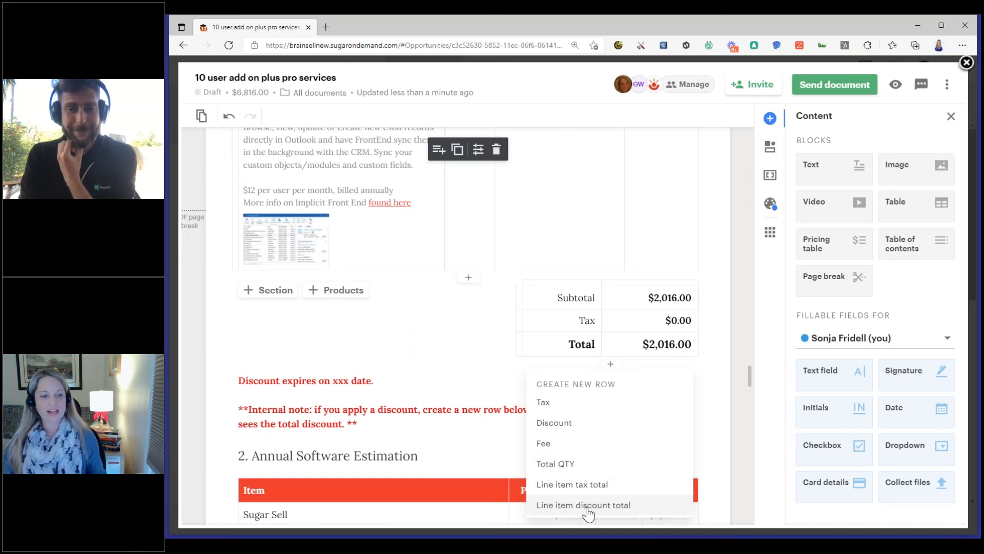
left_click(592, 506)
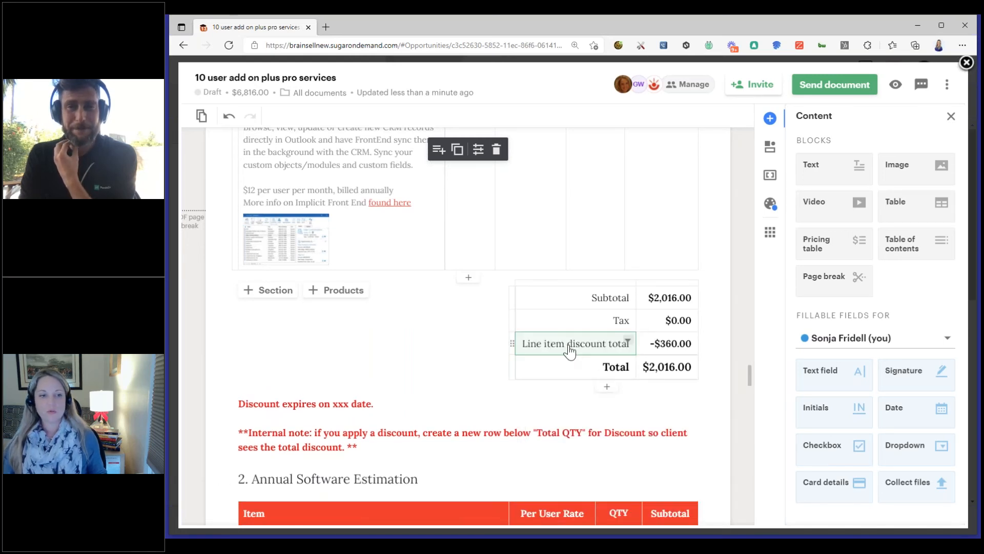
left_click(724, 345)
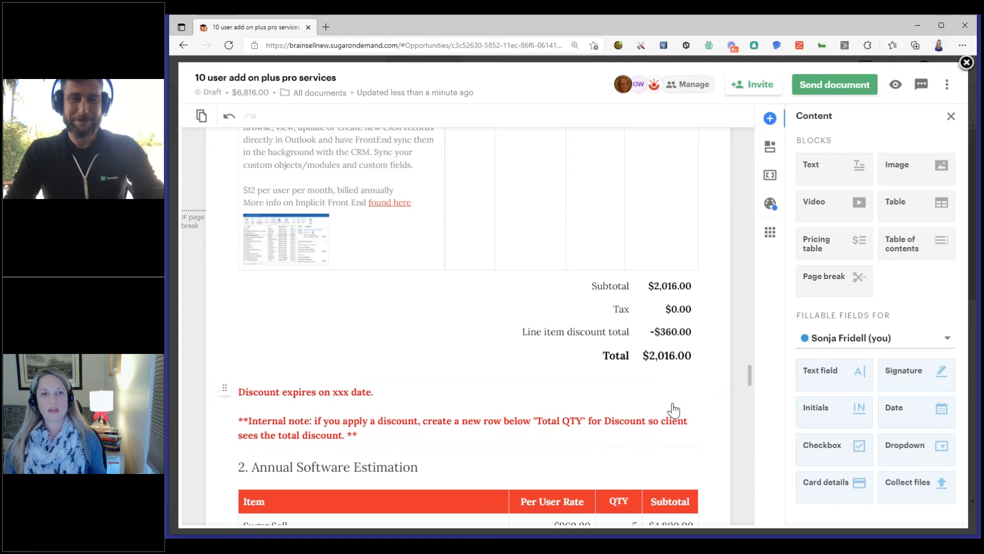
Review the Annual Software Estimation, the year one total investment and the Terms and Conditions through the Incorporation by Reference initials field
scroll(675, 409, "down", 5)
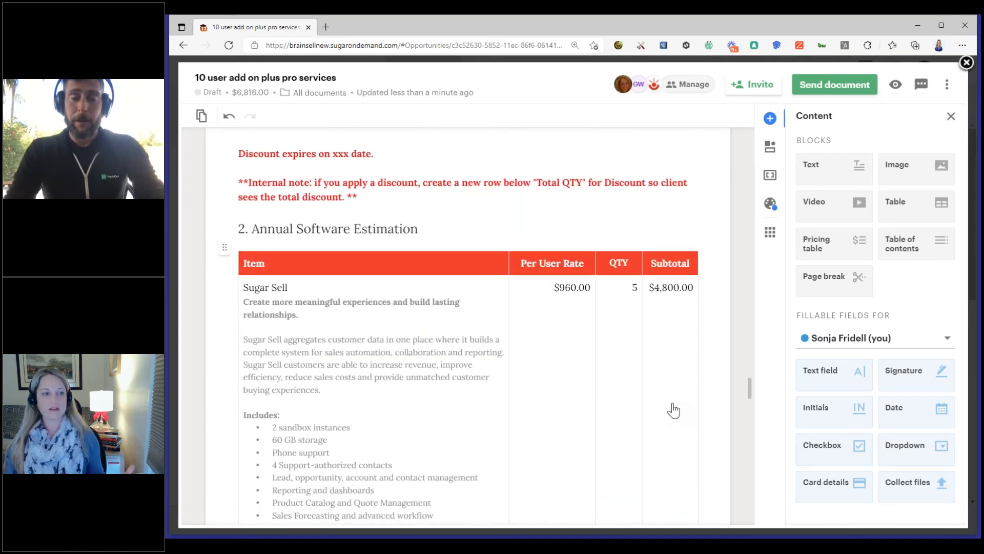
scroll(675, 408, "down", 5)
scroll(675, 408, "down", 2)
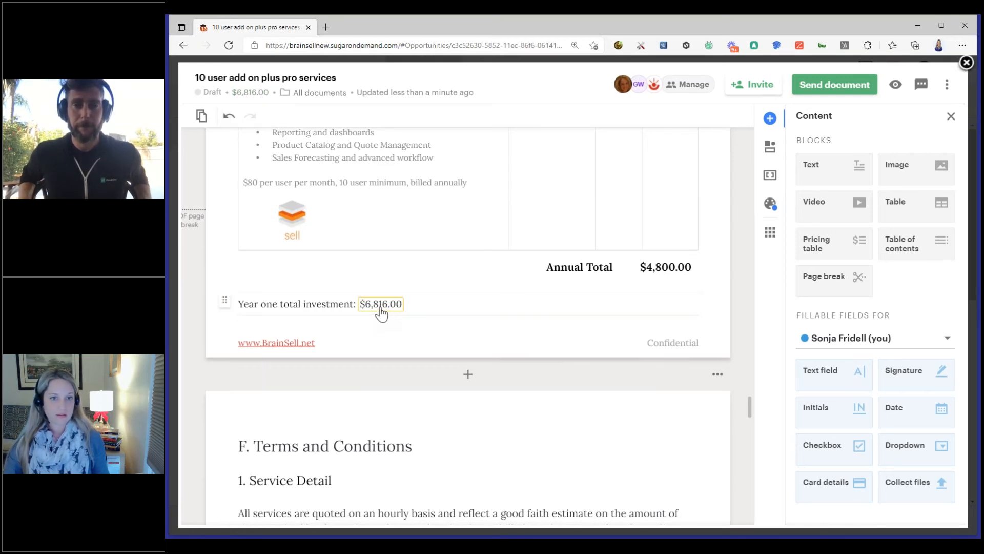
scroll(622, 352, "down", 5)
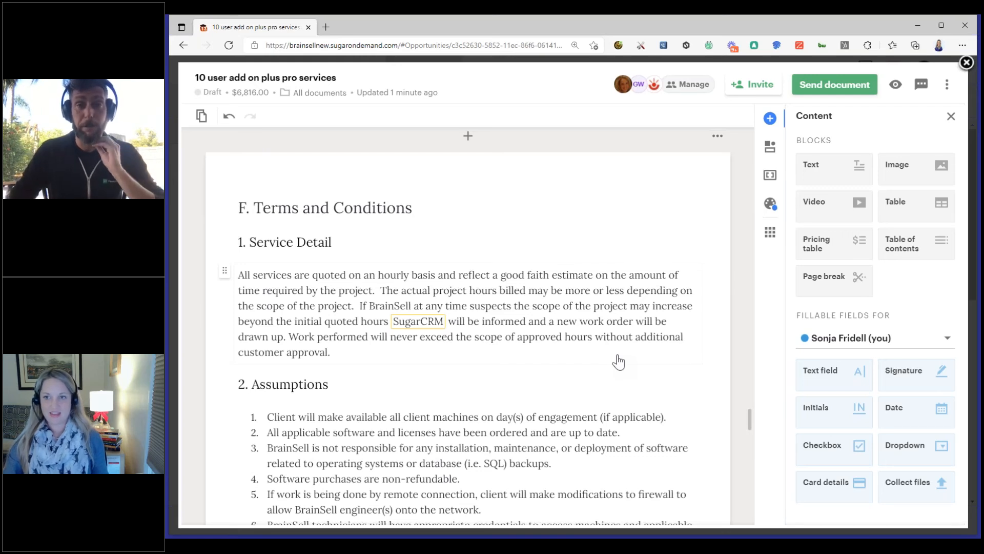
scroll(619, 362, "down", 8)
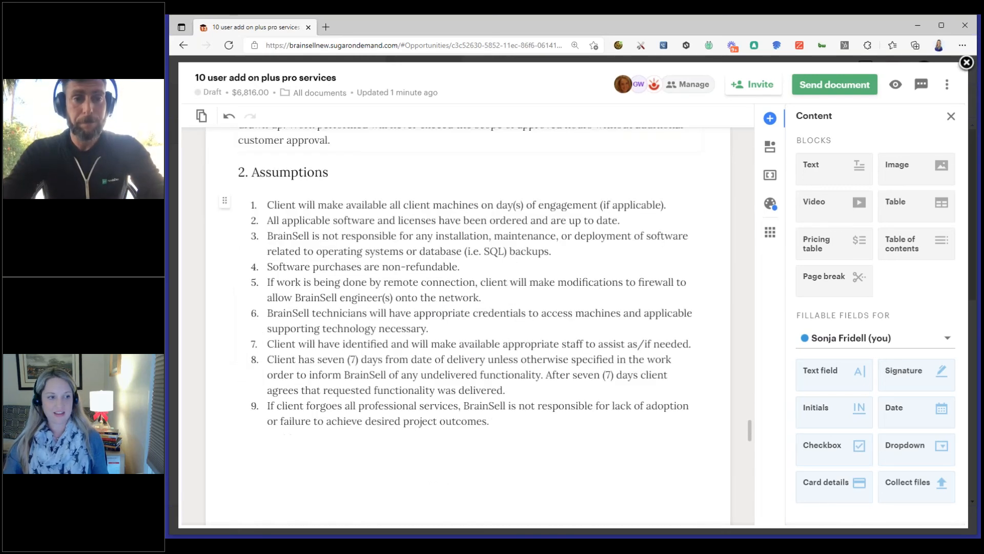
scroll(619, 362, "up", 6)
scroll(468, 326, "up", 2)
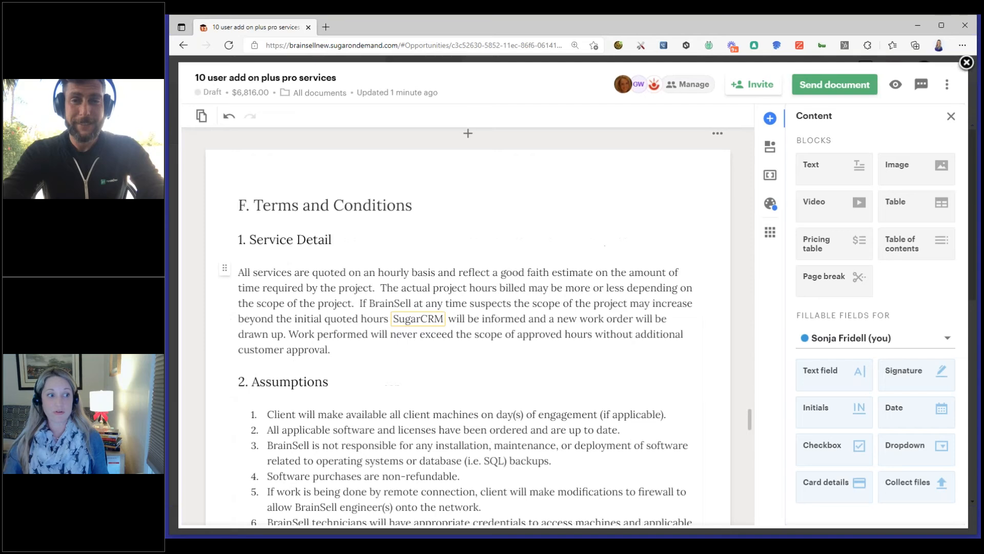
scroll(628, 341, "down", 10)
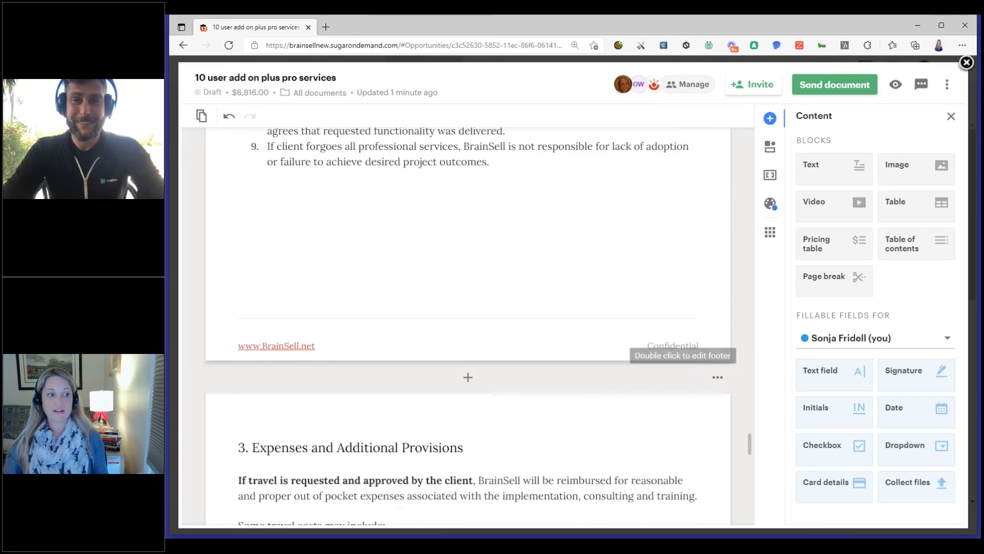
scroll(468, 326, "down", 5)
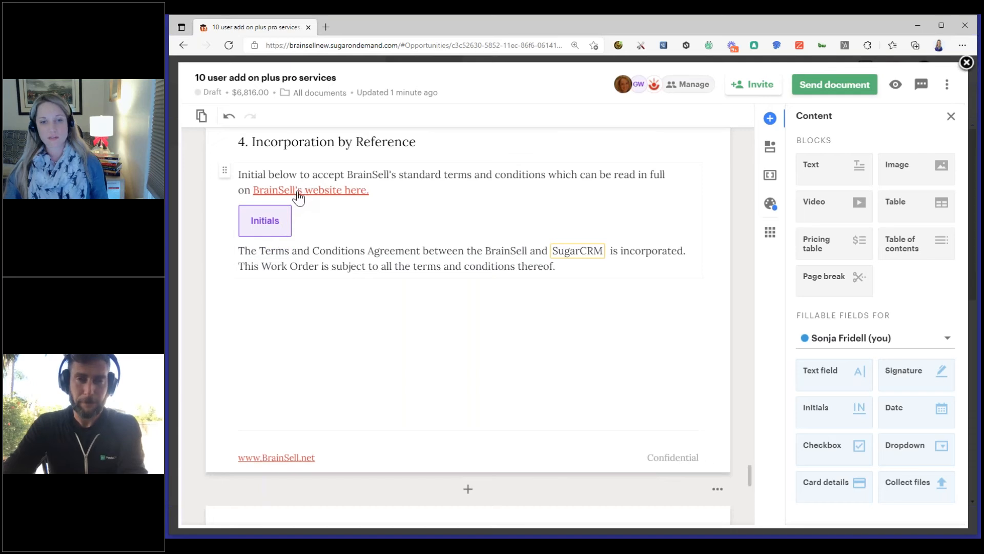
Review the Payment Terms, the primary accounting contact fields and the Acceptance signature table
left_click(459, 352)
scroll(459, 352, "down", 2)
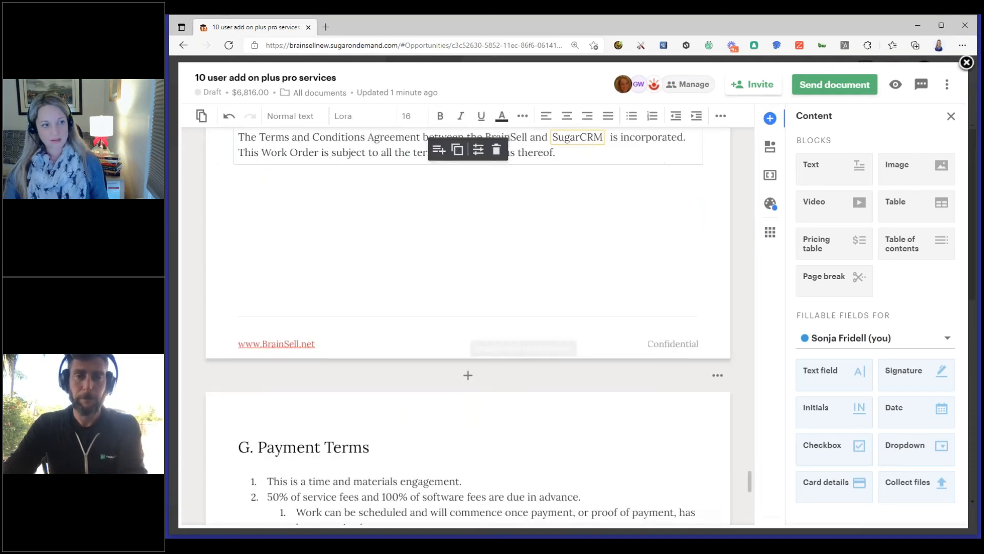
scroll(431, 400, "down", 3)
scroll(422, 407, "down", 3)
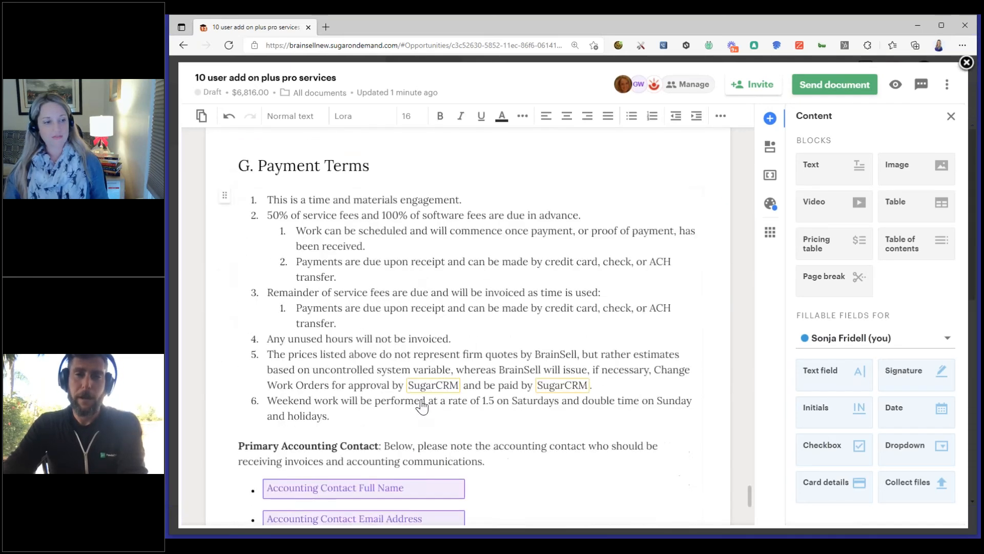
scroll(421, 407, "down", 2)
scroll(427, 401, "up", 1)
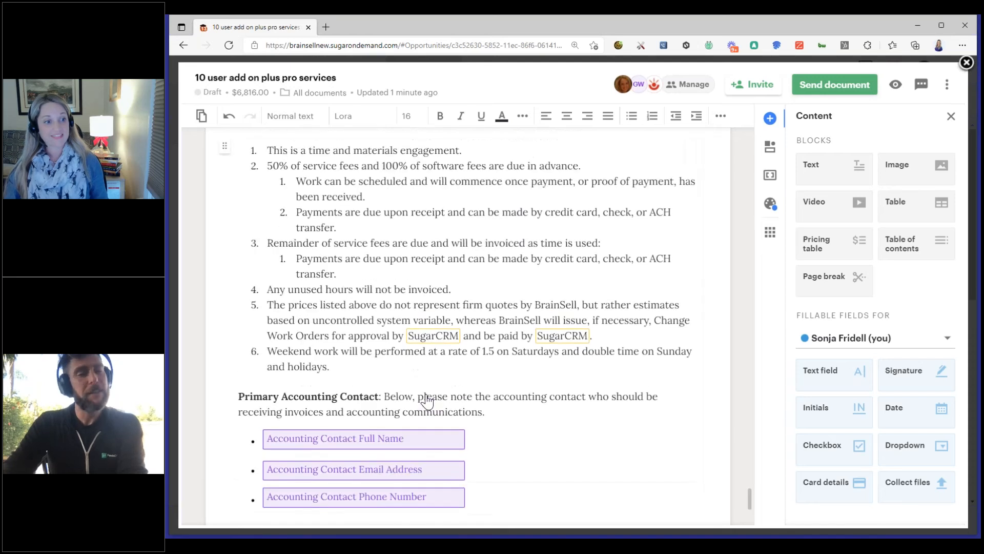
scroll(428, 402, "up", 4)
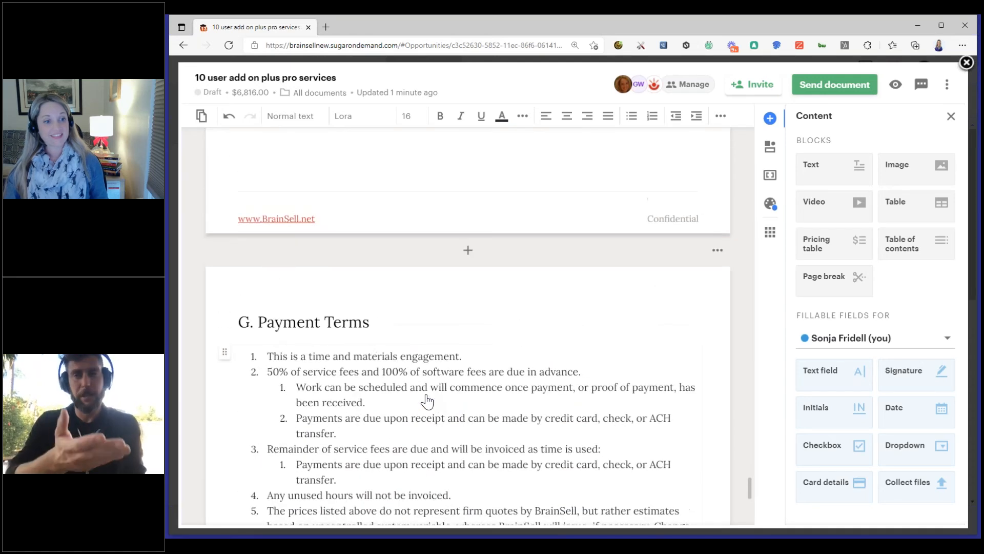
left_click(459, 365)
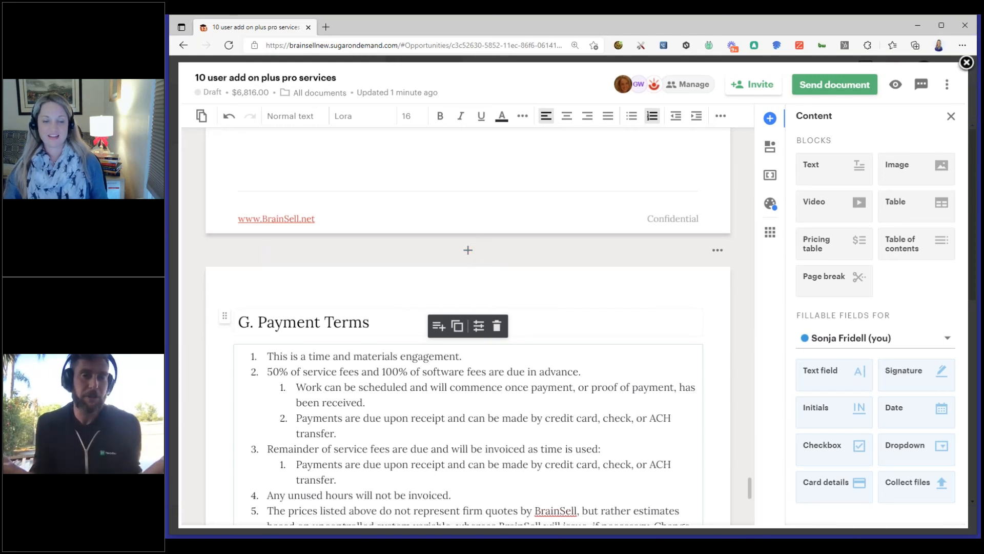
scroll(600, 327, "down", 5)
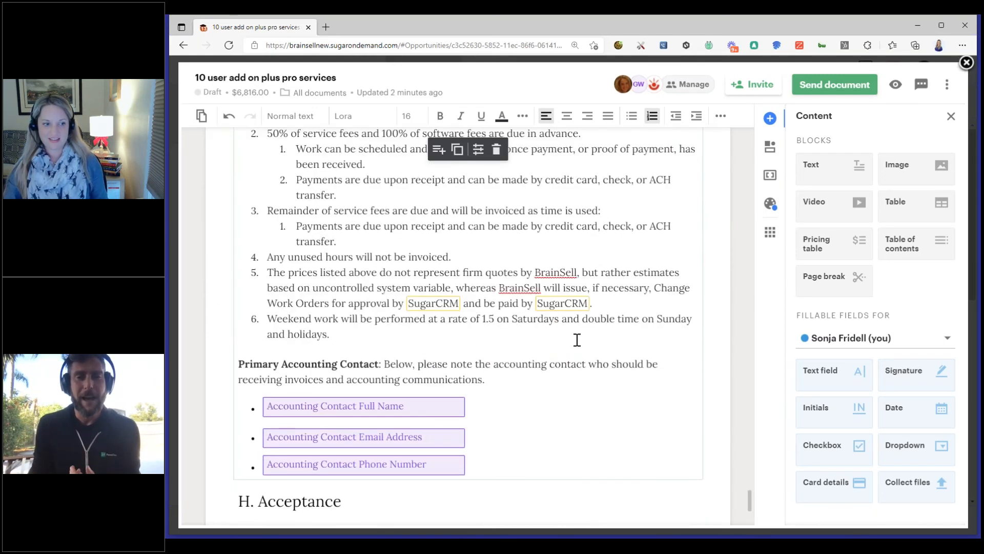
scroll(528, 458, "down", 2)
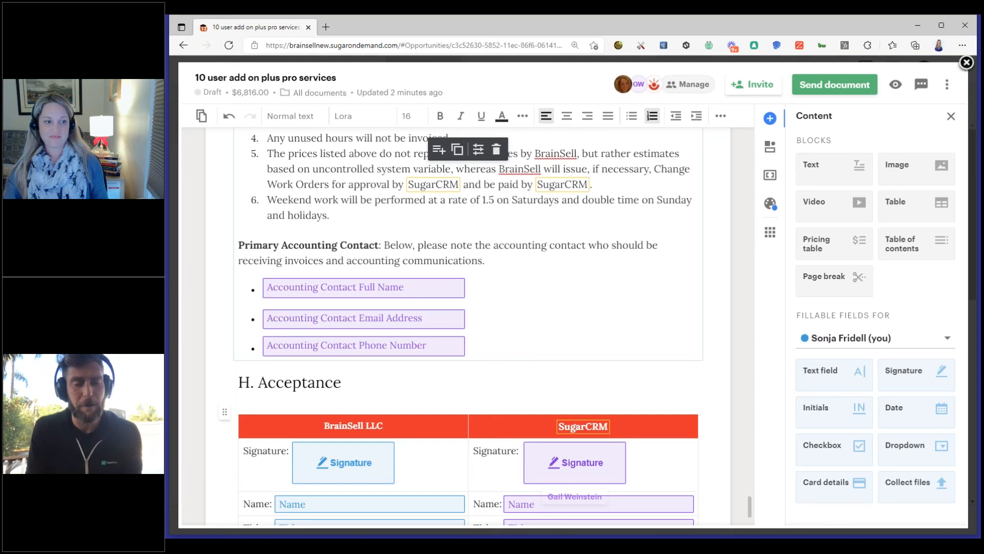
Open the Content Library for the spot above the H. Acceptance heading and browse the Headshot/bio 2.0 folder
left_click(487, 356)
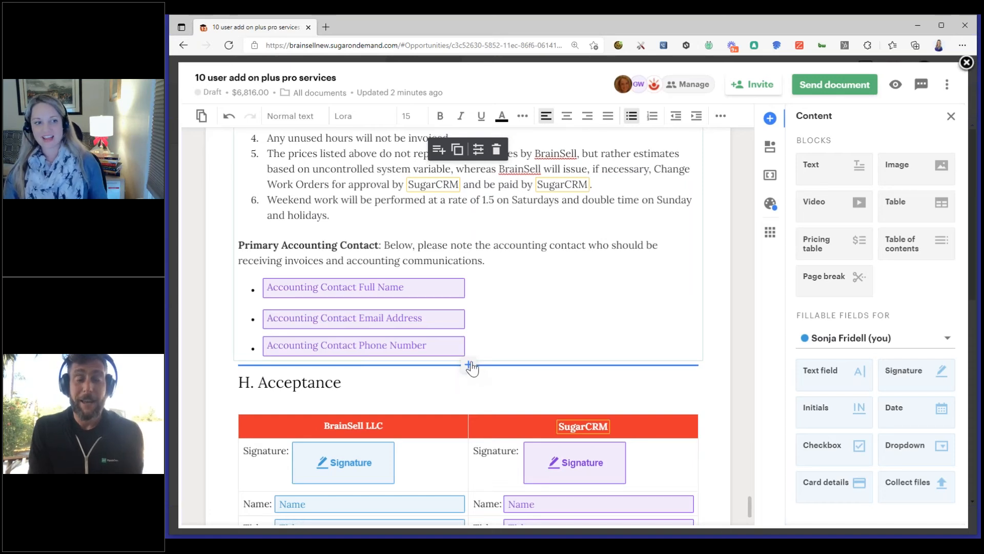
left_click(470, 365)
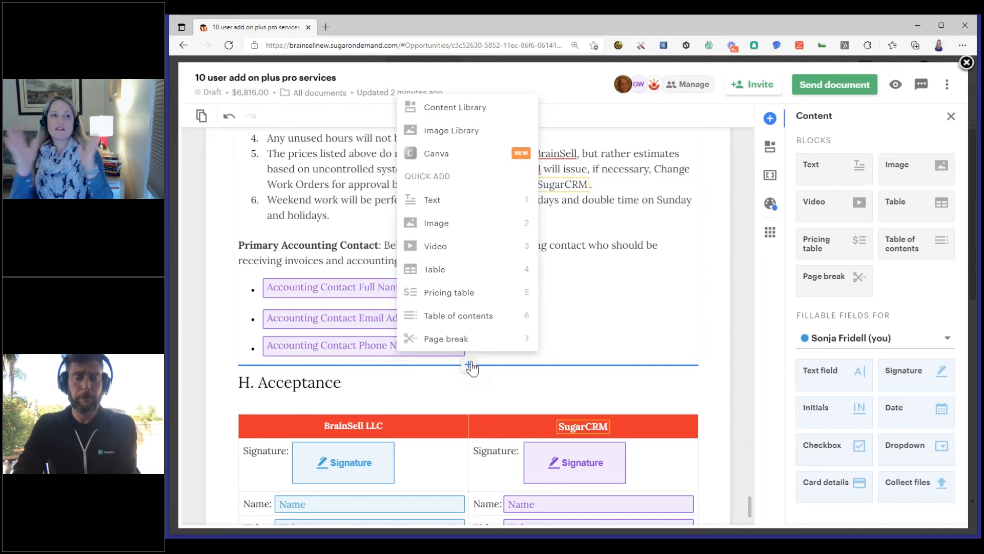
left_click(483, 110)
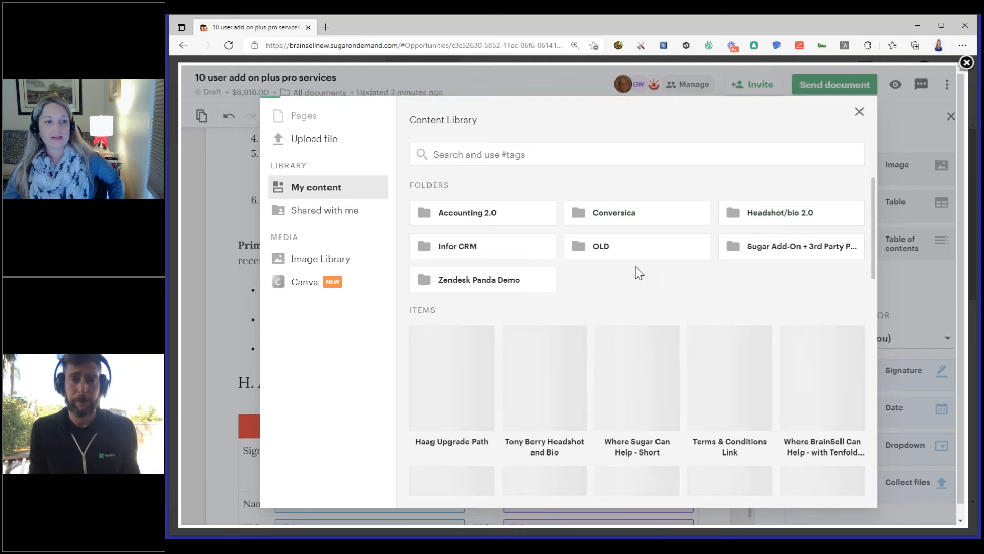
left_click(801, 215)
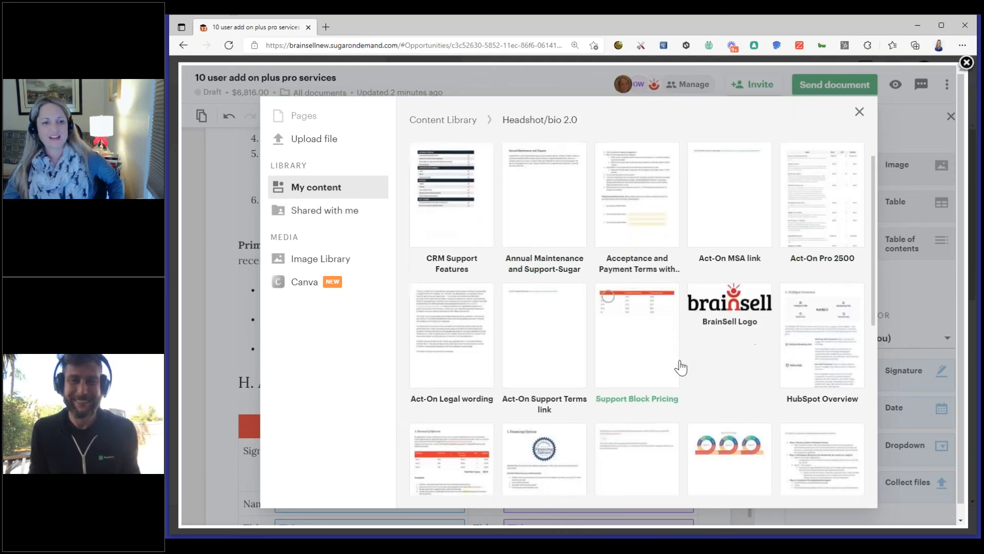
scroll(678, 367, "down", 6)
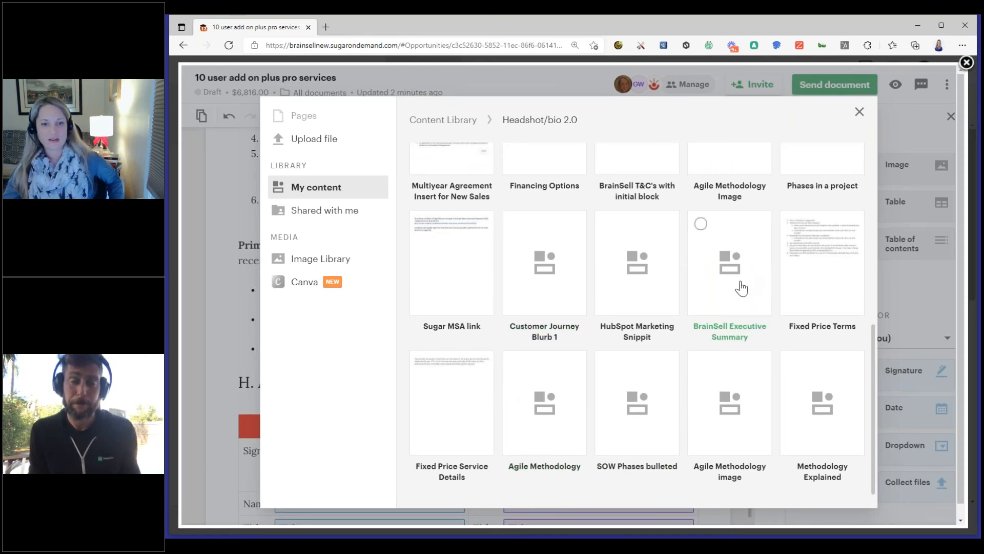
scroll(738, 285, "up", 6)
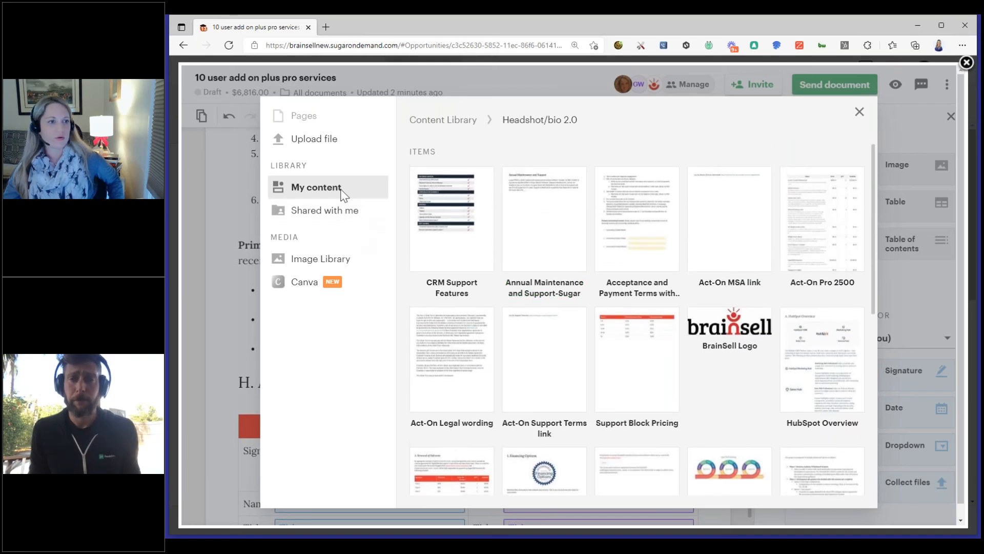
left_click(458, 121)
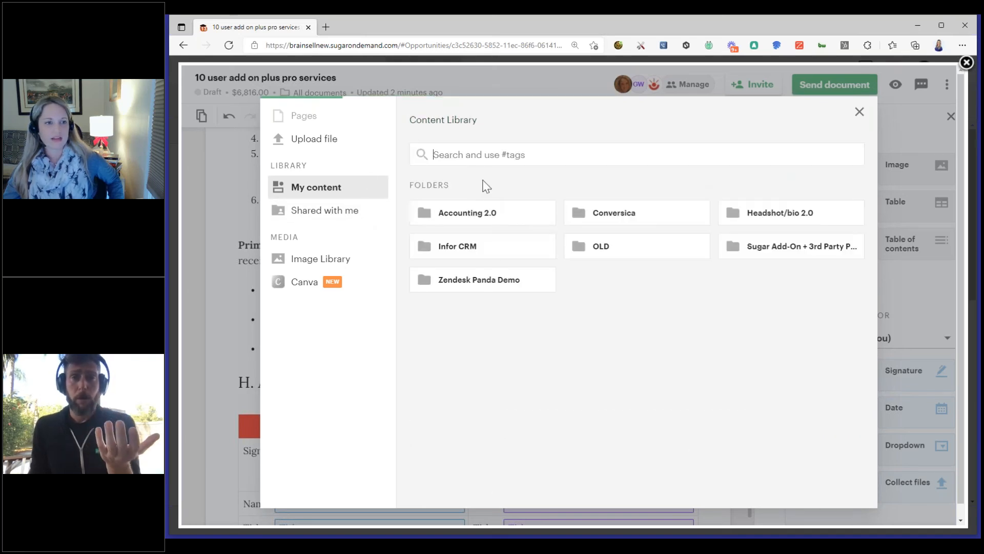
Insert the Fixed Price Terms item from the Accounting 2.0 library folder between the accounting contact fields and H. Acceptance
scroll(690, 220, "down", 3)
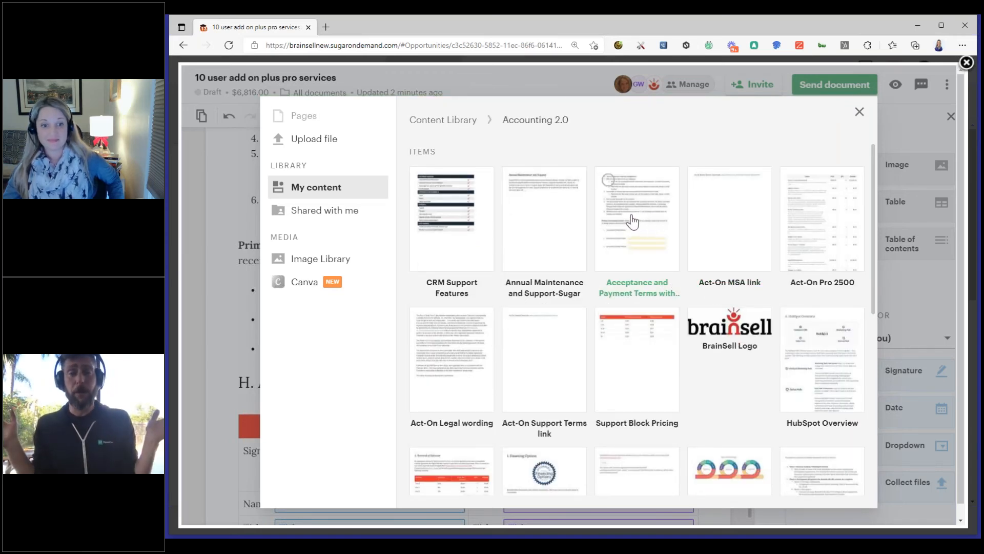
scroll(635, 222, "down", 4)
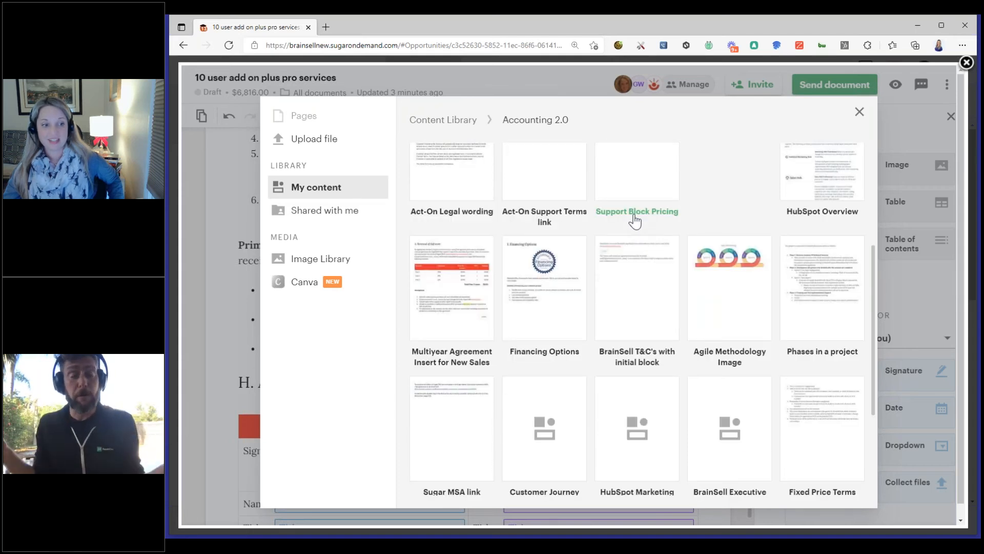
scroll(688, 344, "down", 2)
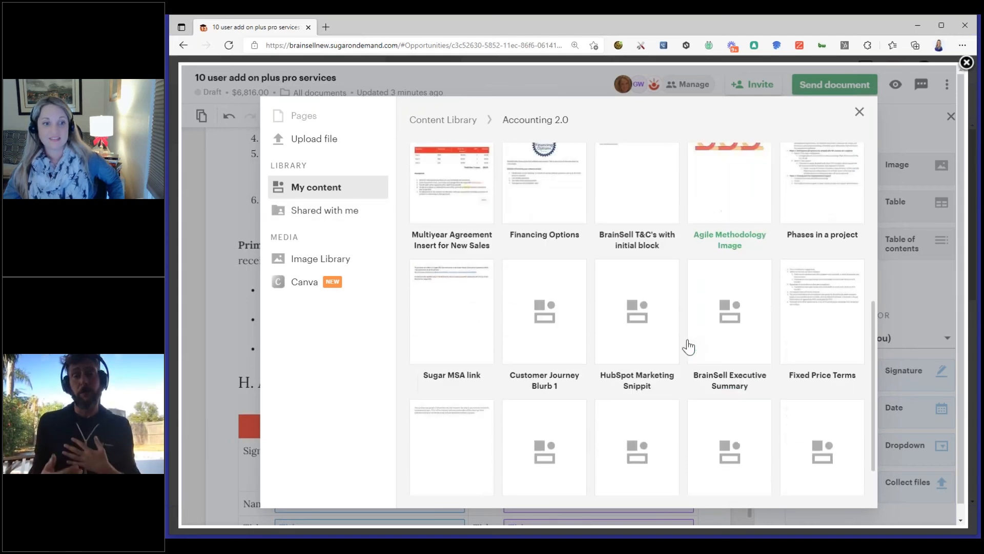
scroll(688, 346, "down", 1)
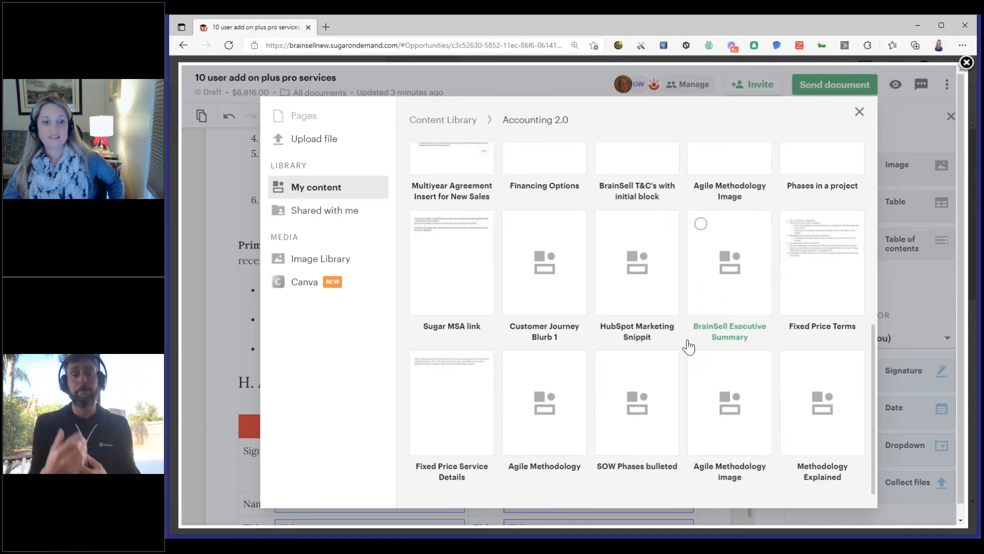
left_click(839, 266)
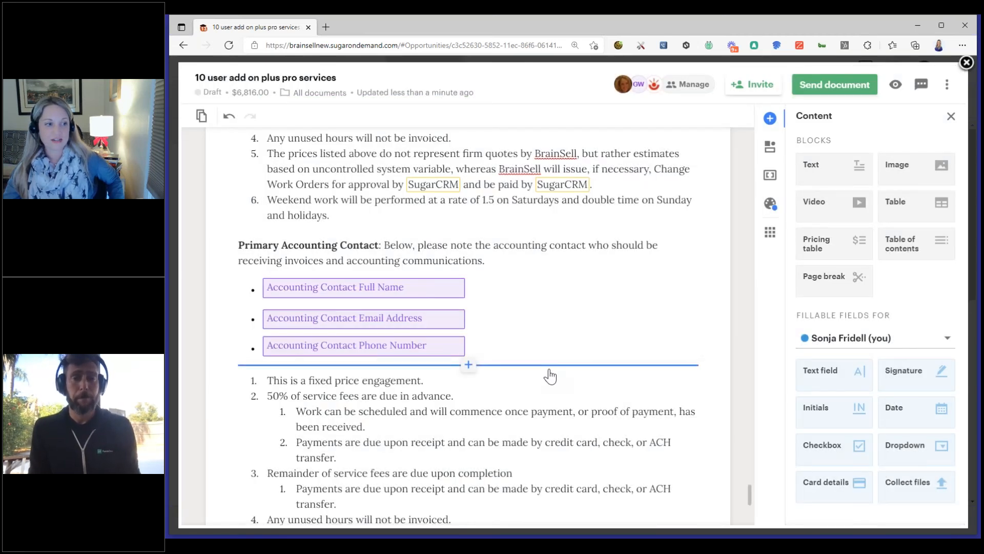
scroll(466, 370, "down", 2)
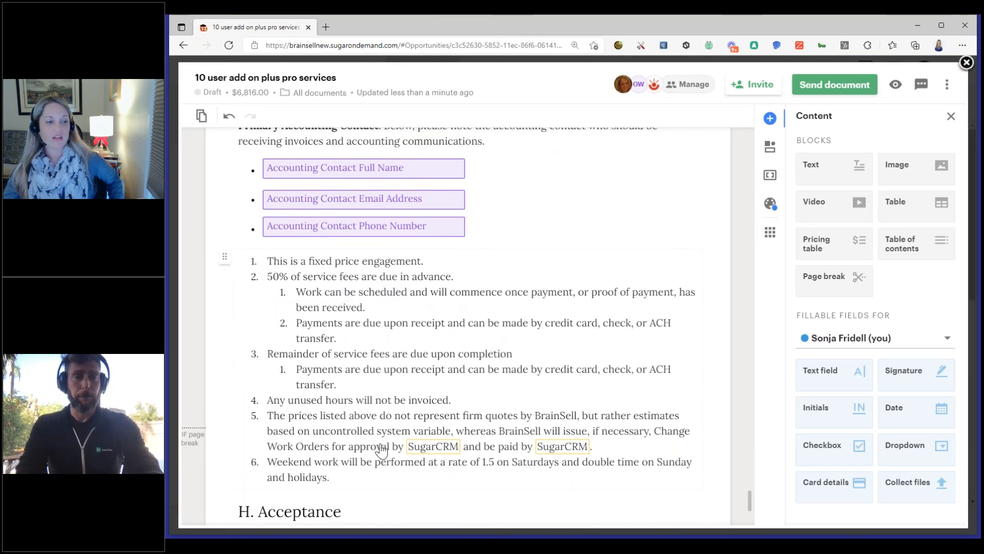
Delete the inserted fixed price terms block above the H. Acceptance heading
left_click(645, 311)
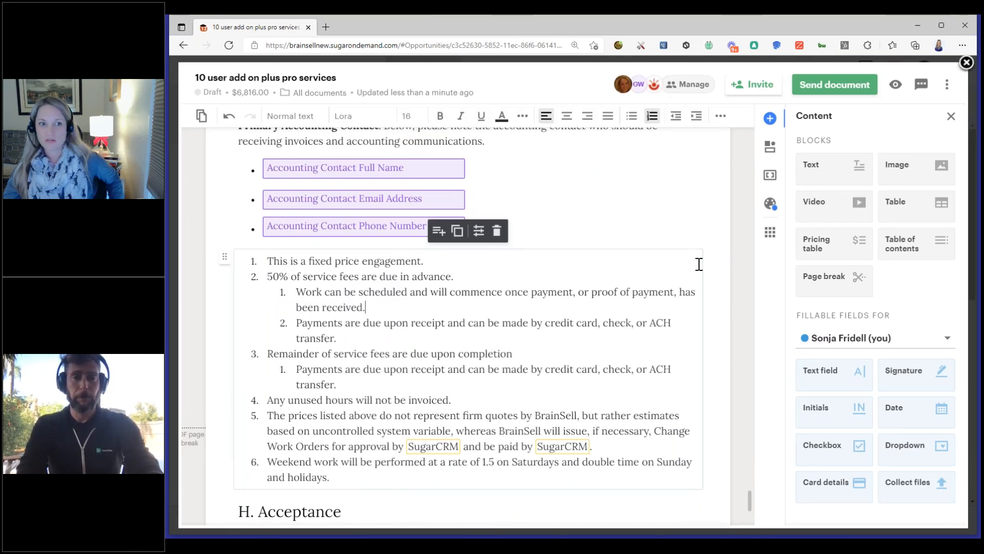
left_click(497, 233)
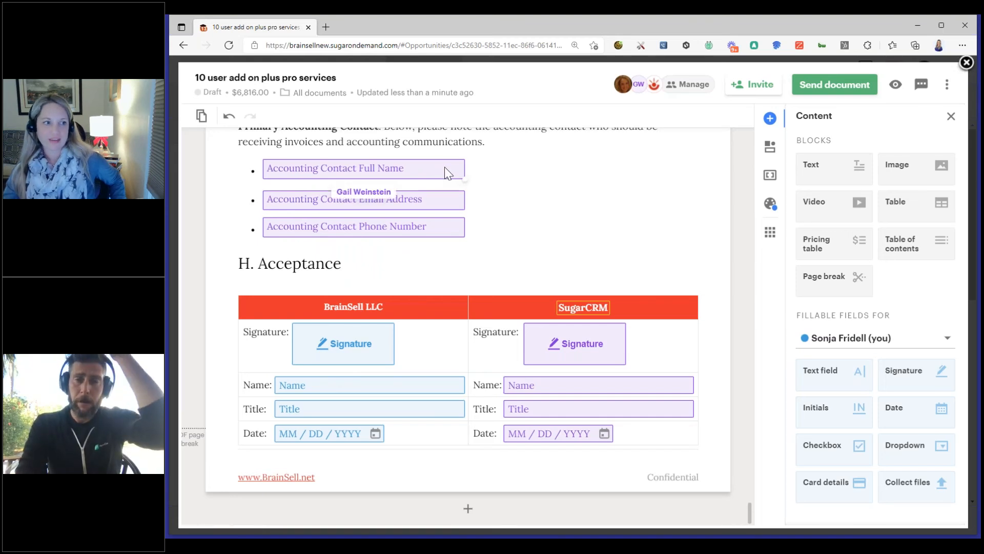
scroll(519, 233, "up", 3)
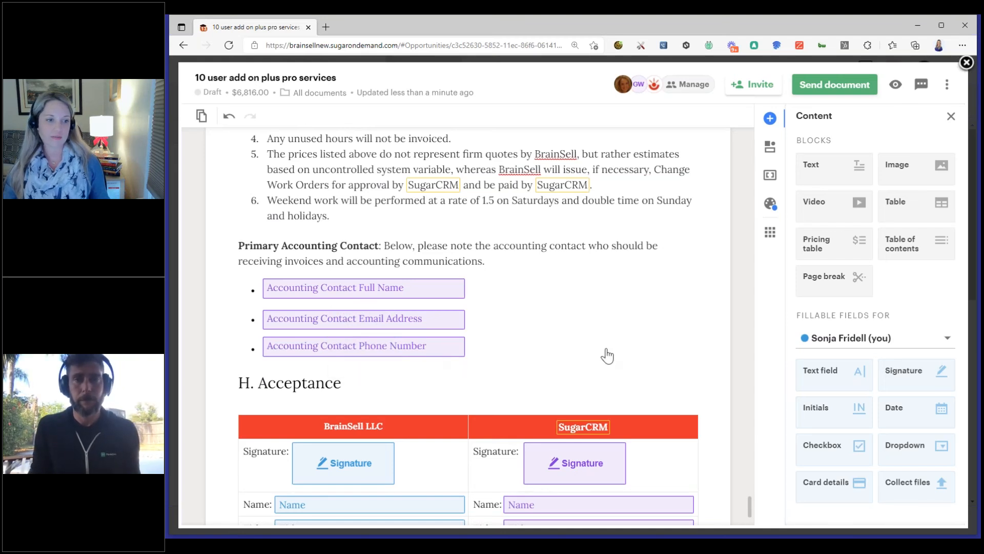
scroll(607, 355, "down", 3)
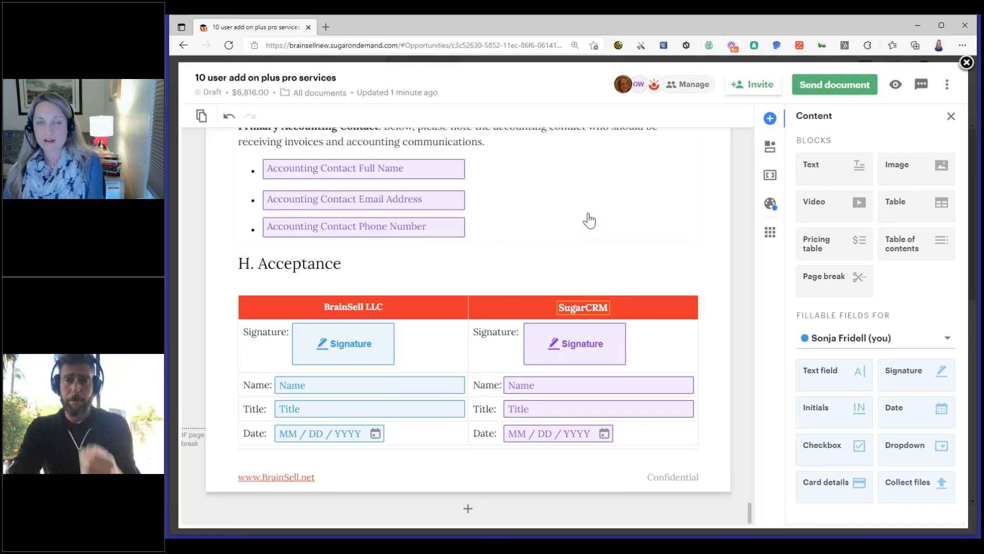
Review the document's recipients, their signer and CC roles, the signing order option and the recipient permissions
left_click(680, 91)
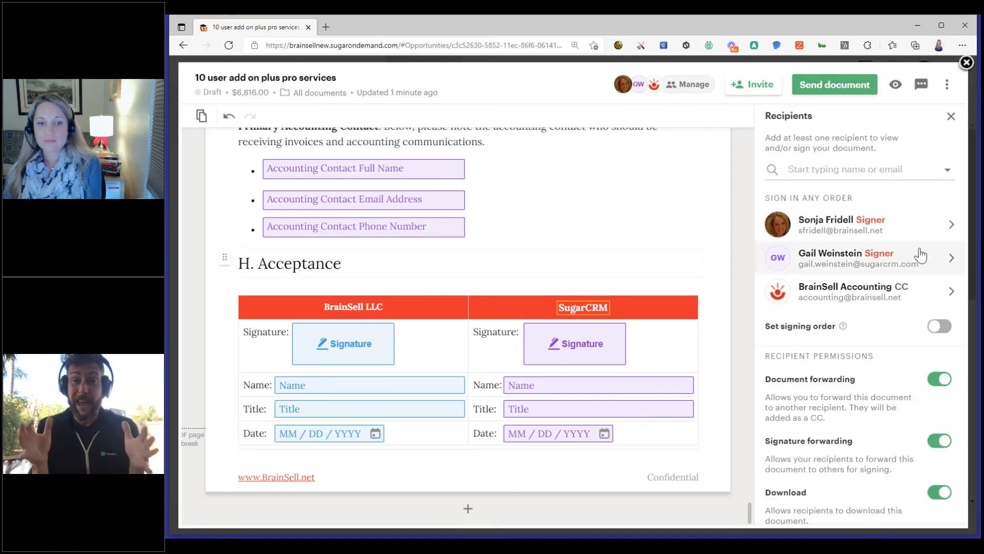
scroll(912, 323, "down", 3)
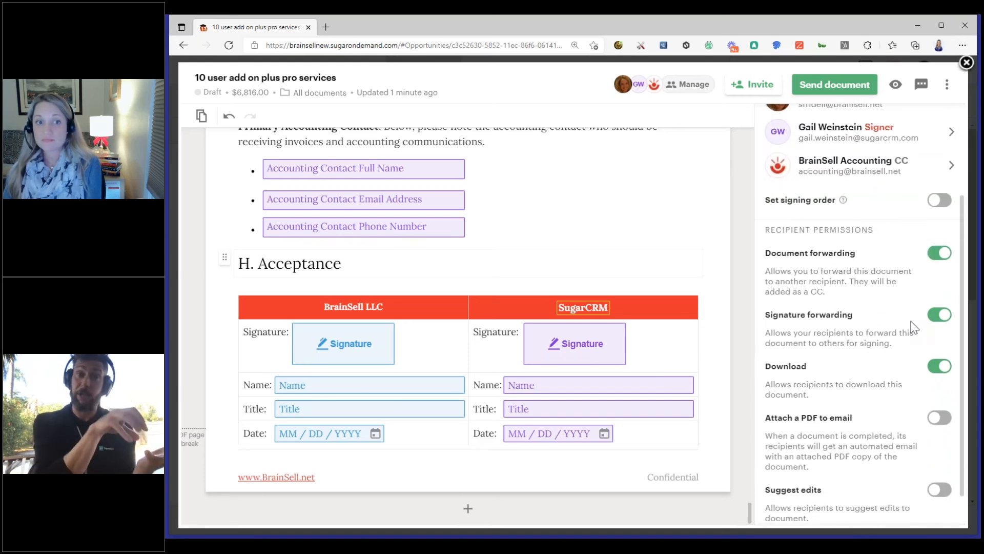
scroll(911, 321, "up", 3)
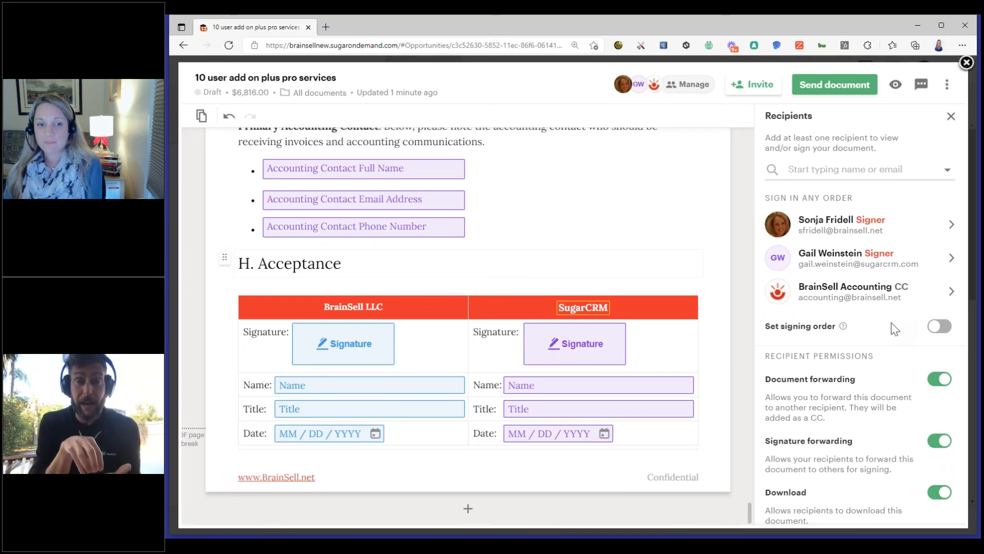
scroll(894, 328, "down", 3)
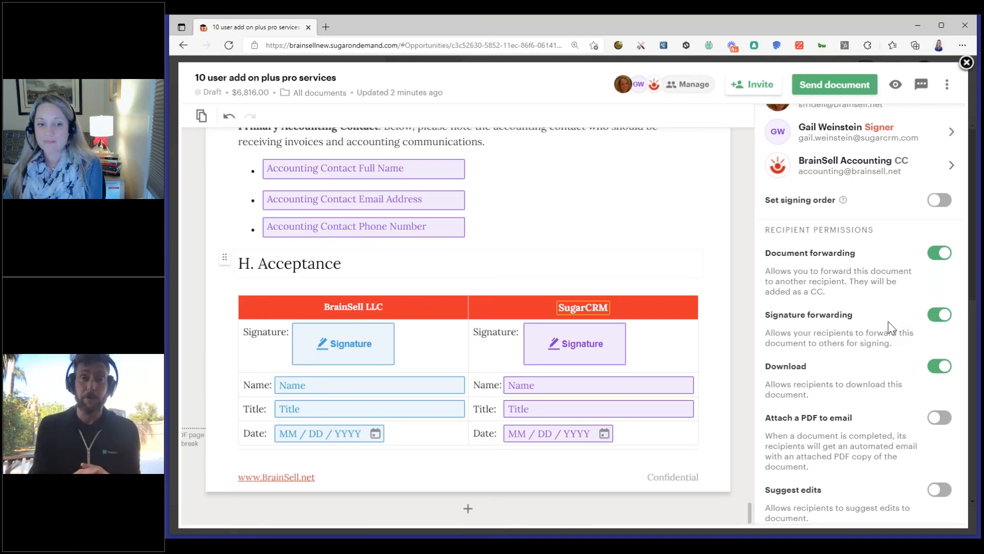
scroll(892, 327, "down", 1)
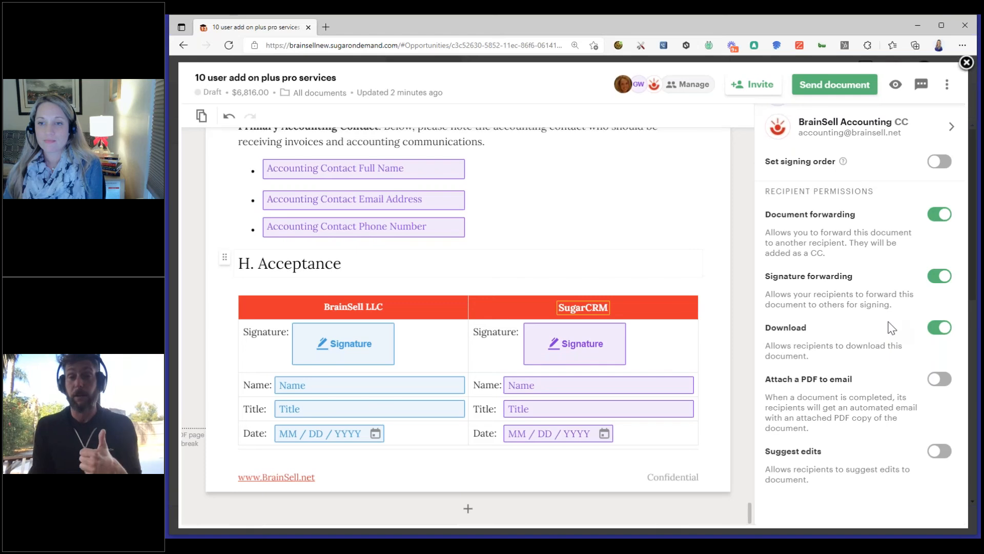
scroll(891, 327, "up", 4)
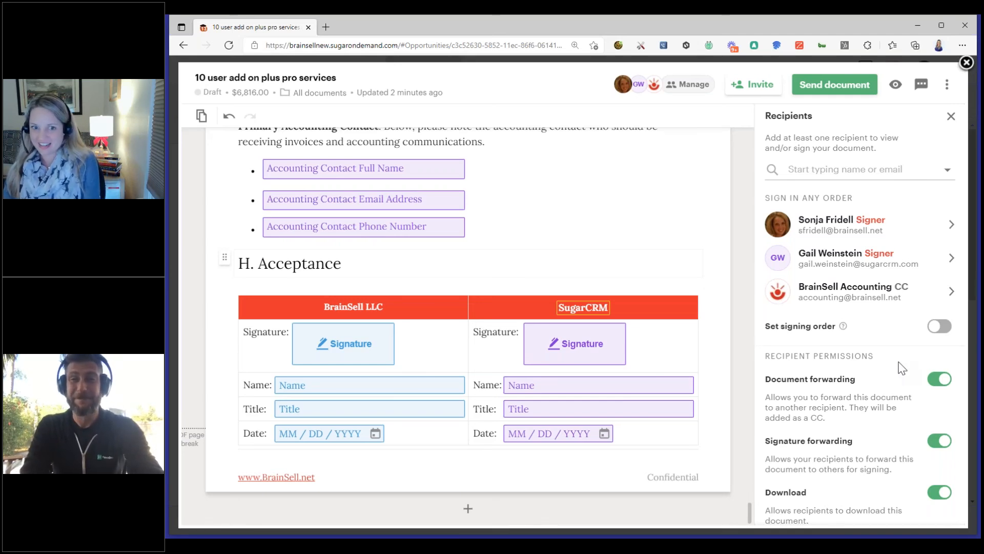
scroll(902, 368, "down", 3)
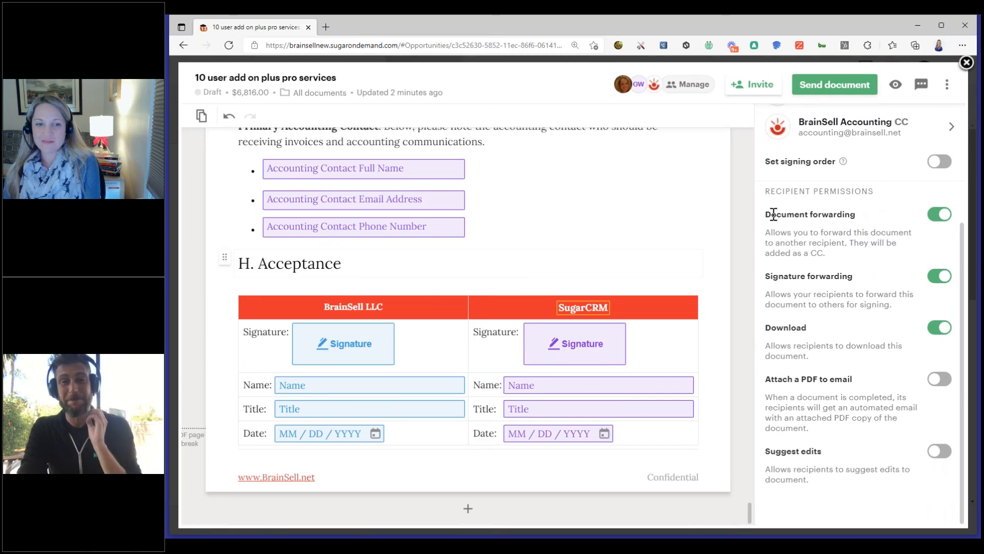
Examine the Document forwarding, Signature forwarding and Download permissions for recipients
left_click_drag(842, 214, 772, 215)
scroll(806, 257, "up", 1)
scroll(805, 256, "up", 1)
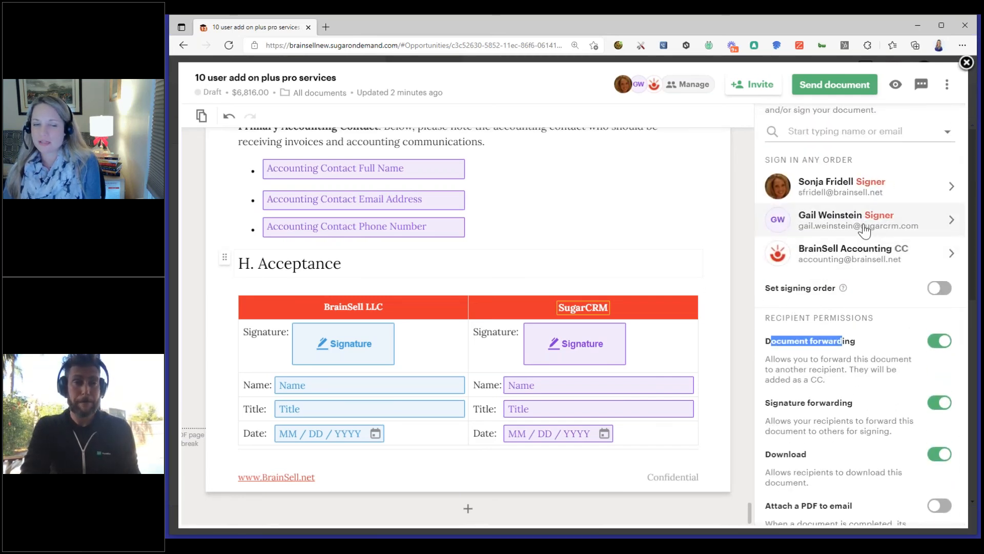
left_click(866, 347)
left_click_drag(832, 403, 767, 400)
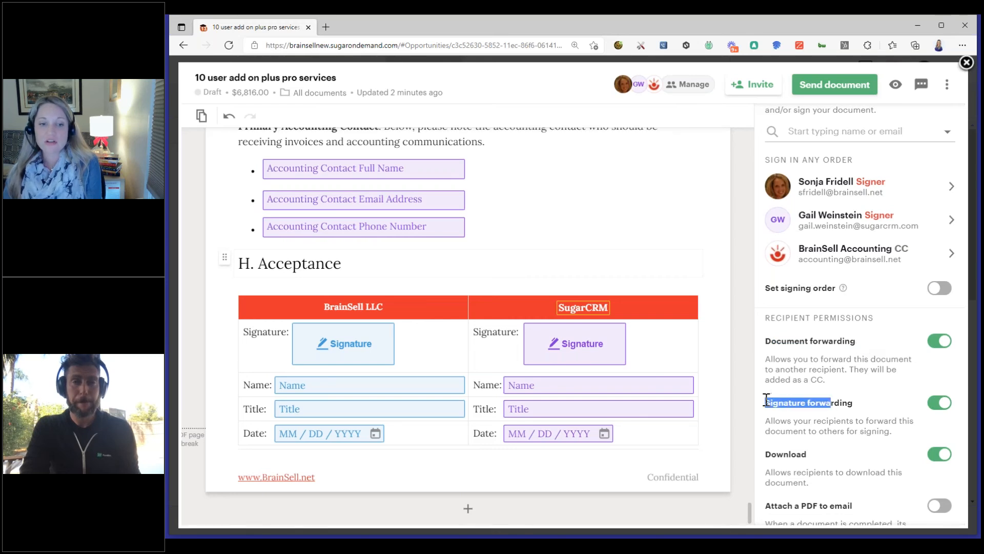
left_click_drag(802, 454, 766, 455)
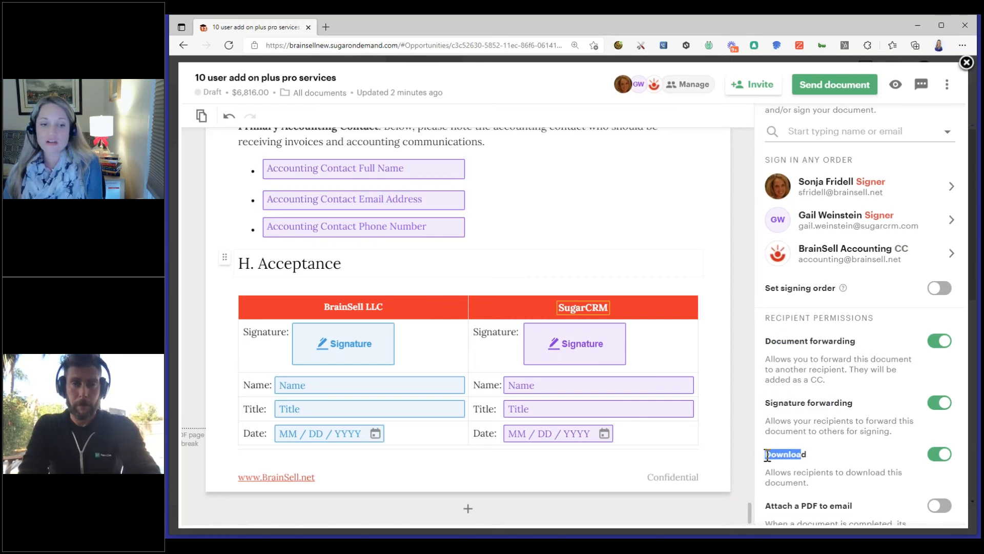
left_click(820, 456)
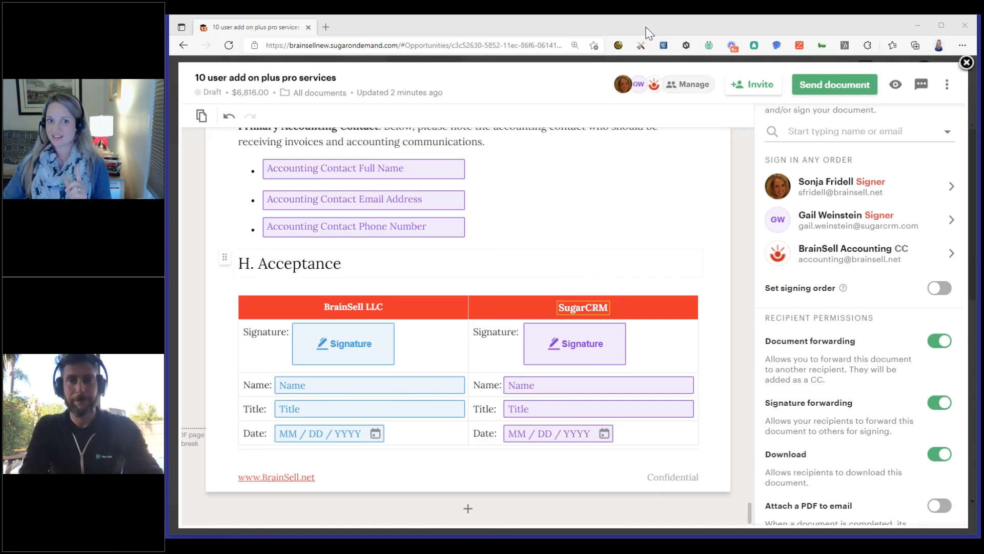
scroll(886, 242, "up", 1)
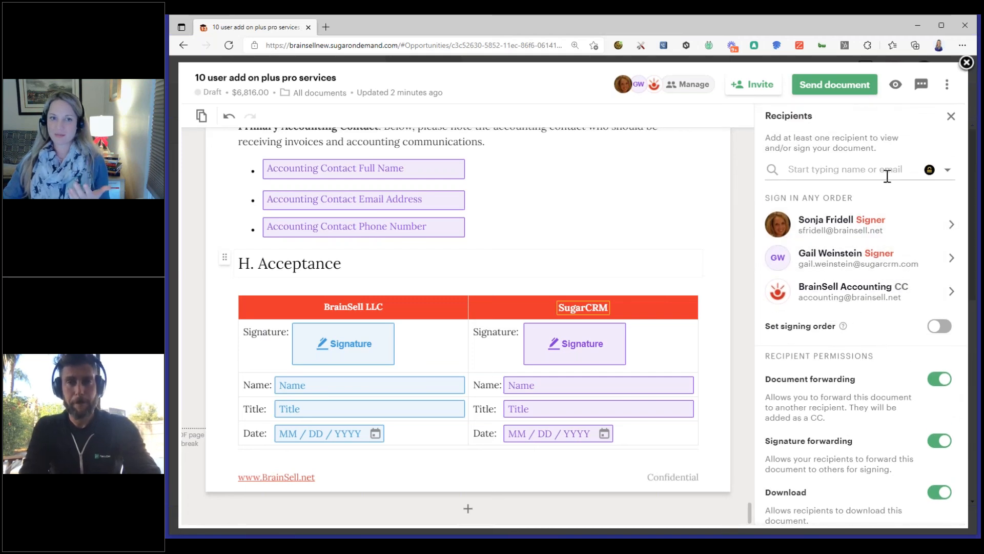
Choose to send the document via email and rename it "SOW for review"
left_click(822, 91)
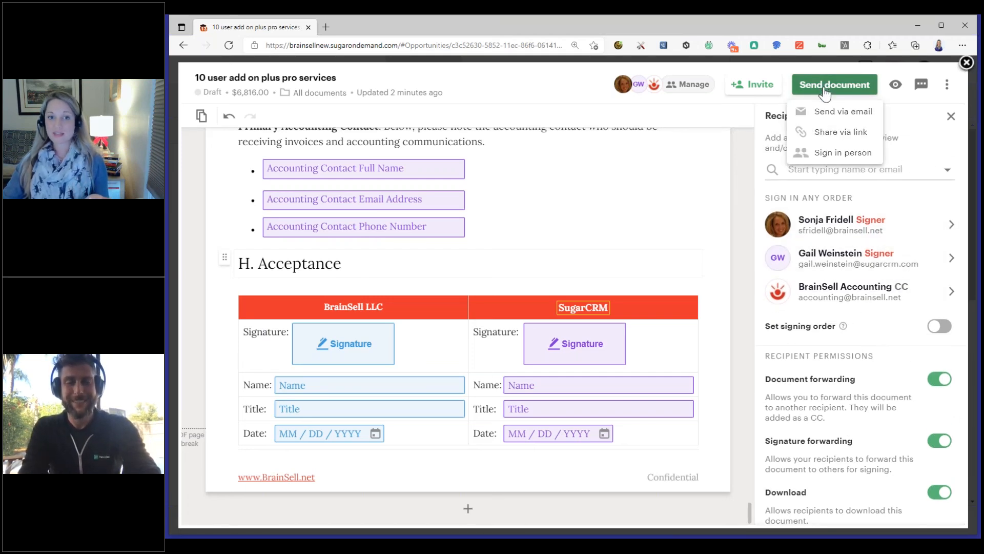
left_click(840, 116)
left_click_drag(573, 286, 287, 285)
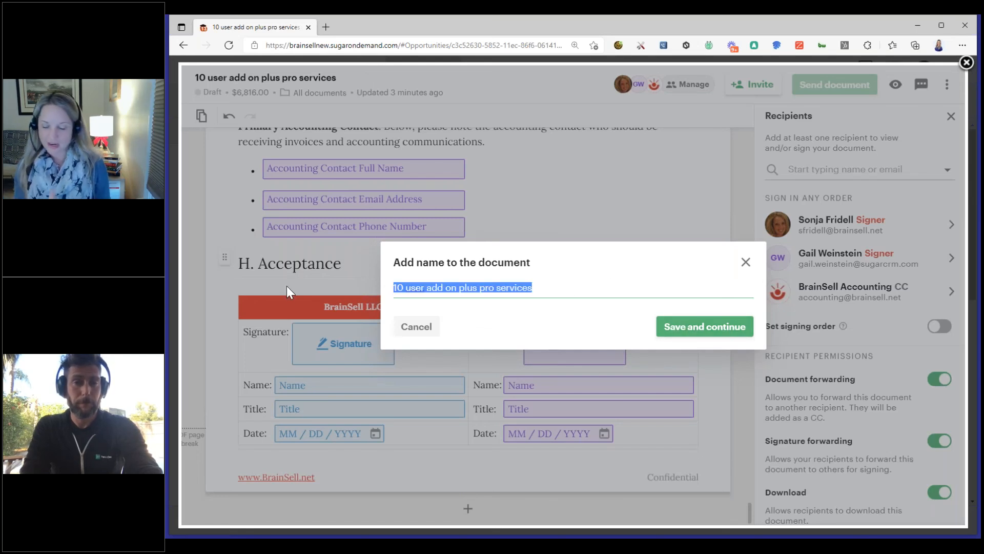
type("SO")
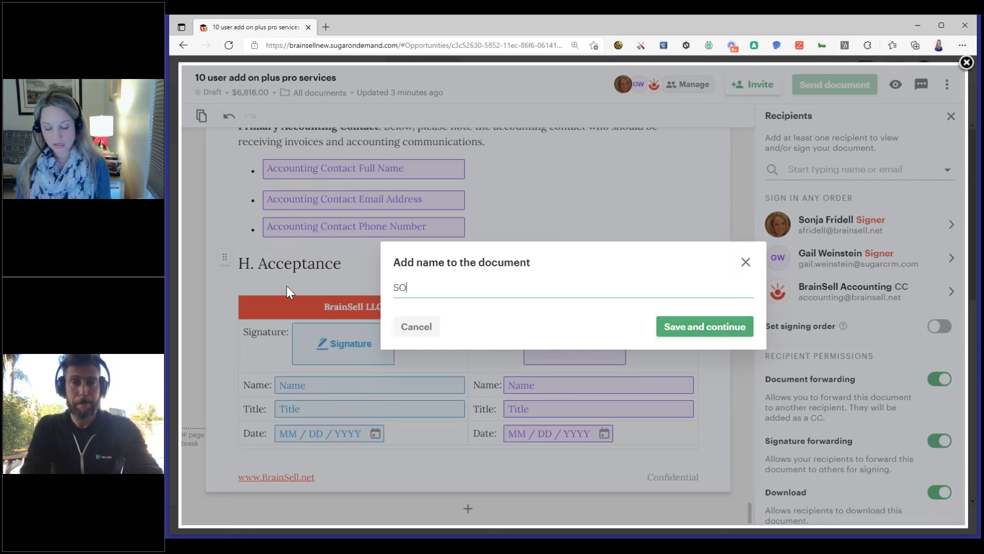
type("W for review")
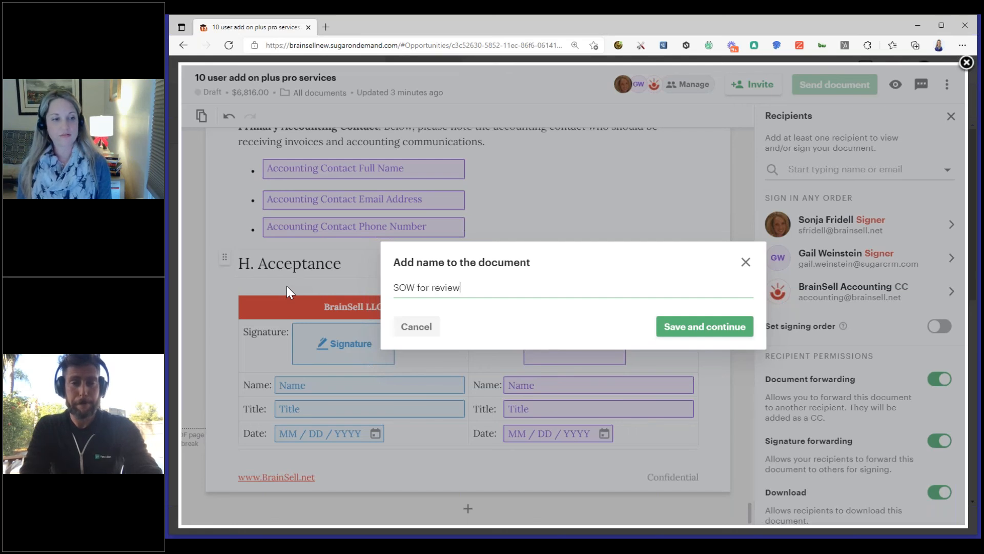
left_click(732, 326)
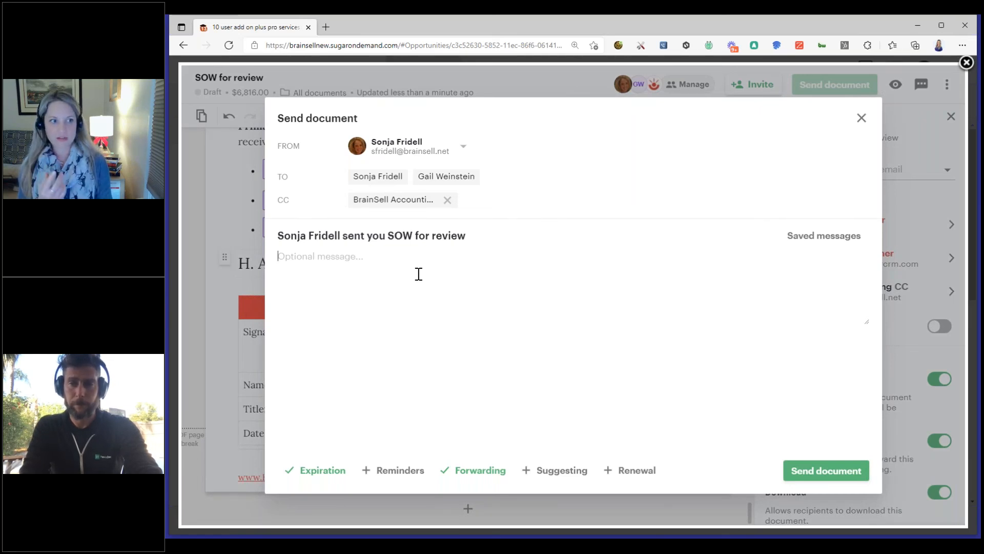
Write a message greeting the client signer by first name with "Please sign!", "Thanks!" and the sender's first name, and send the document
type("Hi Gail,")
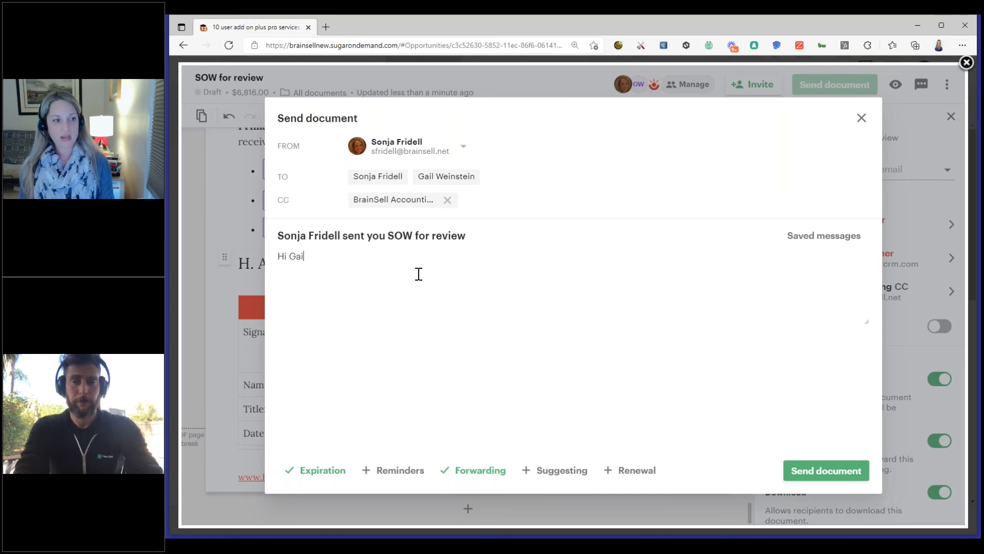
key("Return")
key("Return")
type("Please sign")
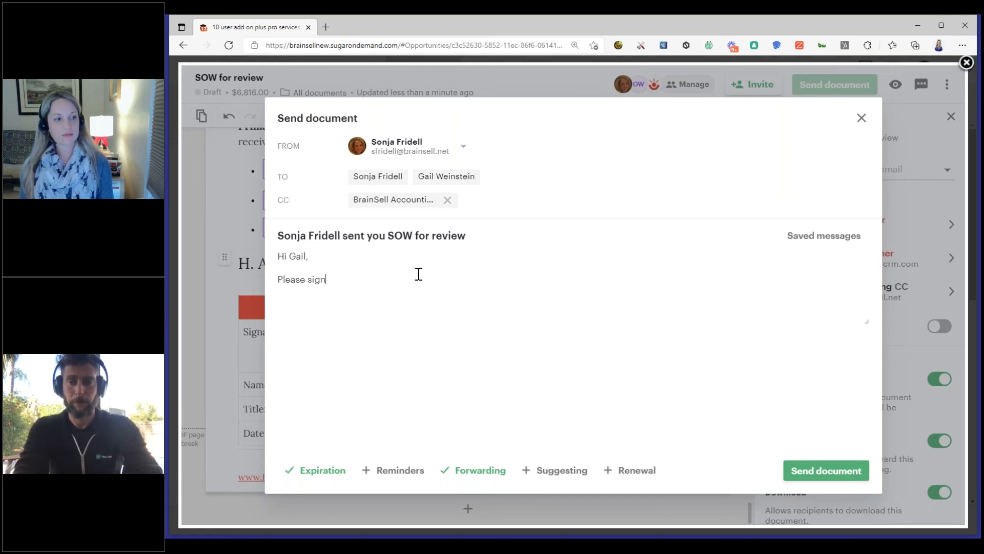
type("!  Thanks!")
key("Return")
type("Sonja")
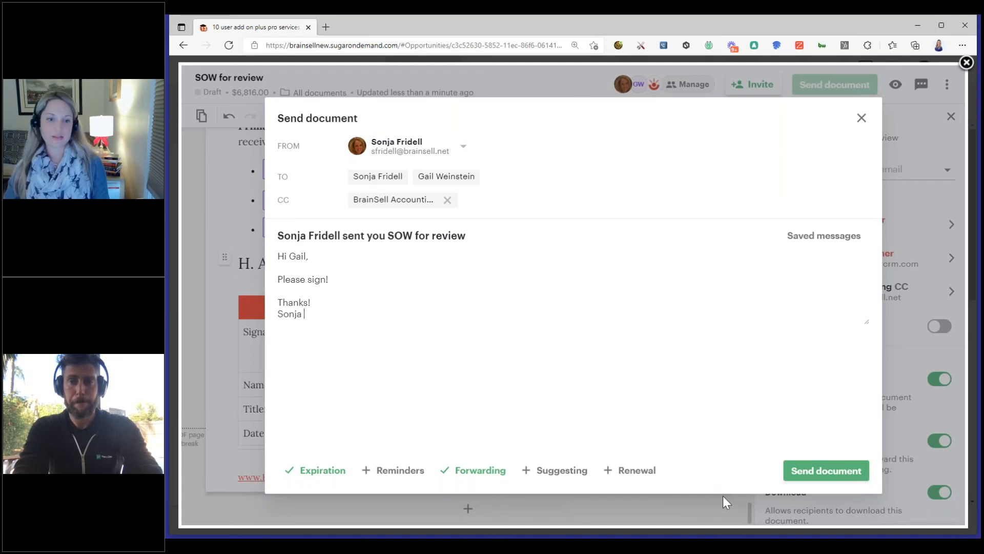
left_click(829, 472)
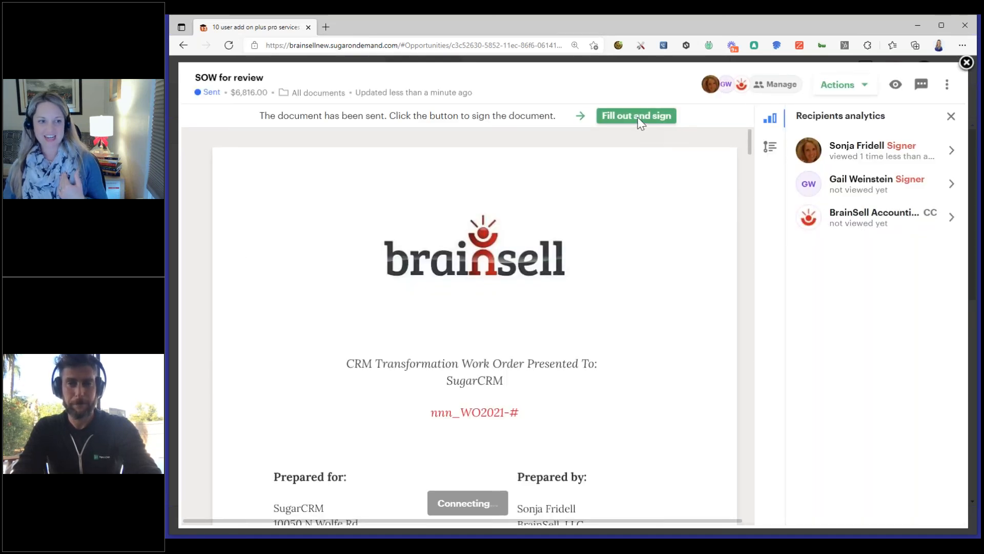
View the sent document in its fill-out-and-sign page and return to the SugarCRM opportunity
left_click(639, 119)
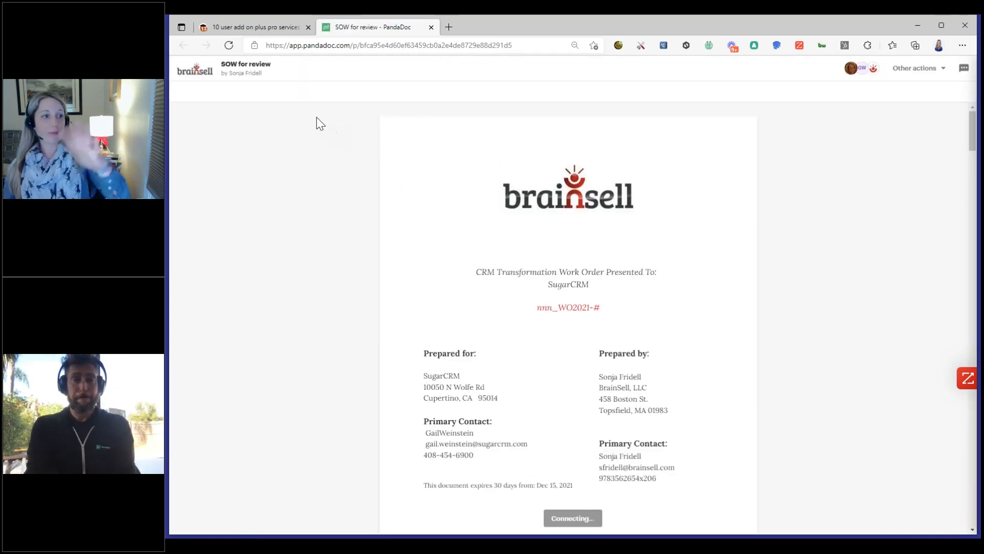
left_click(271, 29)
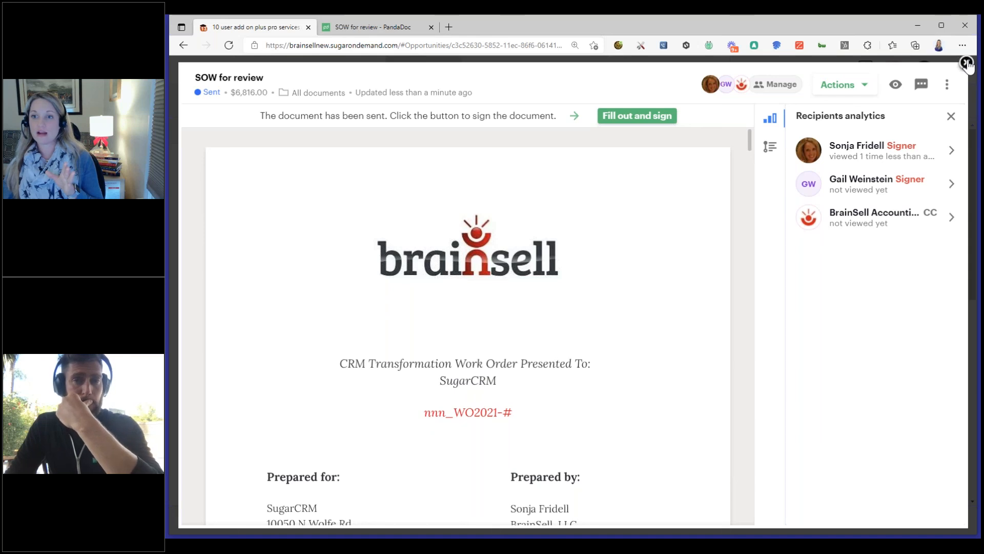
Close the sent document and look through the opportunity record's related calls and emails
left_click(967, 63)
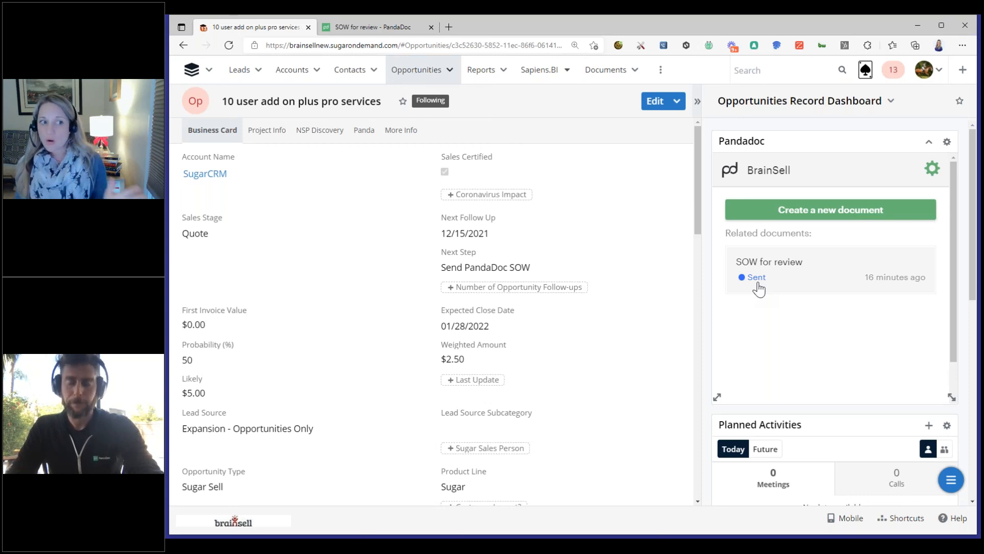
scroll(578, 330, "down", 10)
scroll(431, 308, "up", 7)
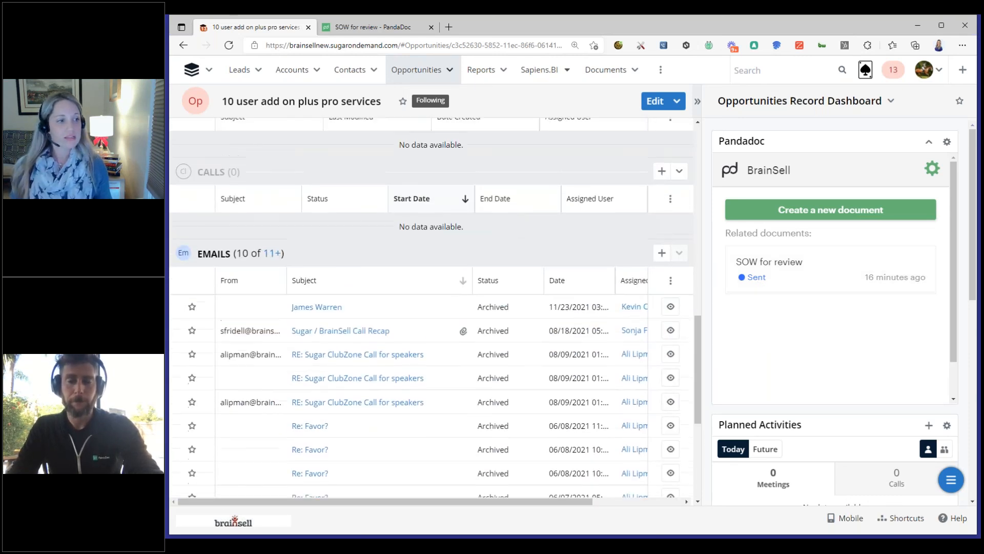
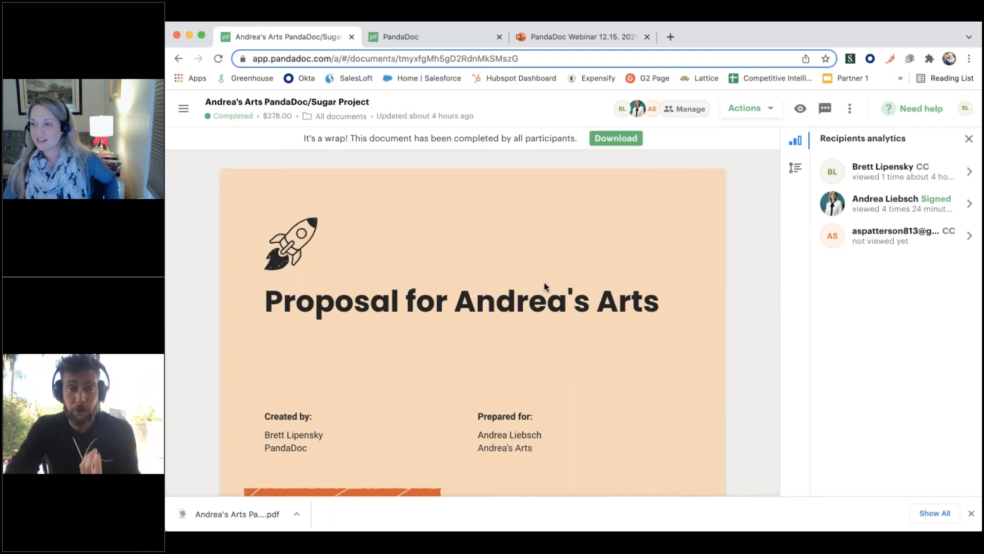
Look through the completed PandaDoc proposal, including its success videos, pricing table and signed acceptance section
scroll(578, 207, "down", 1)
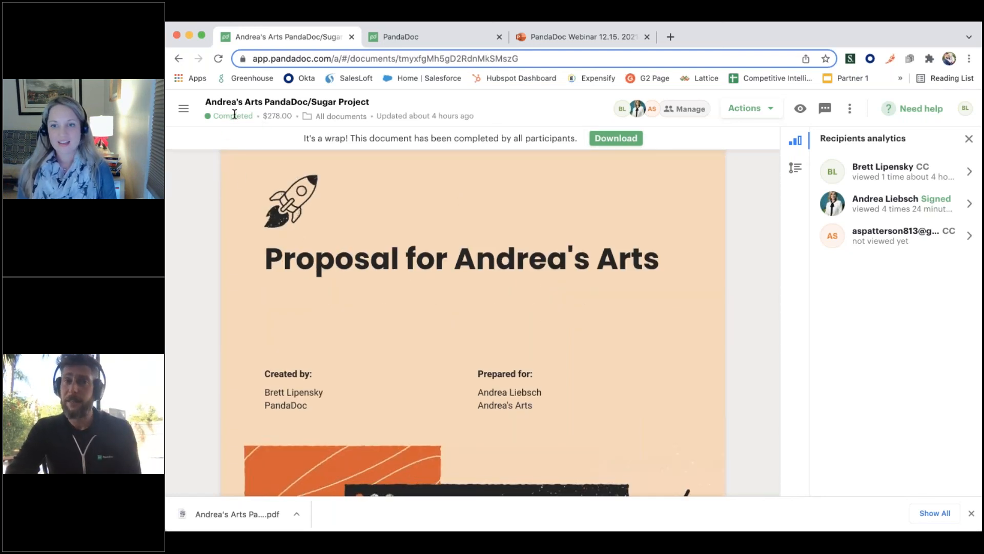
scroll(472, 323, "down", 20)
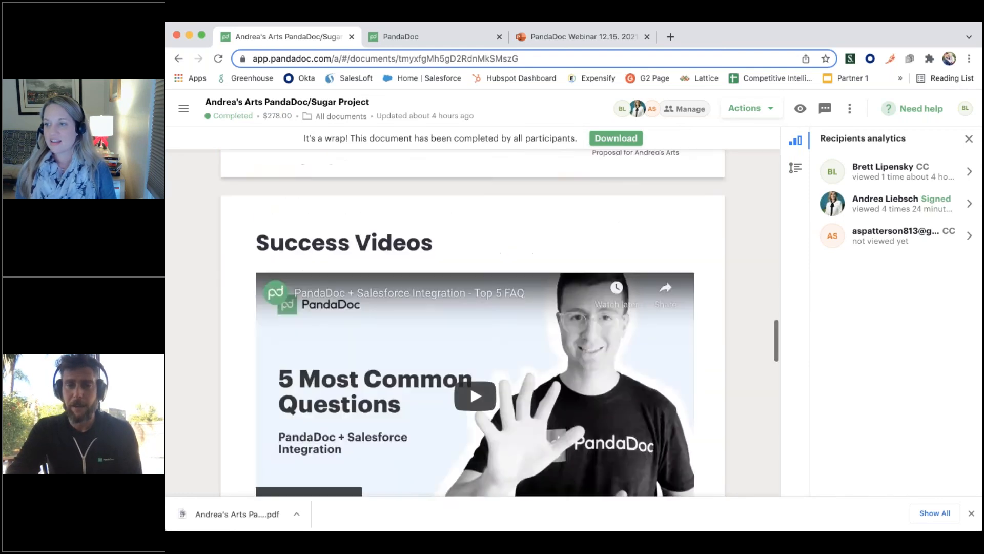
scroll(510, 285, "down", 10)
scroll(510, 285, "up", 4)
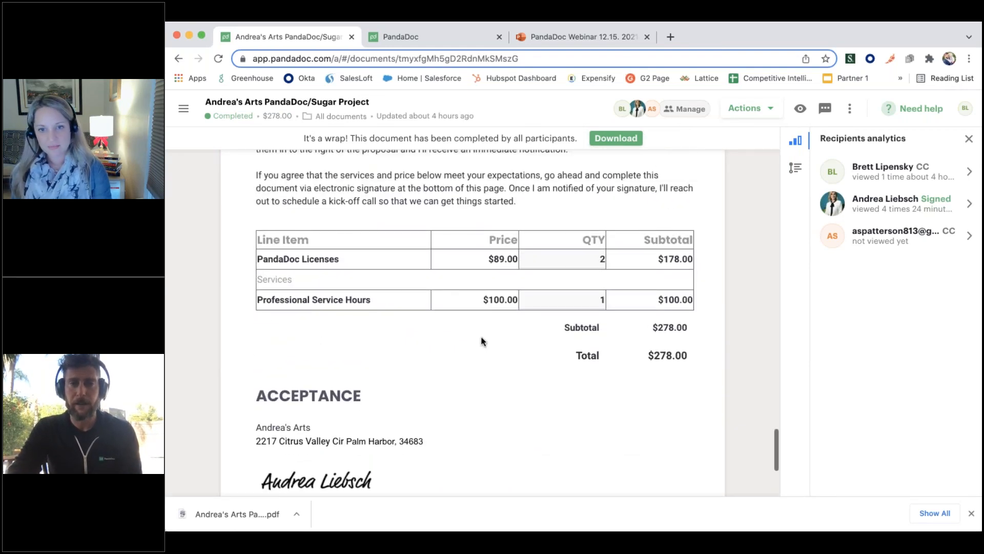
scroll(482, 341, "up", 8)
Open the downloaded PDF of the completed proposal and go through it to the last page
left_click(242, 515)
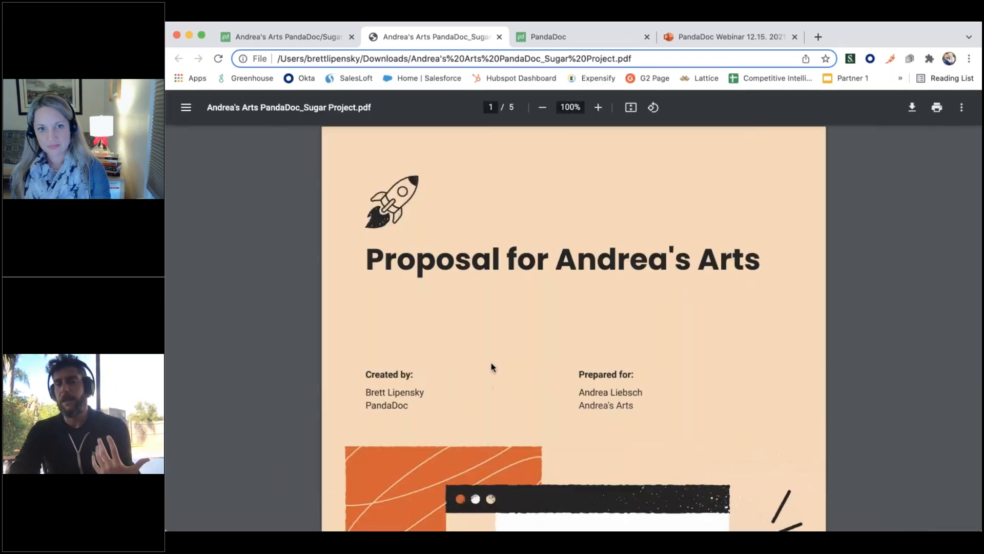
scroll(655, 333, "down", 4)
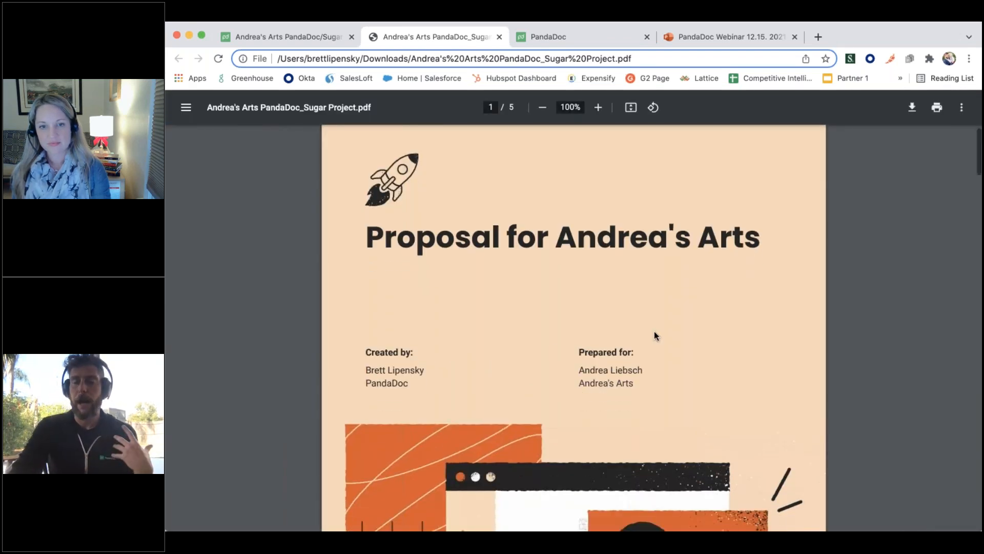
scroll(655, 334, "down", 2)
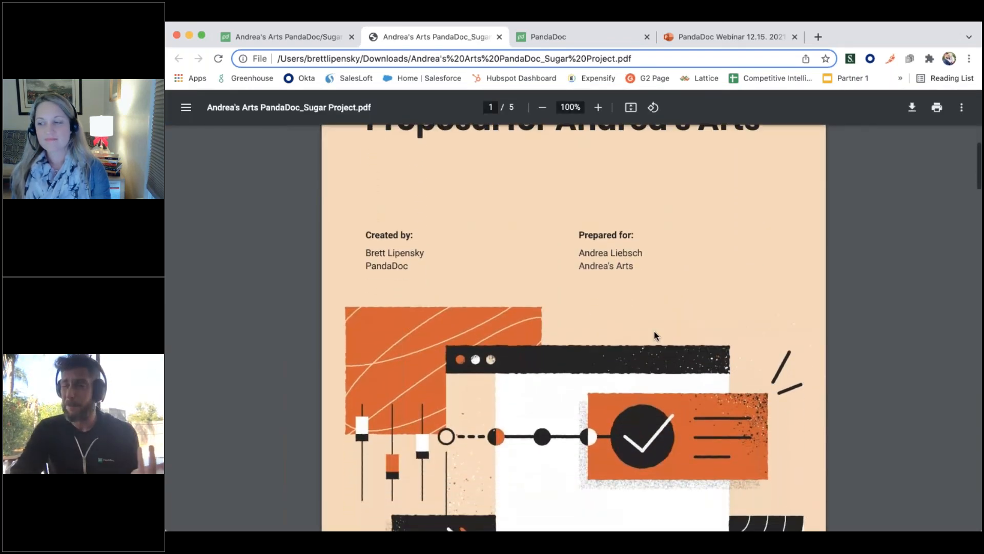
scroll(655, 334, "down", 3)
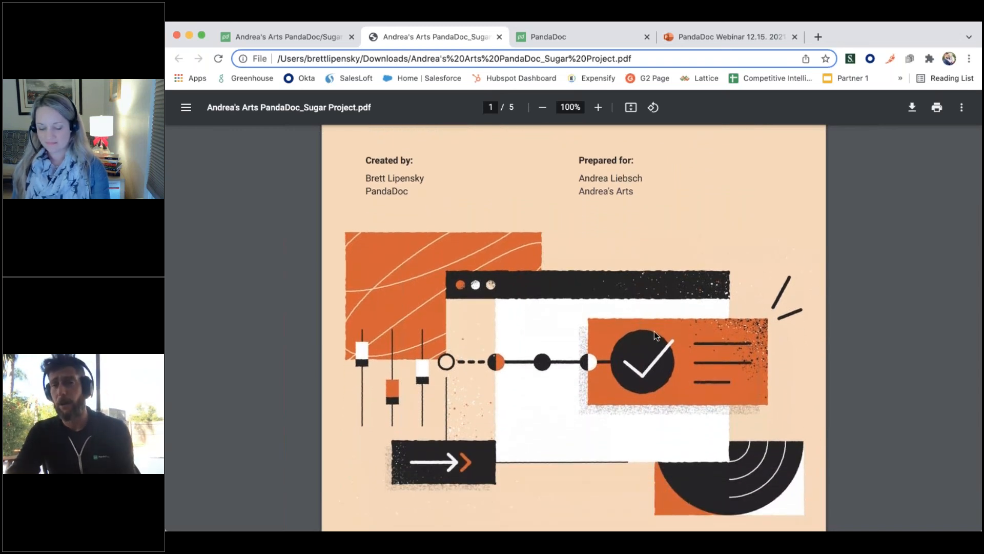
scroll(654, 331, "down", 20)
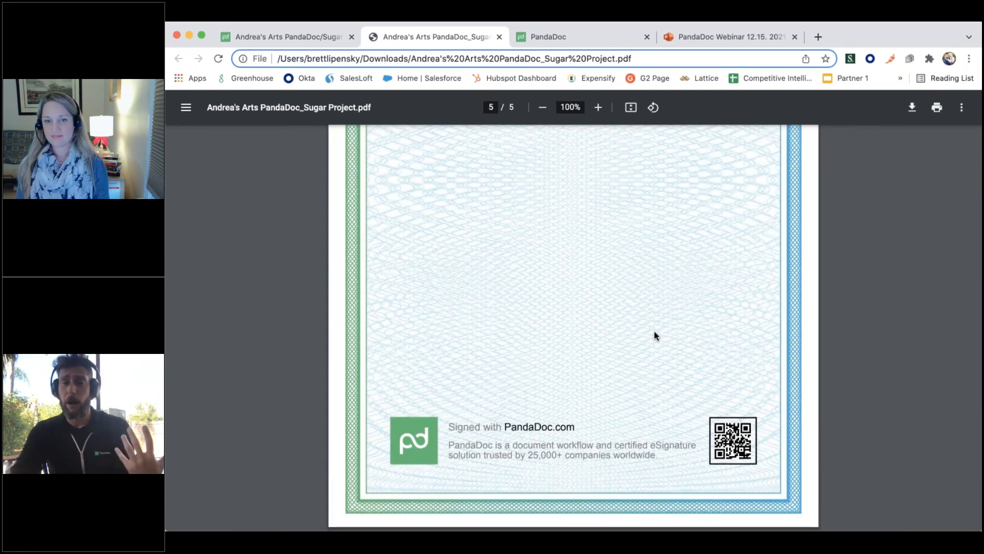
Examine the PDF's signature certificate and the signed acceptance section on page 4, and return to the cover page
scroll(654, 331, "up", 8)
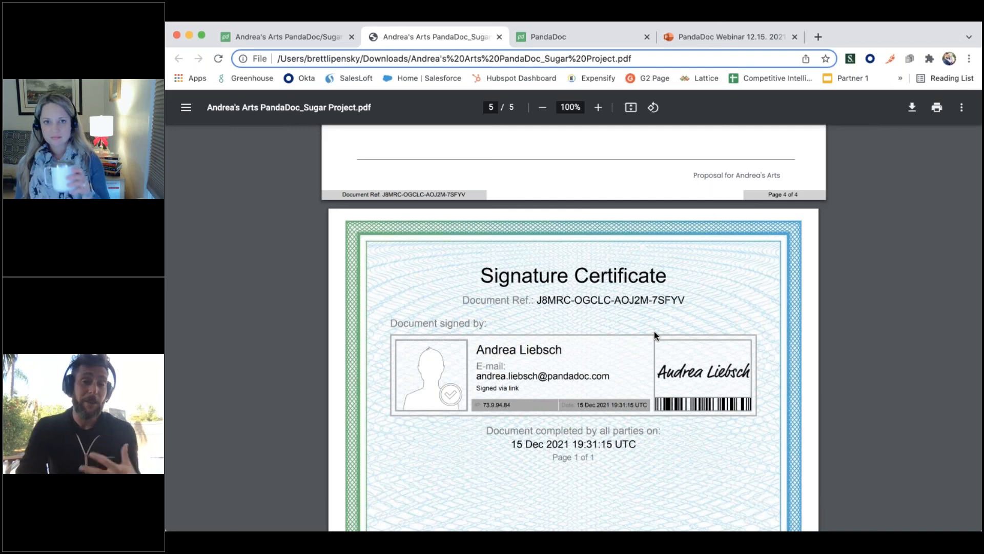
scroll(654, 332, "down", 1)
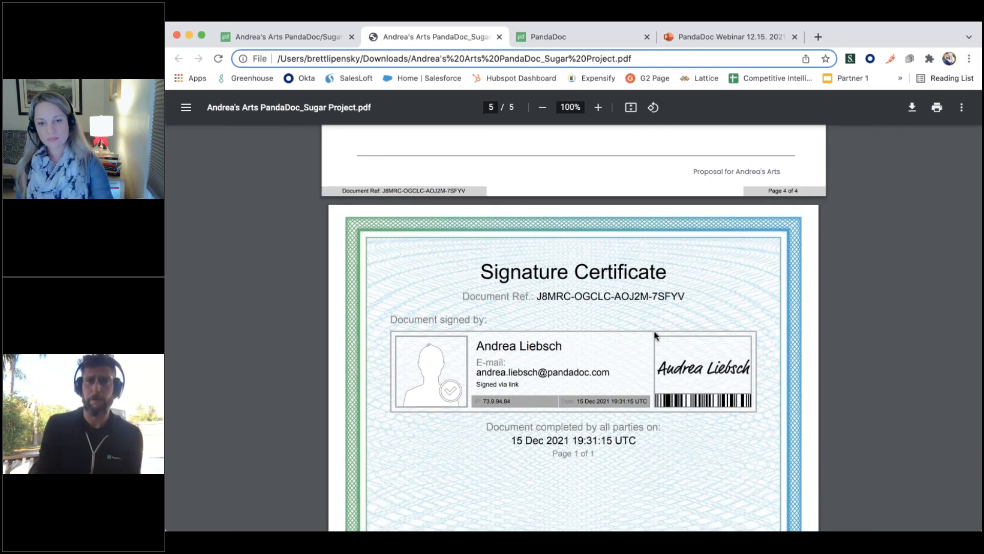
scroll(655, 331, "up", 5)
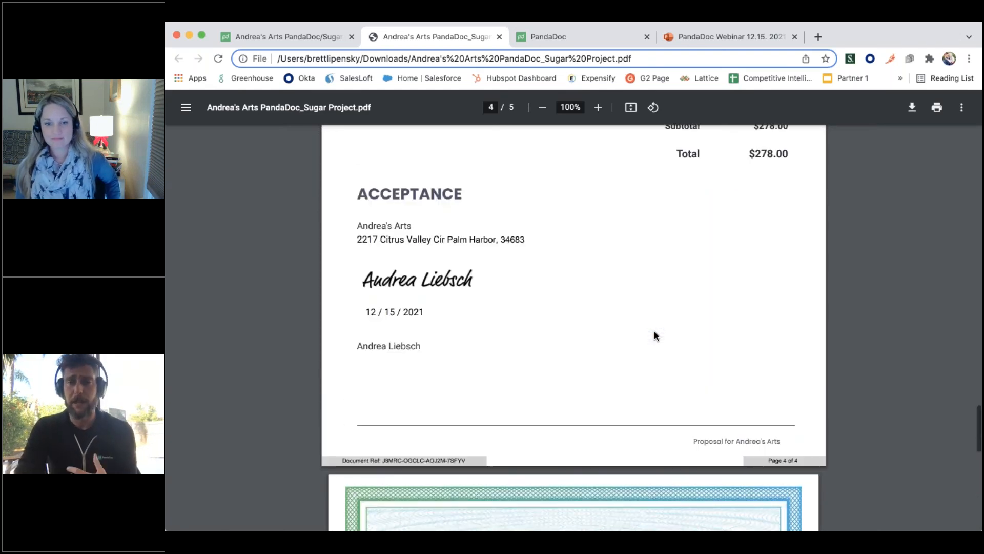
scroll(654, 331, "up", 20)
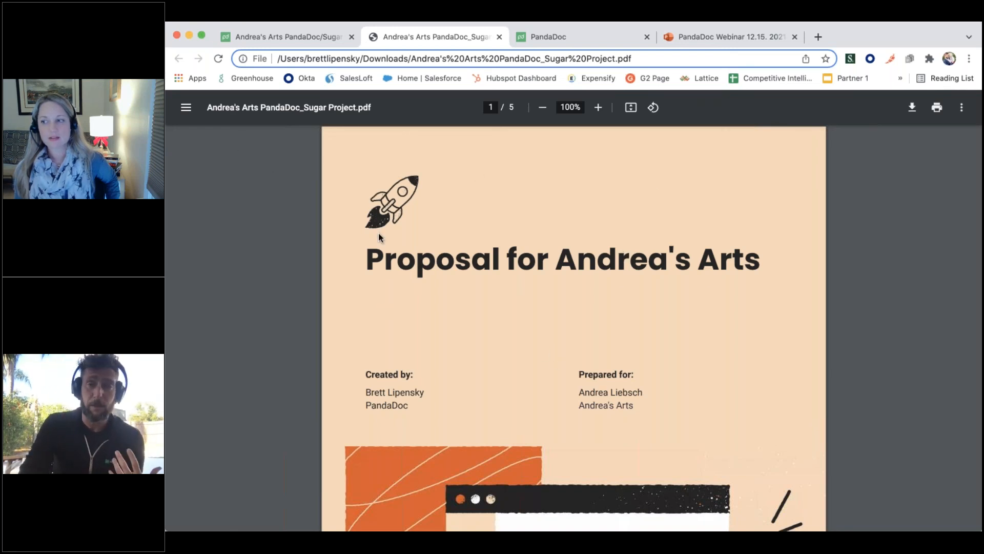
scroll(378, 232, "down", 20)
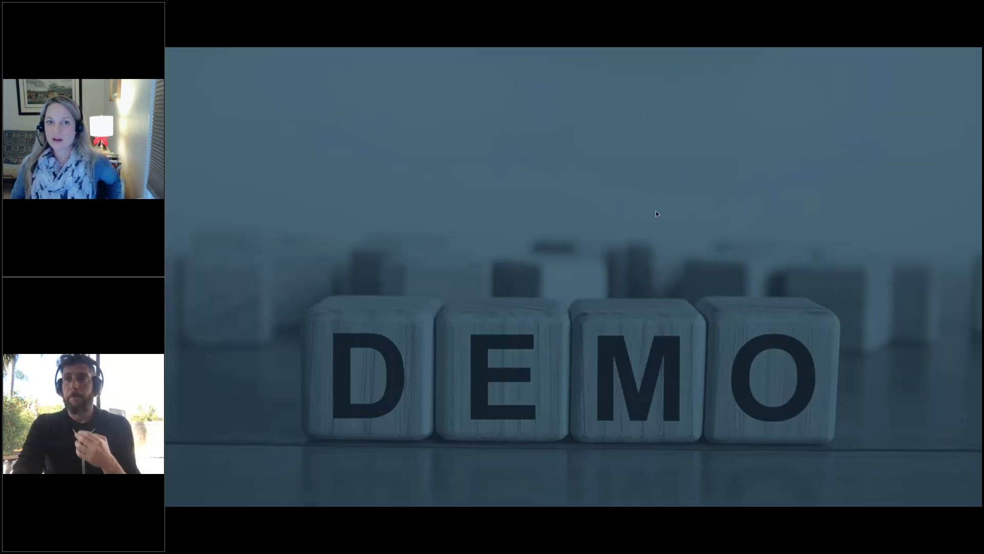
left_click(656, 210)
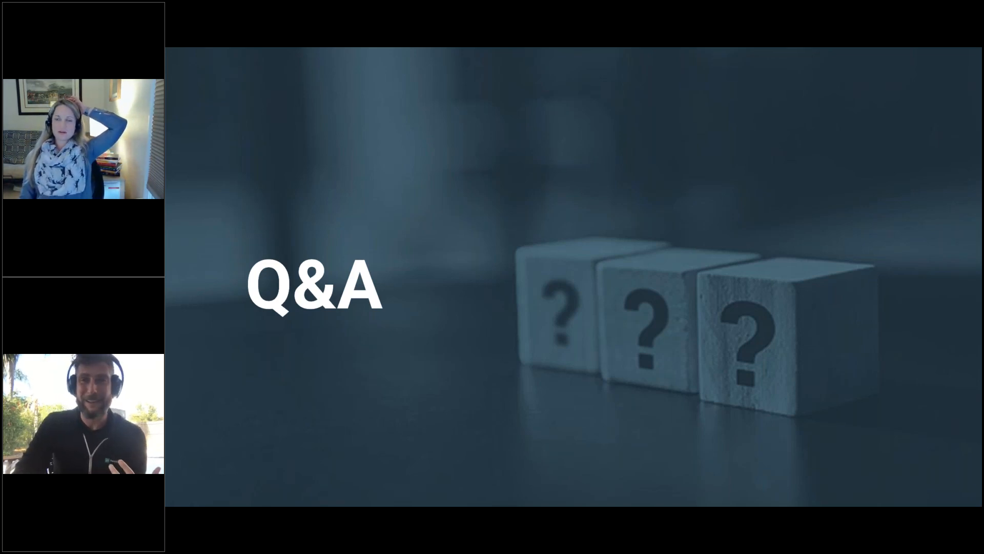
key("Right")
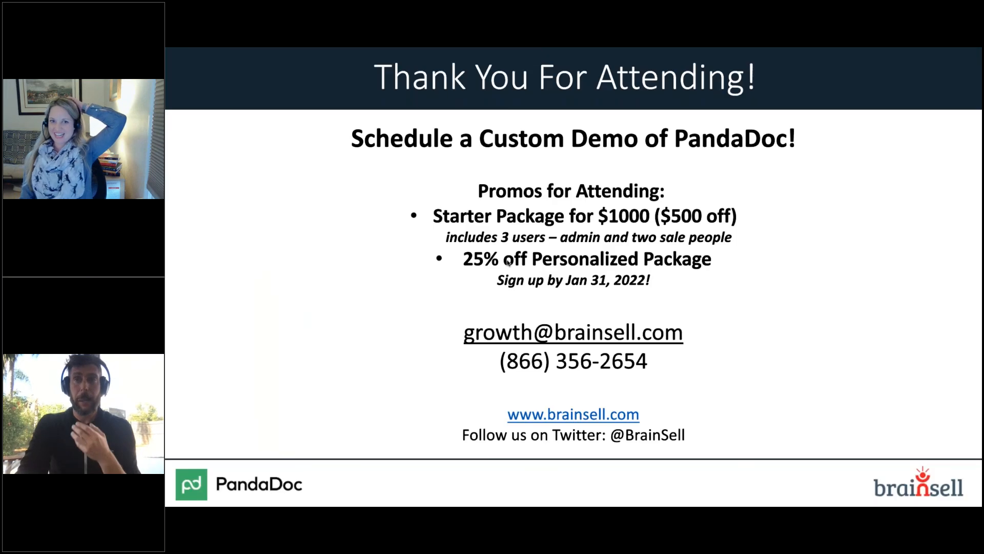
key("Left")
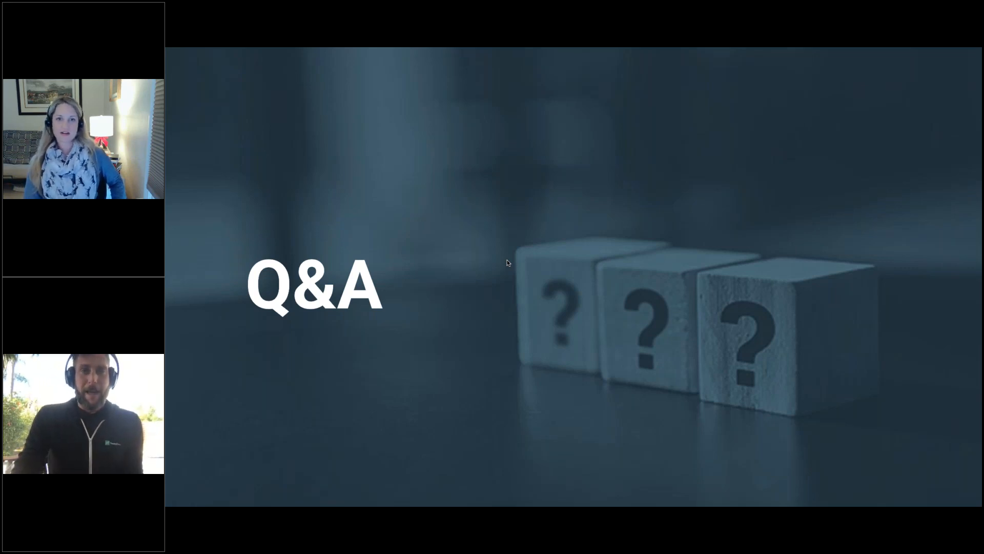
key("Right")
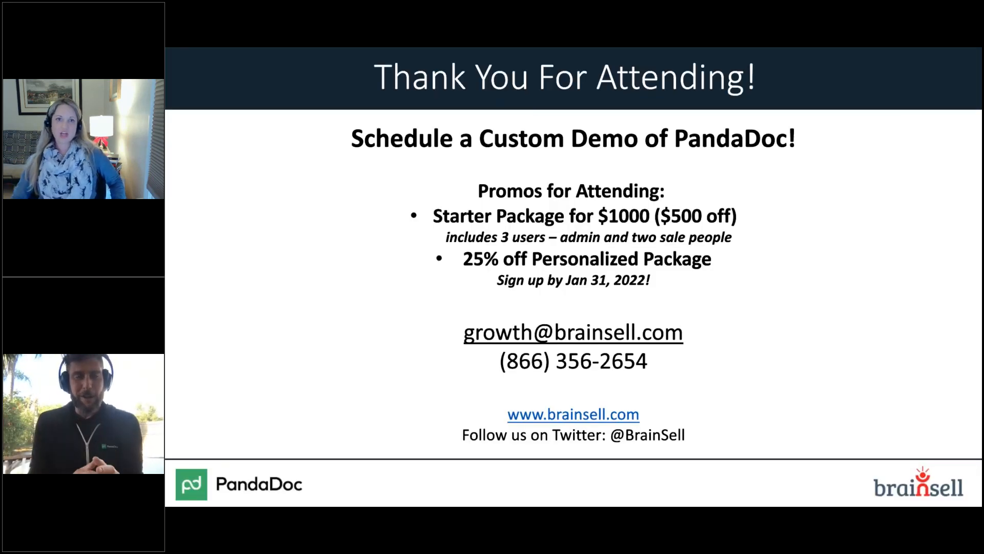